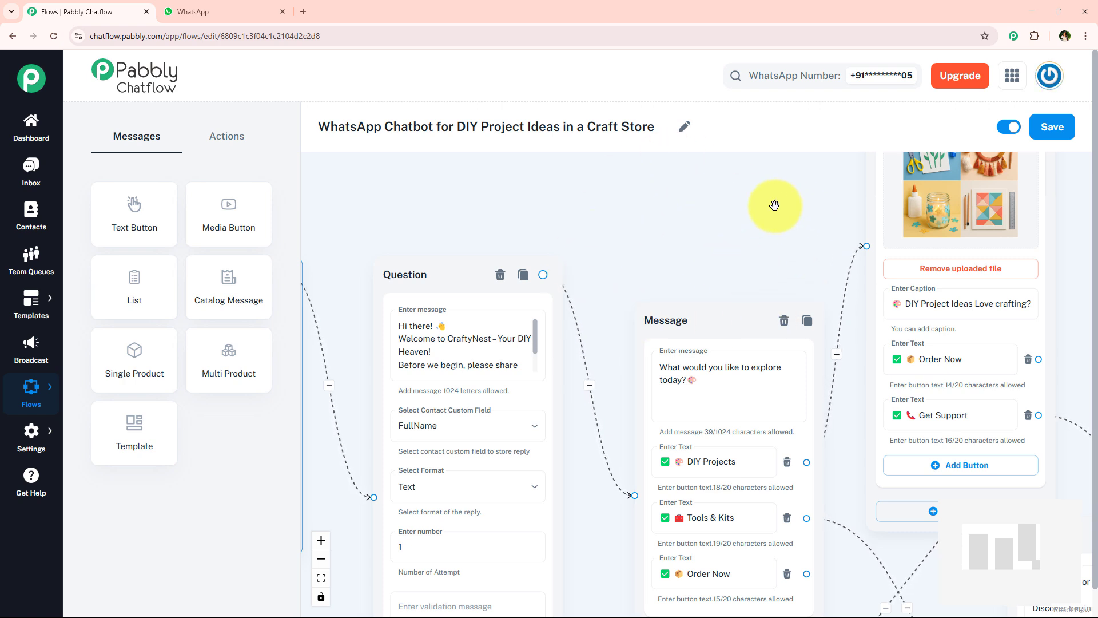
# Examine the craft store chatbot flow, from the Flow Start keywords through the connected question and message nodes.
pyautogui.scroll(-1, 664, 170)
pyautogui.hscroll(3, 532, 184)
pyautogui.moveTo(503, 204); pyautogui.dragTo(916, 204)
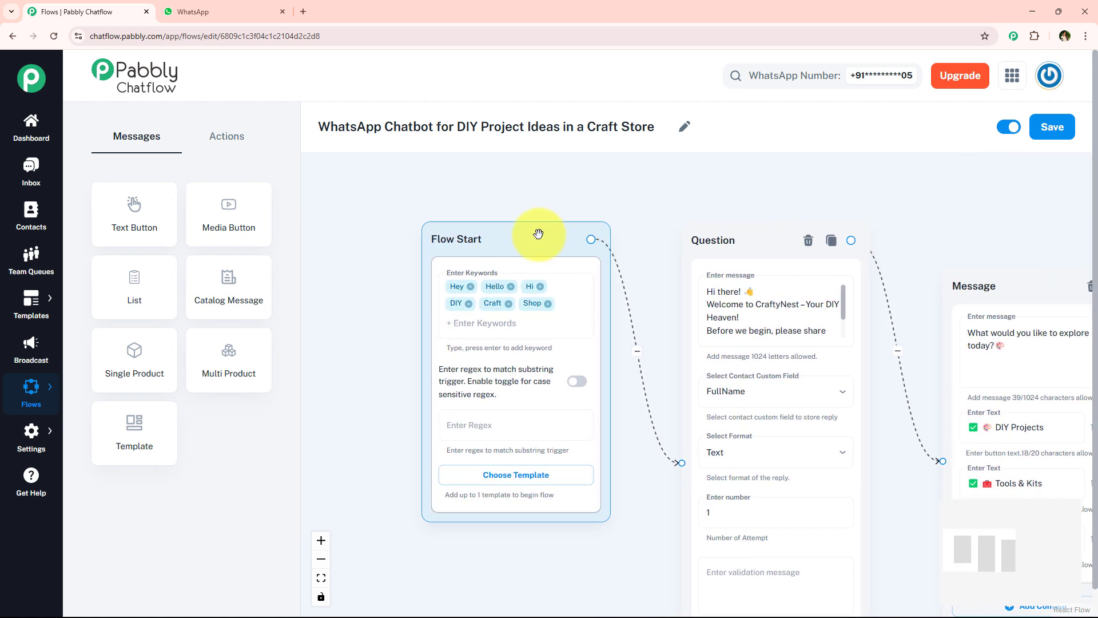
pyautogui.scroll(1, 367, 217)
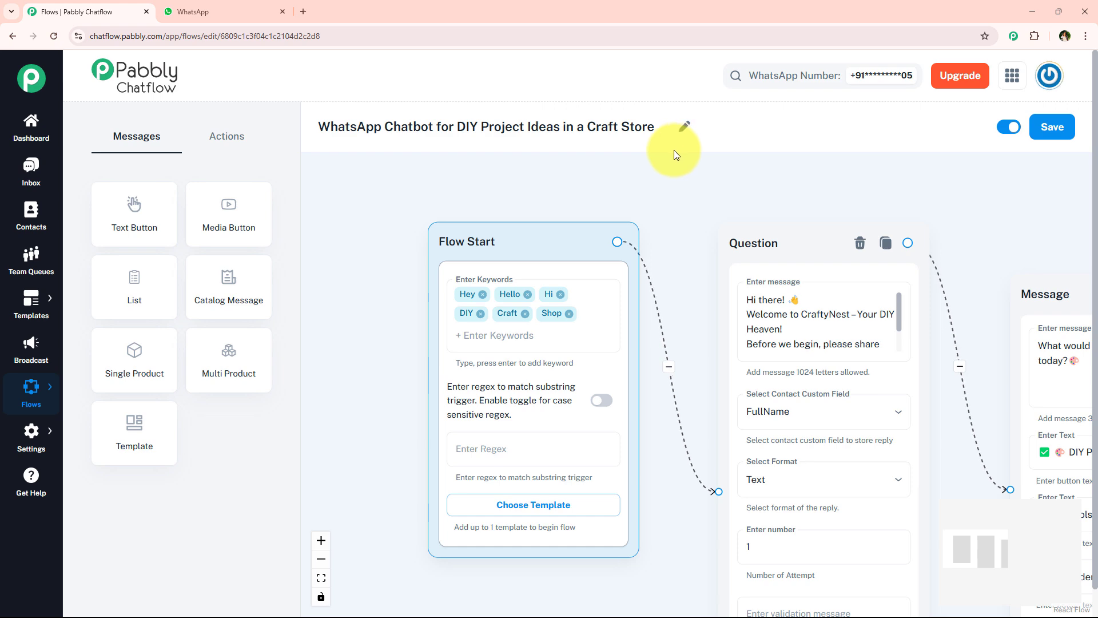
pyautogui.scroll(-3, 647, 225)
pyautogui.moveTo(680, 226); pyautogui.dragTo(585, 238)
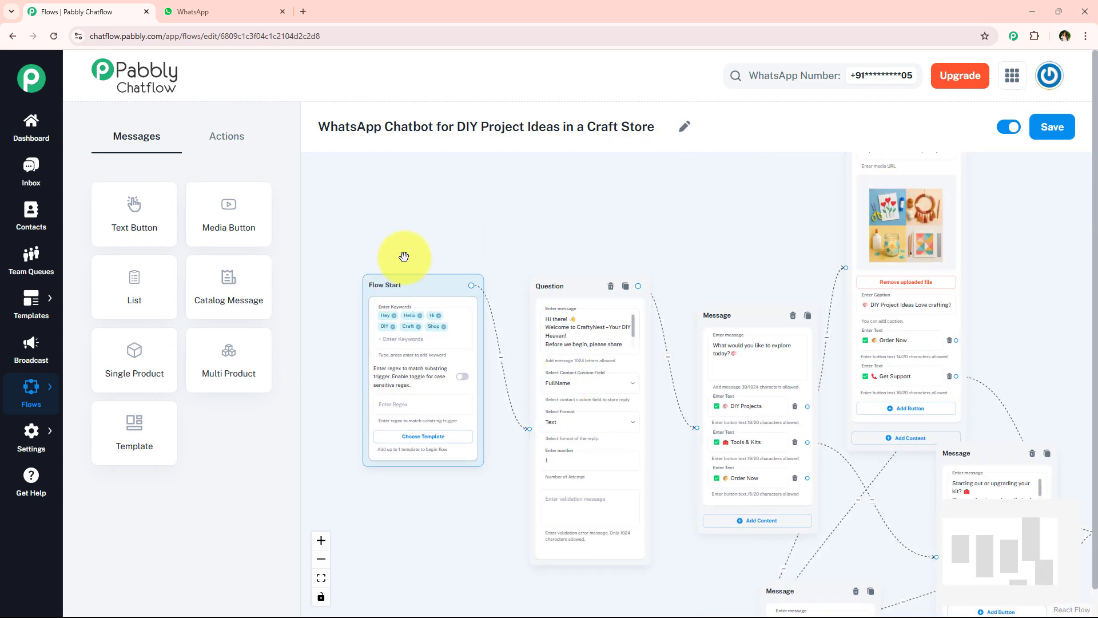
pyautogui.scroll(3, 409, 257)
pyautogui.scroll(2, 484, 233)
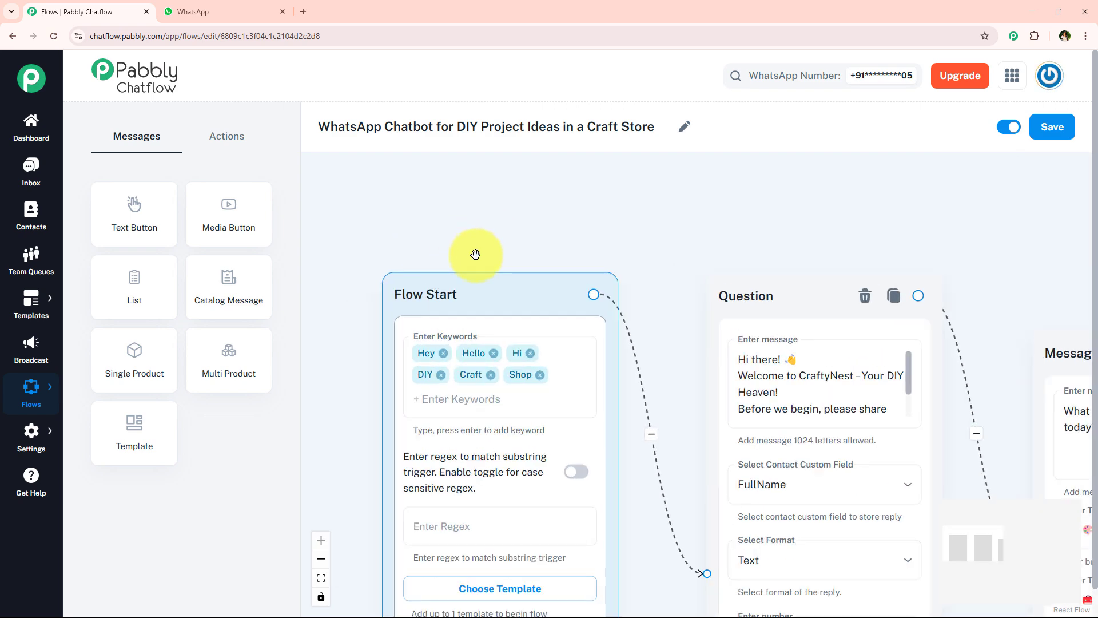
# Switch to WhatsApp, send "Craft" to the Pabbly ChatFlow chat and read through the welcome reply.
pyautogui.click(215, 6)
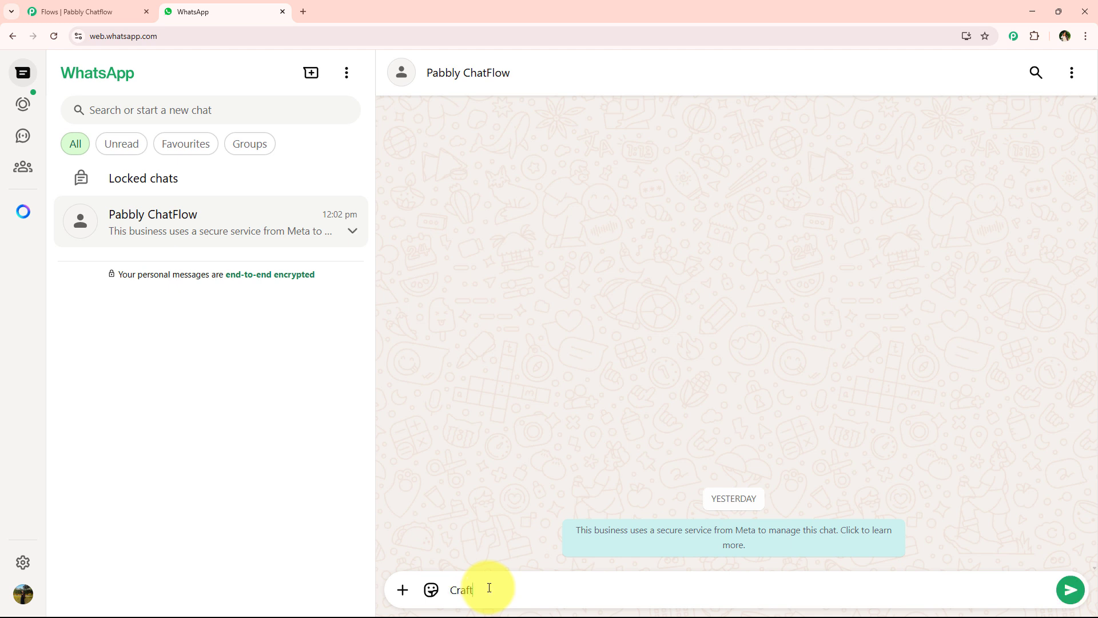
pyautogui.press('Return')
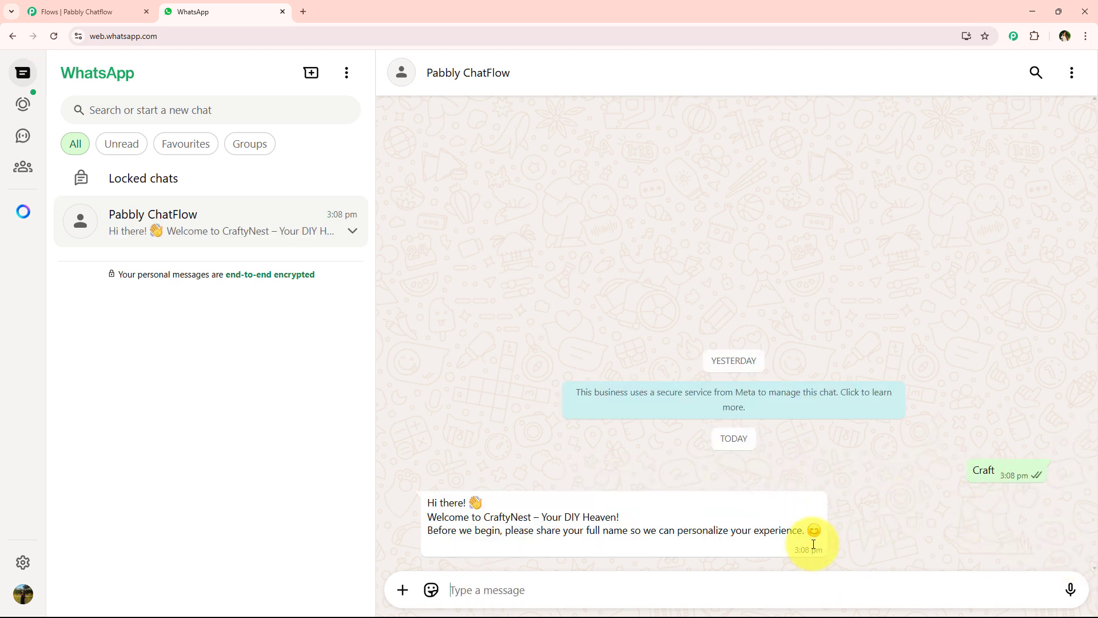
pyautogui.moveTo(429, 503); pyautogui.dragTo(540, 516)
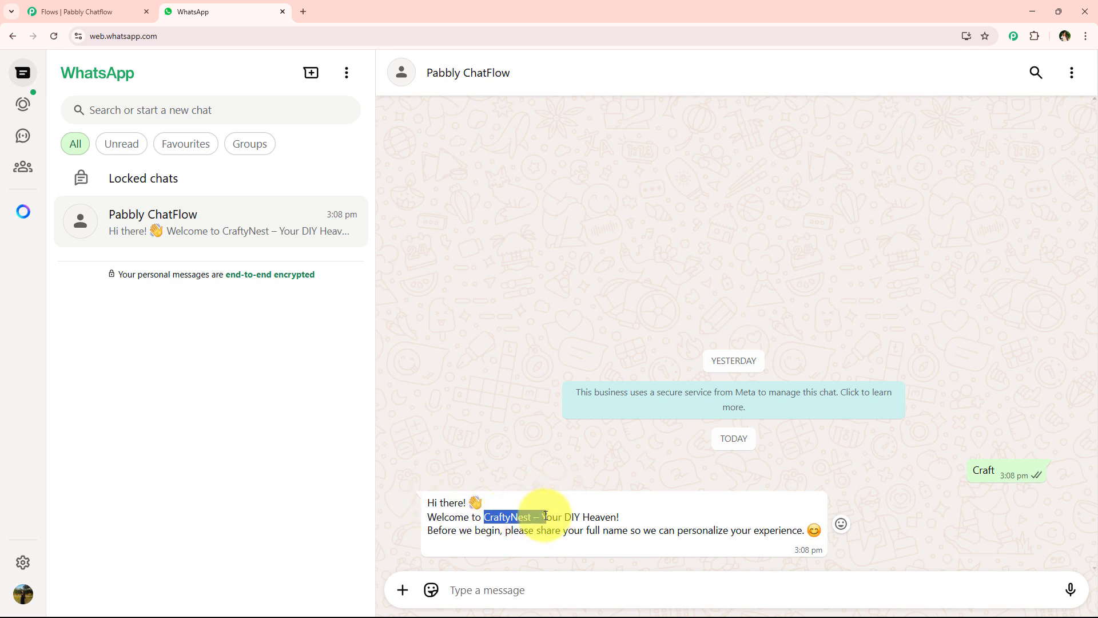
pyautogui.click(546, 516)
pyautogui.moveTo(403, 535); pyautogui.dragTo(556, 539)
pyautogui.moveTo(633, 541); pyautogui.dragTo(750, 548)
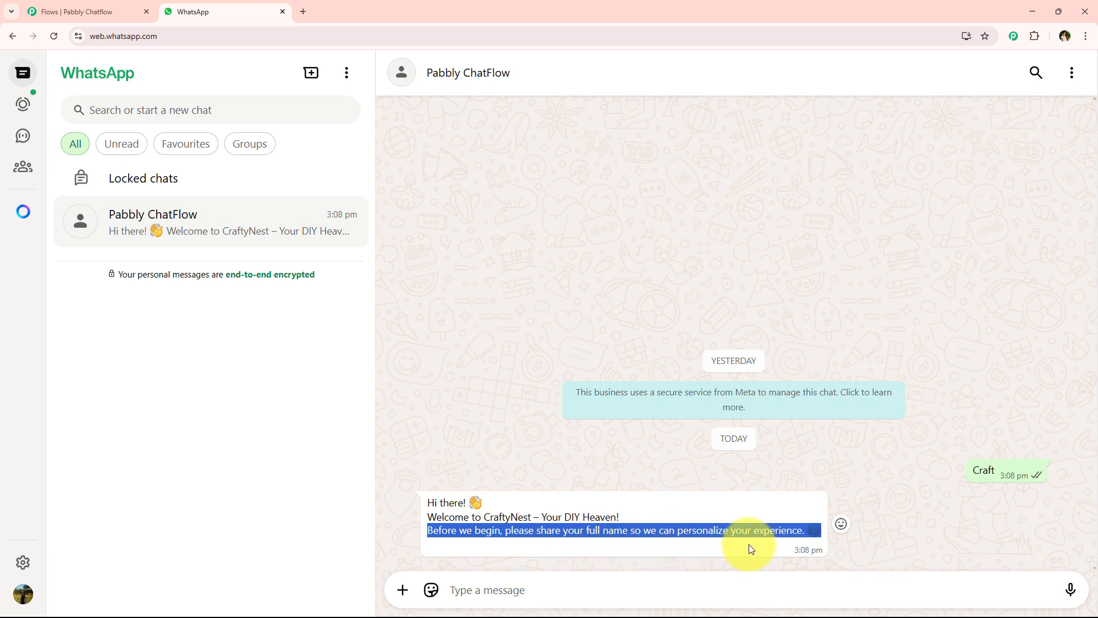
# Answer the chatbot's request for a name by sending the customer's full name.
pyautogui.click(650, 589)
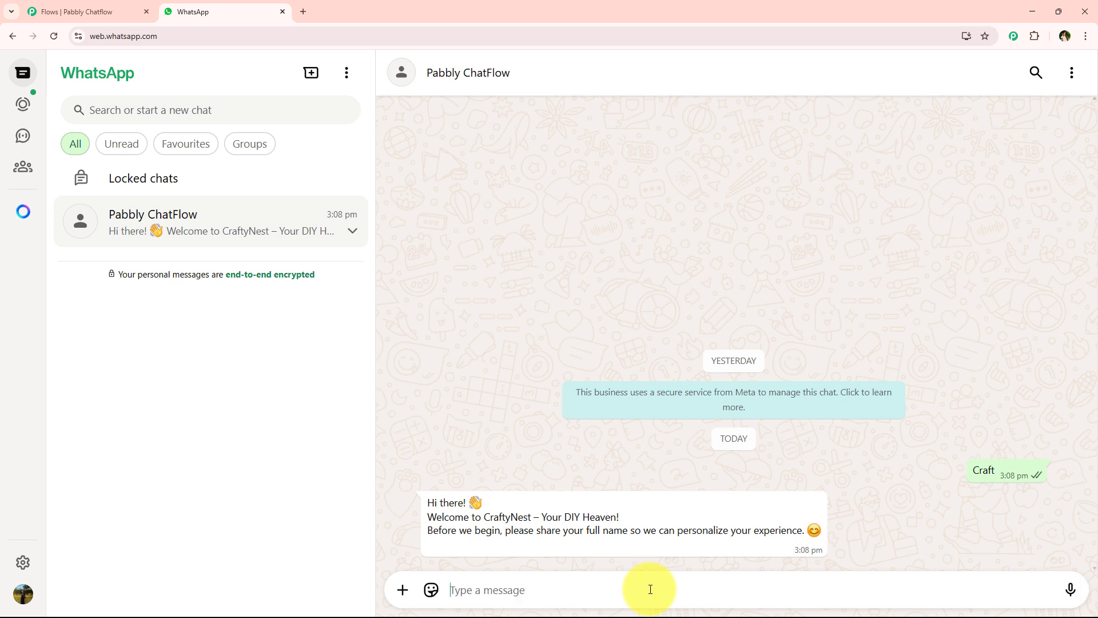
pyautogui.write('Test User')
pyautogui.press('Return')
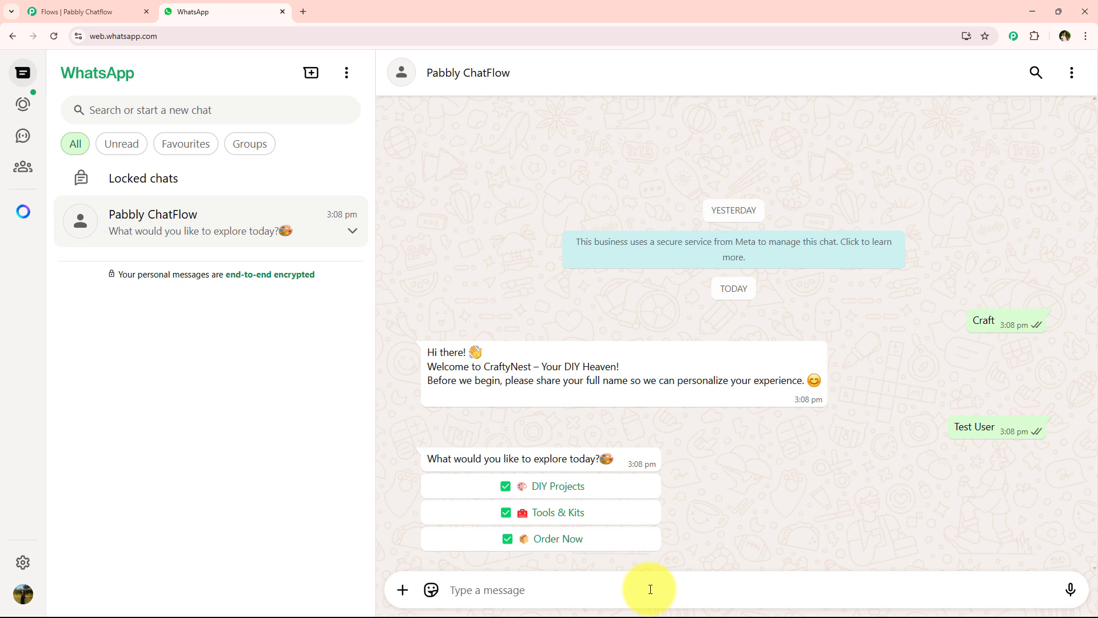
# Choose DIY Projects and Order Now from the chatbot's reply options, and review the messages in the chat.
pyautogui.click(556, 492)
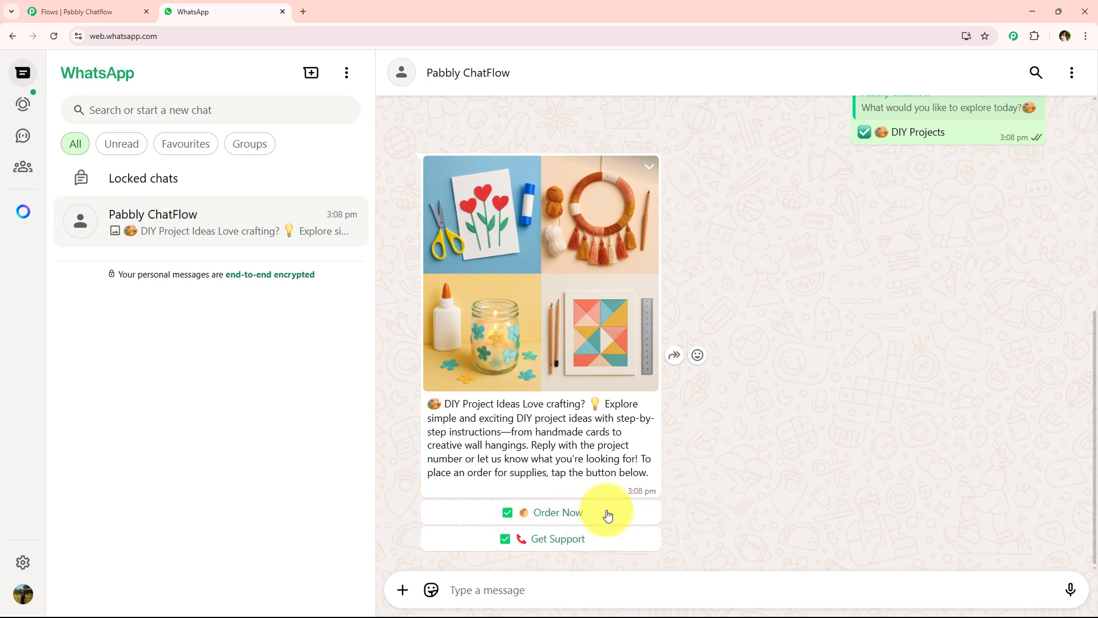
pyautogui.click(559, 513)
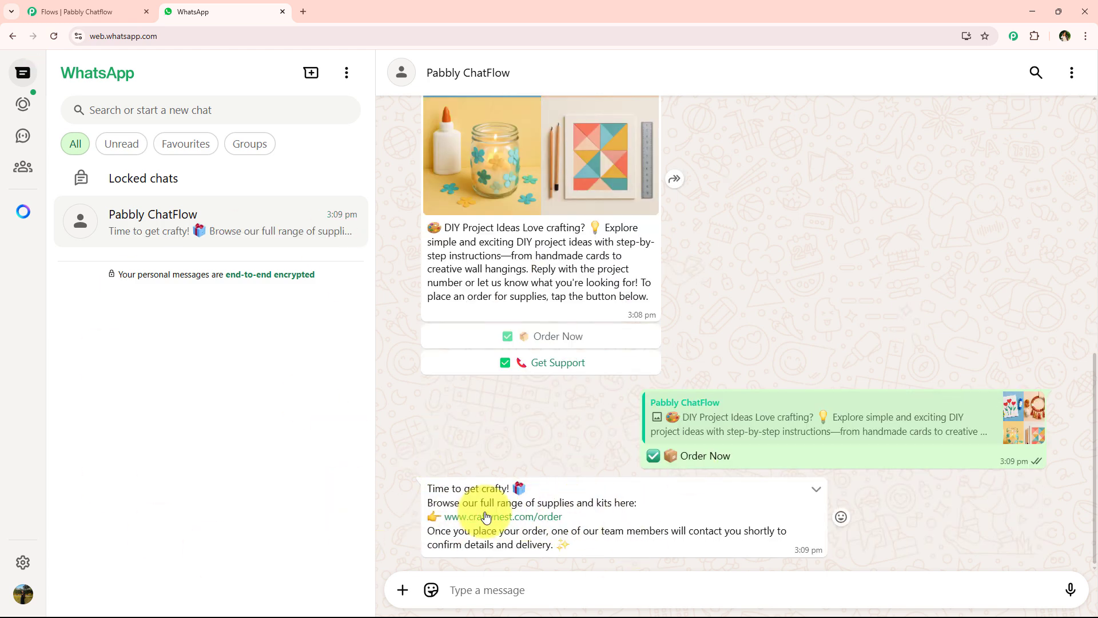
pyautogui.scroll(3, 544, 350)
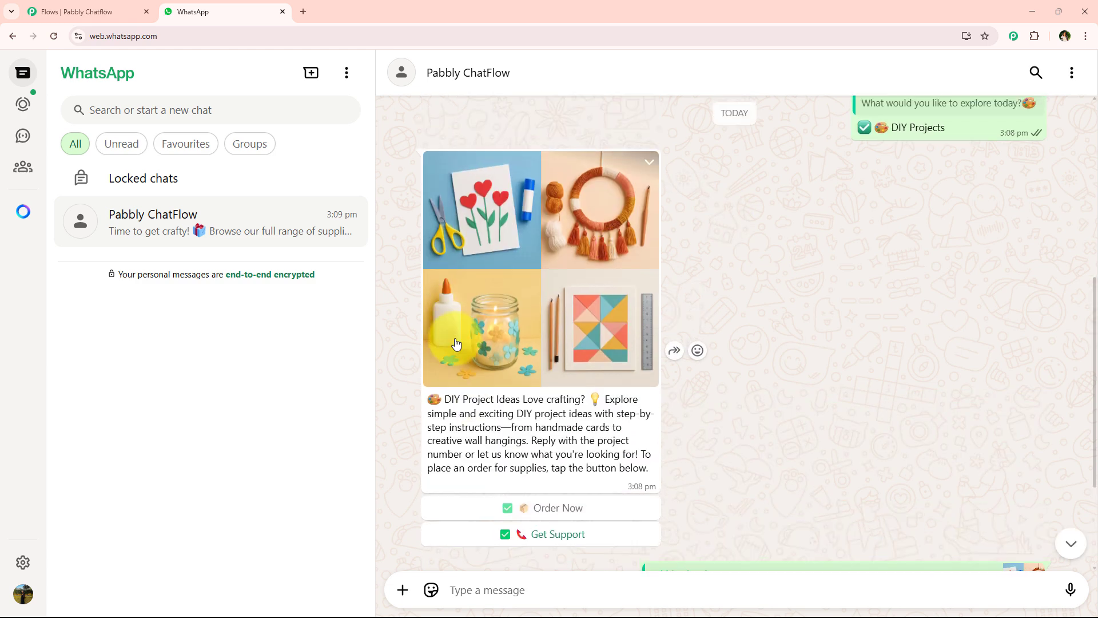
pyautogui.scroll(-3, 474, 490)
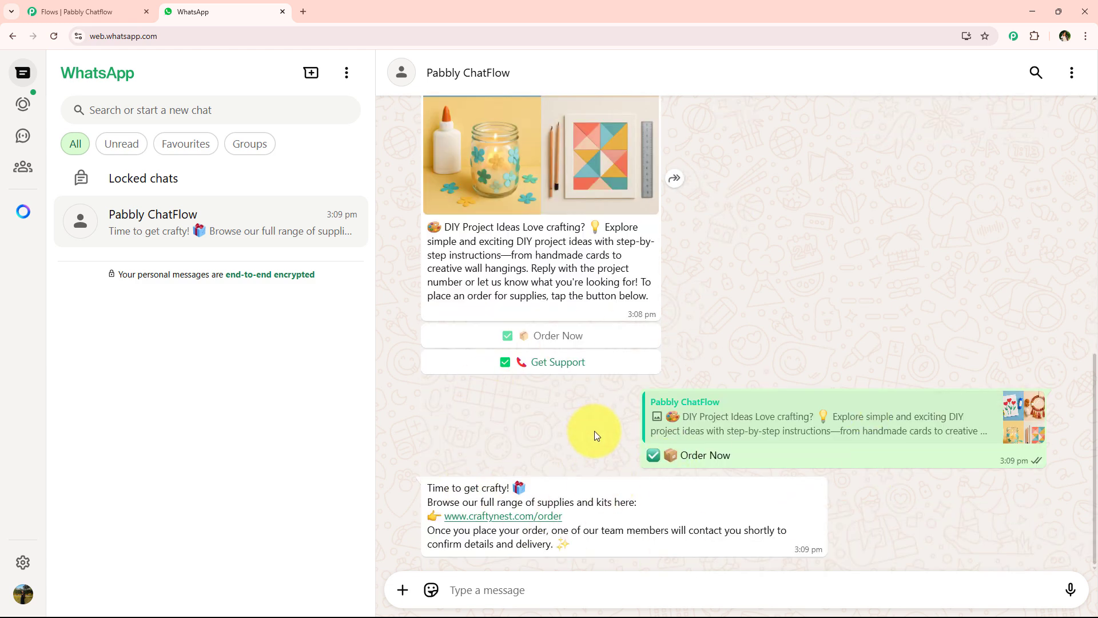
pyautogui.scroll(8, 663, 459)
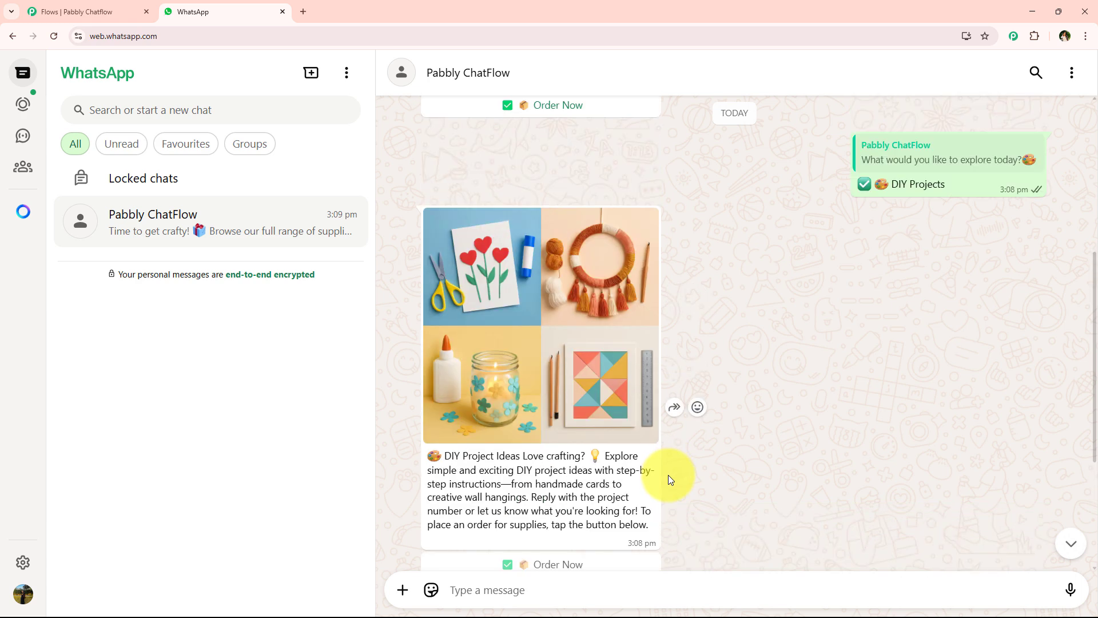
pyautogui.scroll(-10, 670, 479)
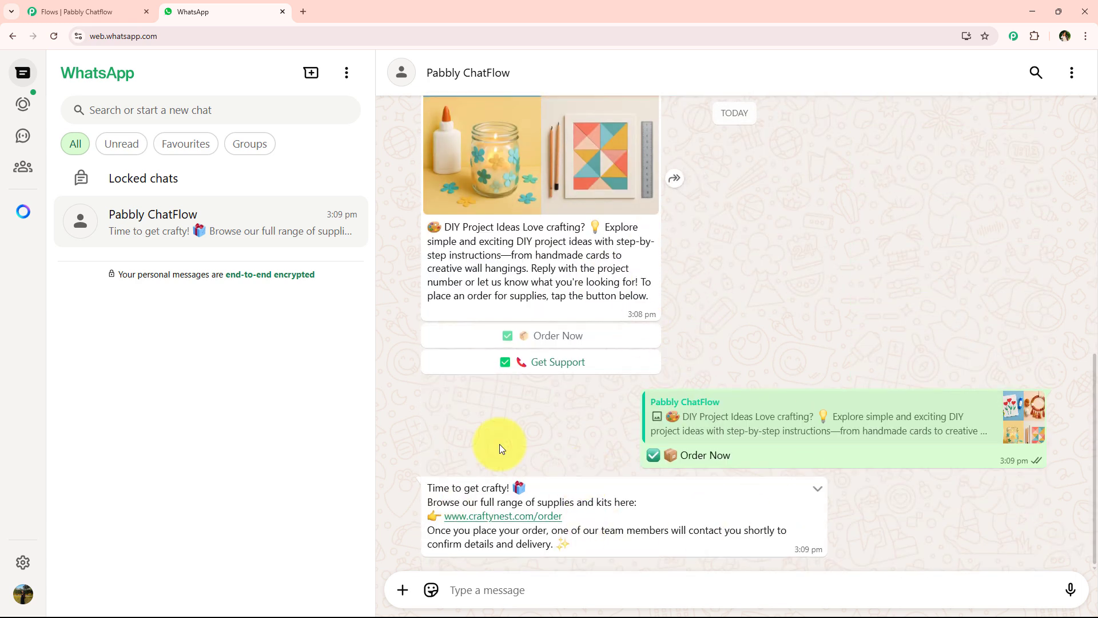
pyautogui.scroll(3, 561, 321)
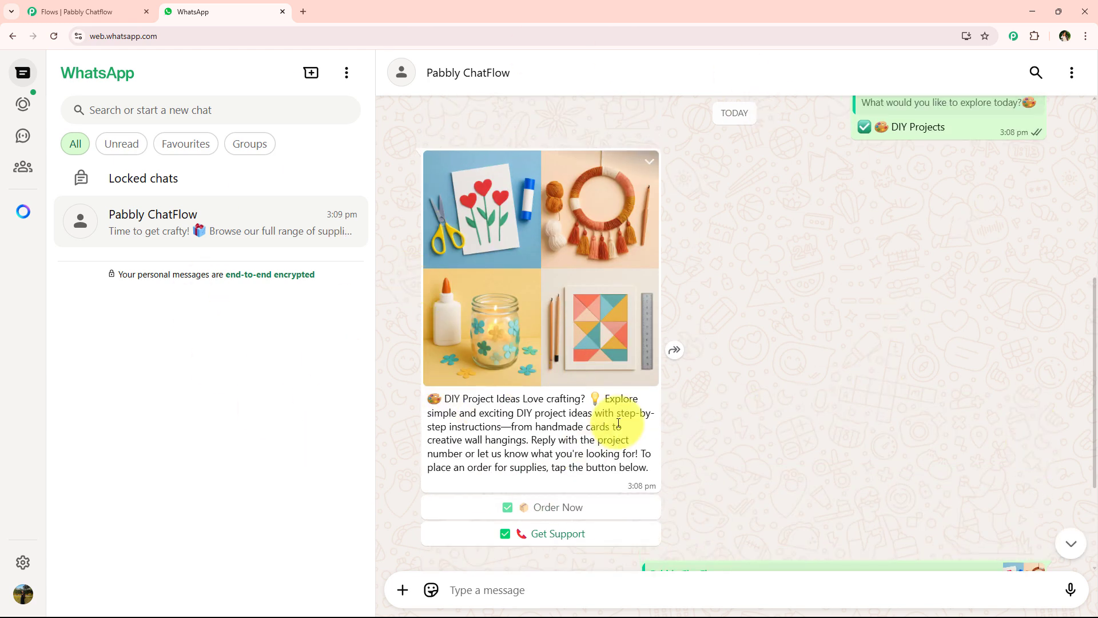
# Switch back to the Pabbly Chatflow flow editor and examine how the craft store chatbot's nodes are connected.
pyautogui.click(128, 12)
pyautogui.scroll(-5, 660, 234)
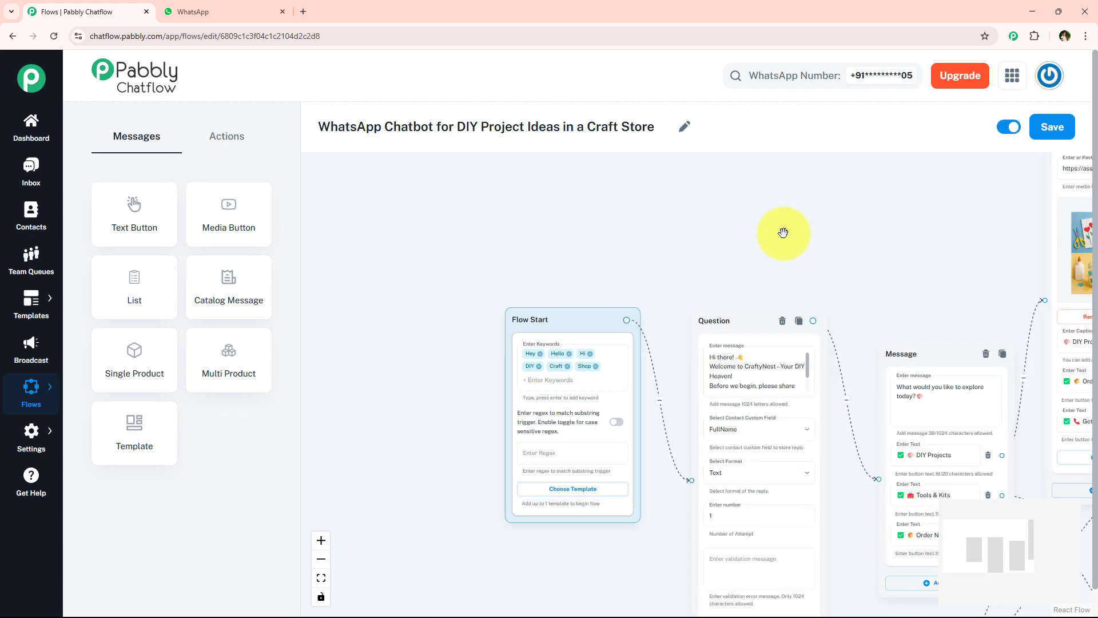
pyautogui.moveTo(782, 232); pyautogui.dragTo(595, 215)
pyautogui.scroll(-2, 596, 215)
pyautogui.scroll(3, 636, 230)
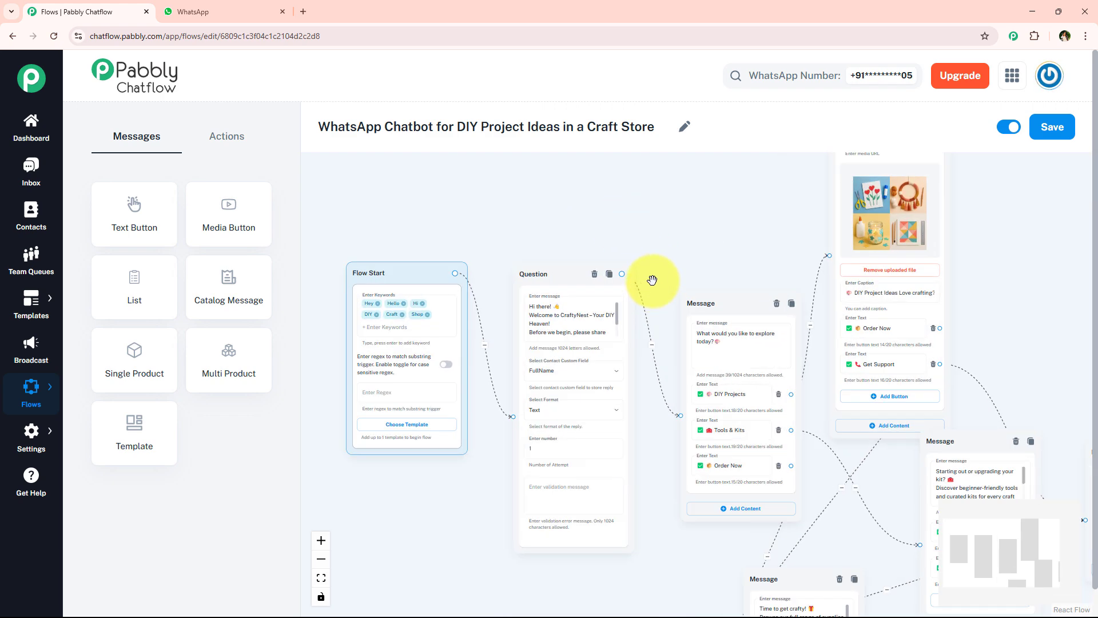
pyautogui.click(642, 267)
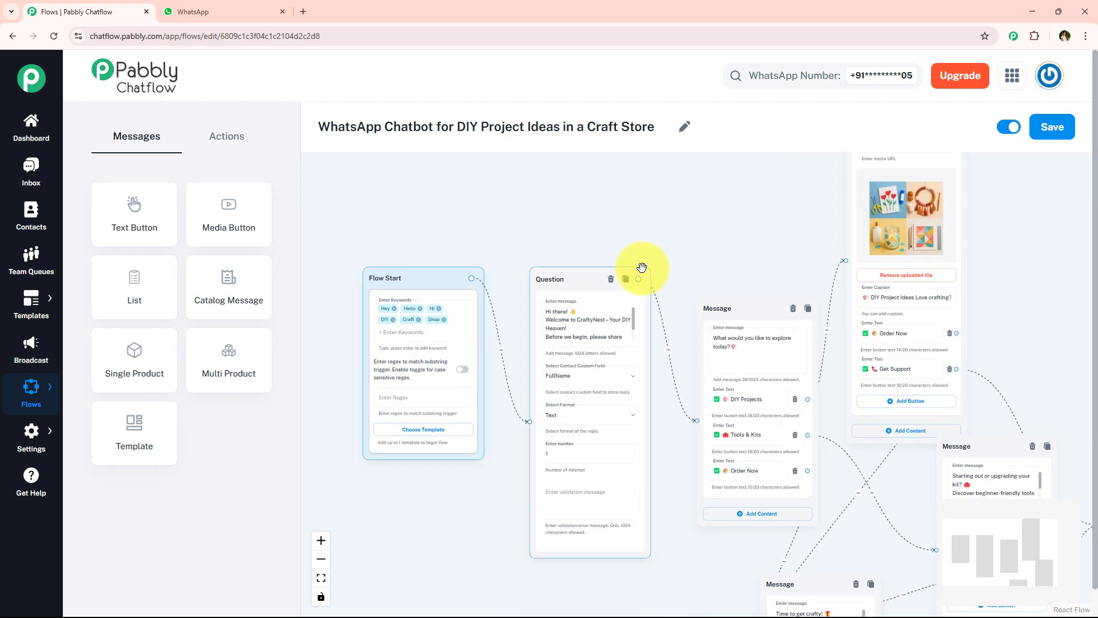
pyautogui.click(629, 246)
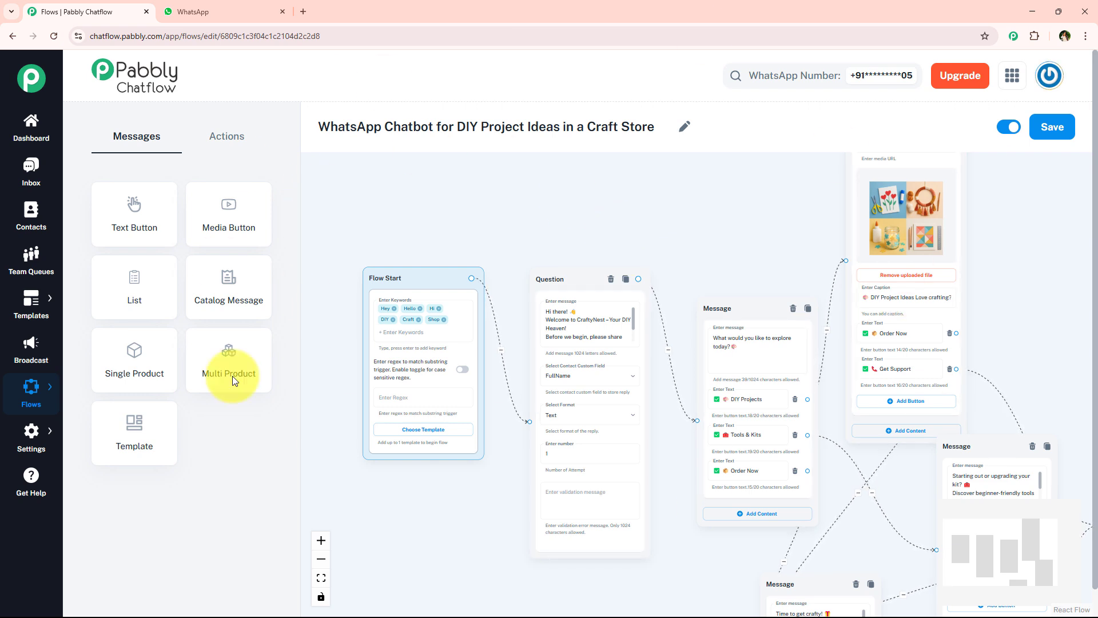
pyautogui.scroll(2, 421, 212)
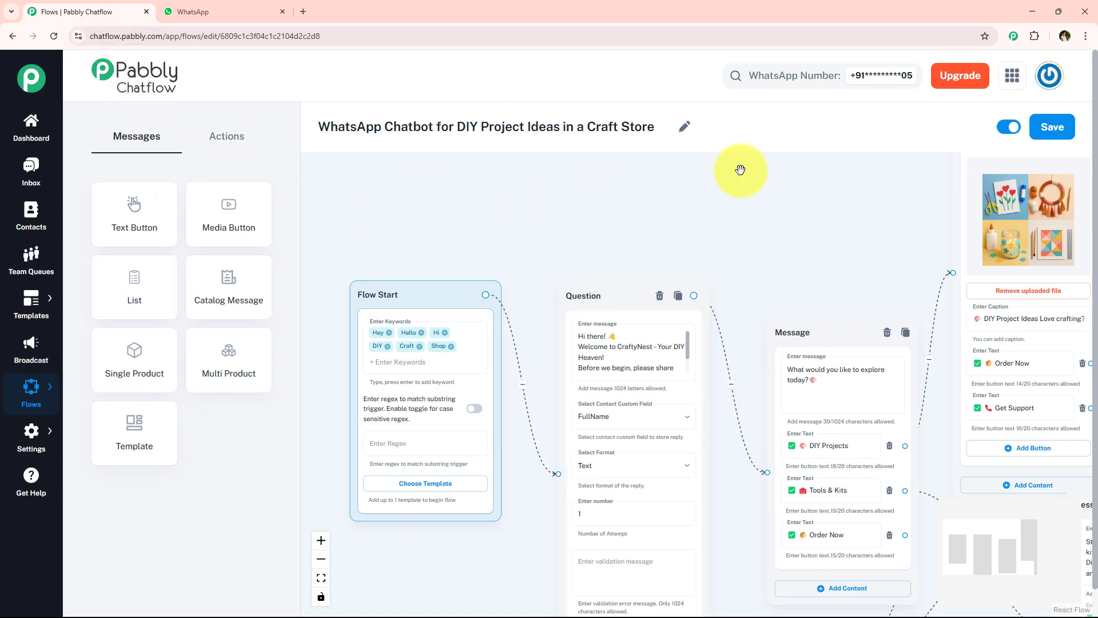
# Open pabbly.com/chatflow in a new browser tab, dismiss the lifetime offer pop-up and look over the landing page.
pyautogui.click(310, 5)
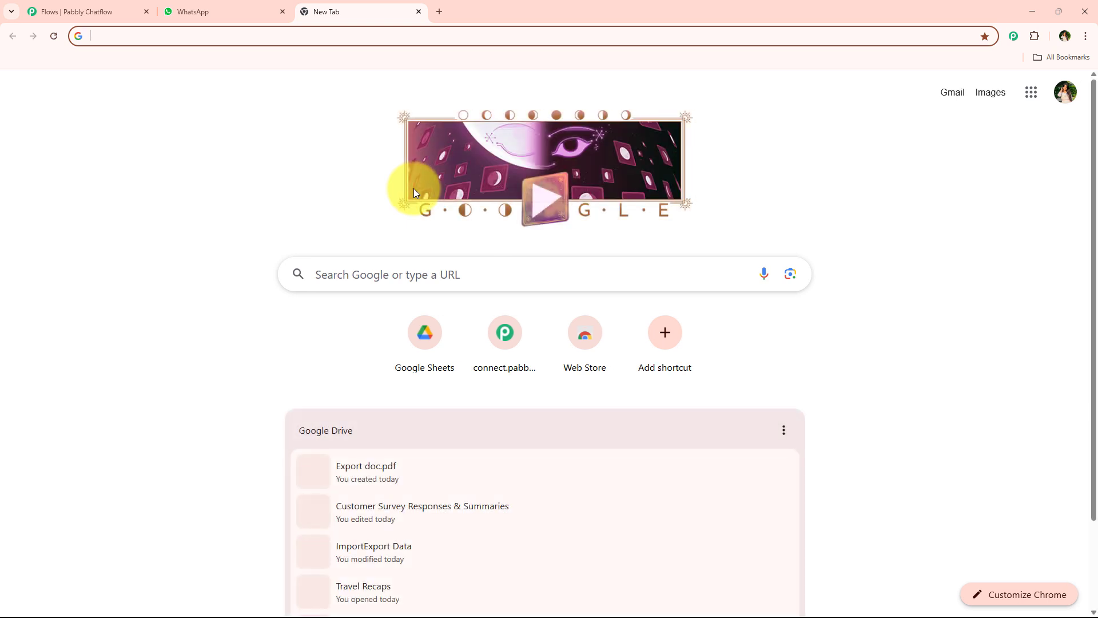
pyautogui.click(380, 34)
pyautogui.write('Pabbly.com/chatf')
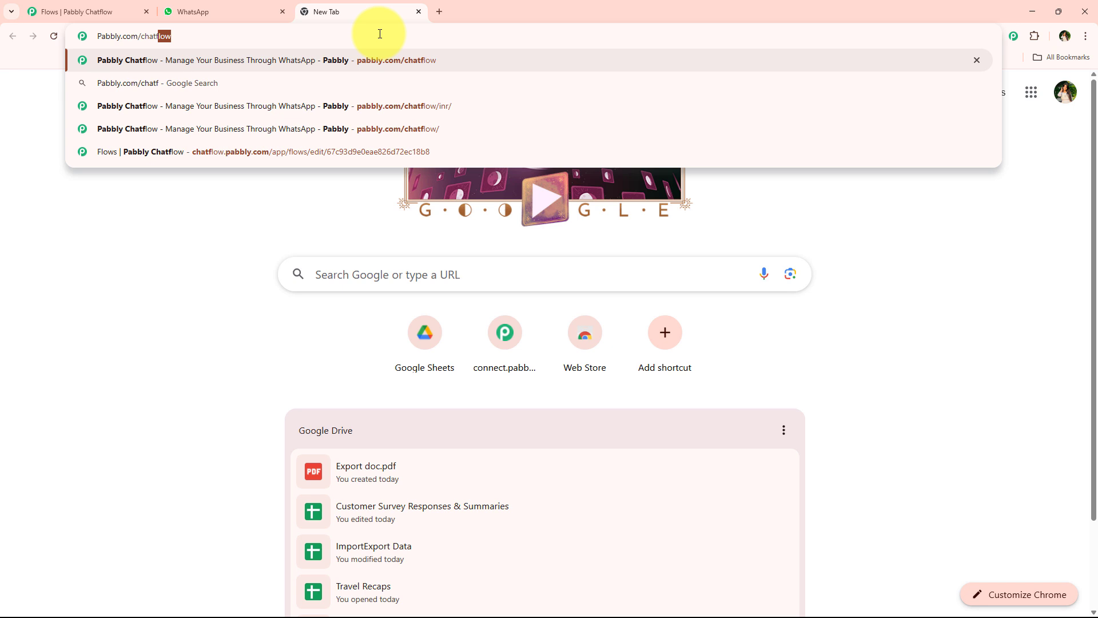
pyautogui.press('Return')
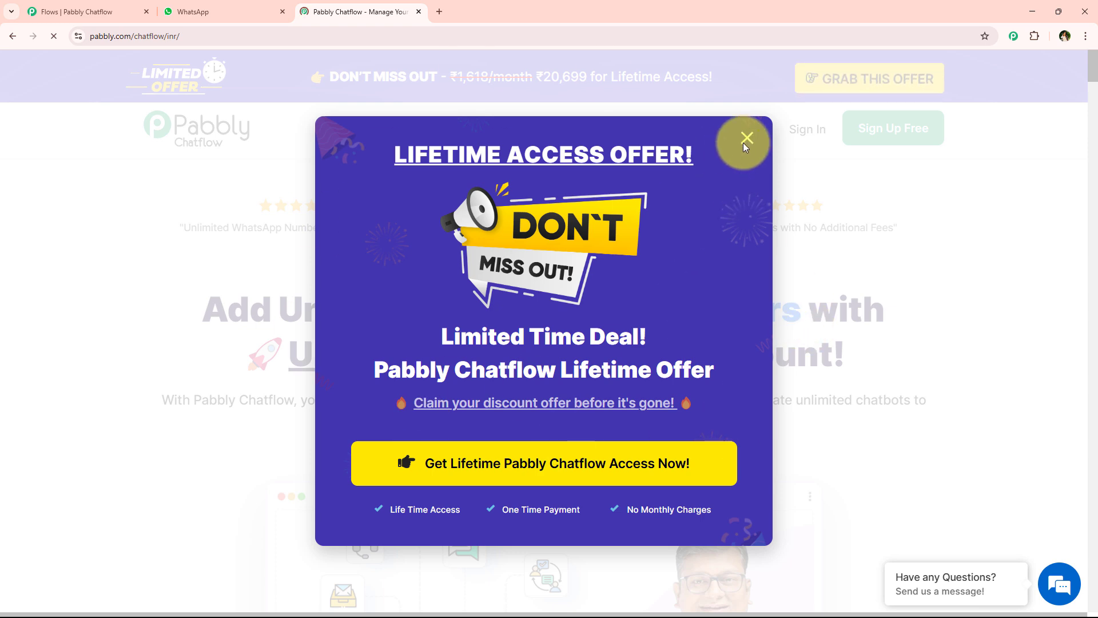
pyautogui.press('Escape')
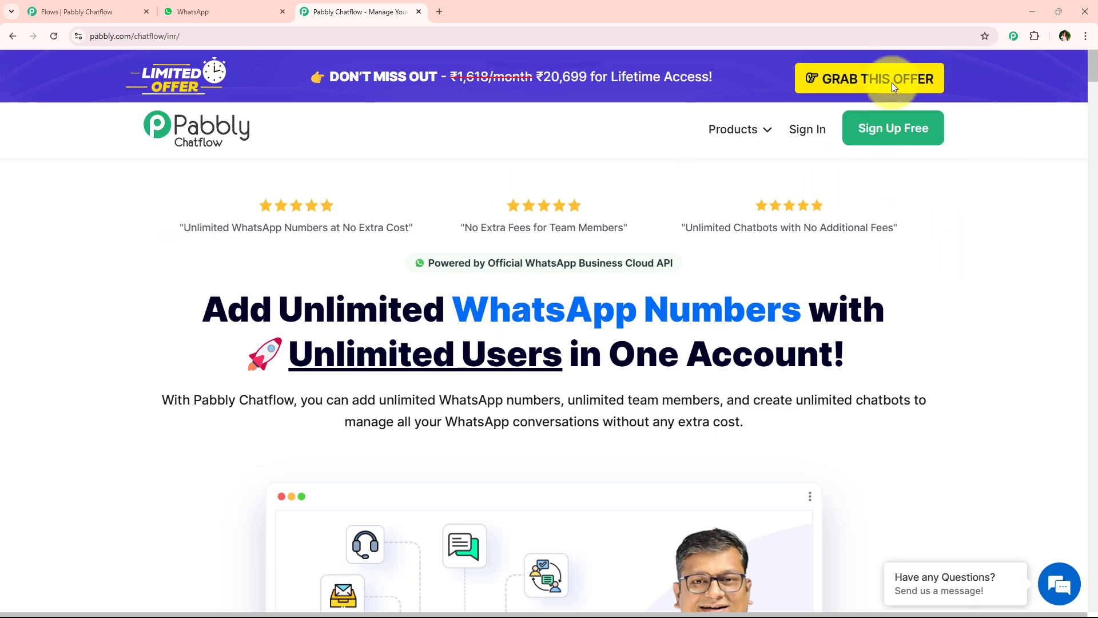
pyautogui.scroll(-2, 400, 257)
pyautogui.scroll(2, 338, 276)
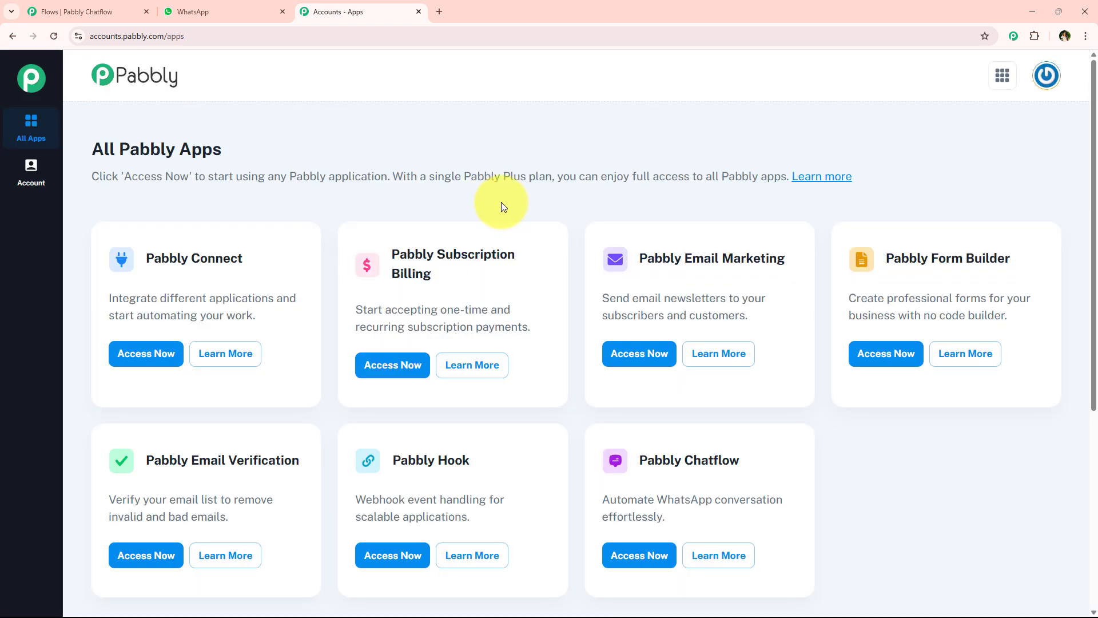
# Review the All Pabbly Apps page and access the Pabbly Chatflow application from it.
pyautogui.moveTo(106, 153); pyautogui.dragTo(197, 147)
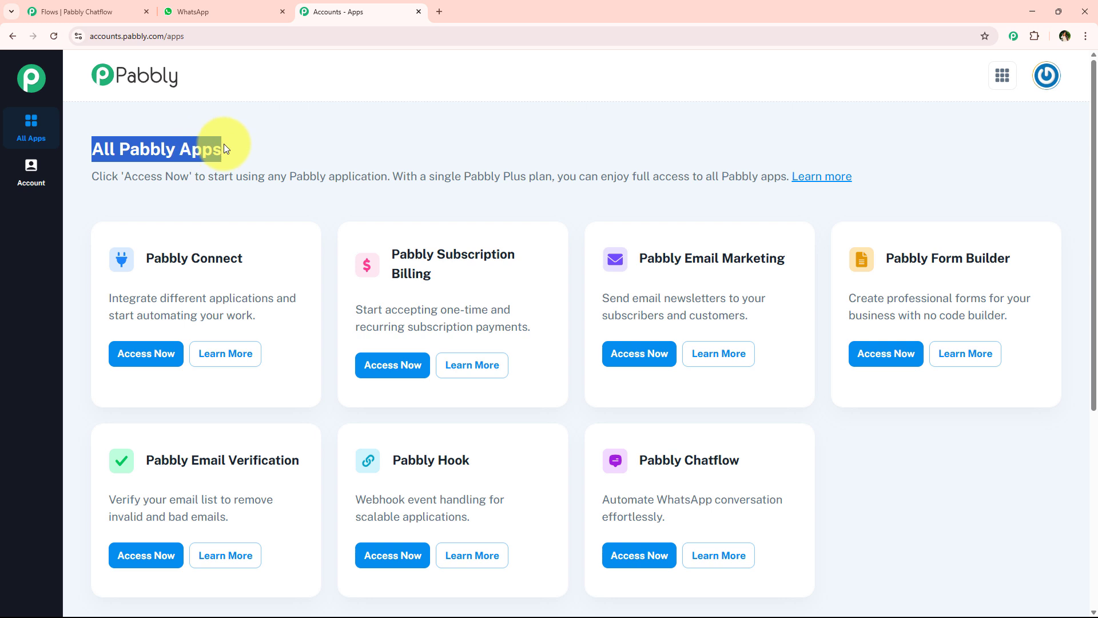
pyautogui.scroll(-1, 332, 309)
pyautogui.scroll(1, 336, 363)
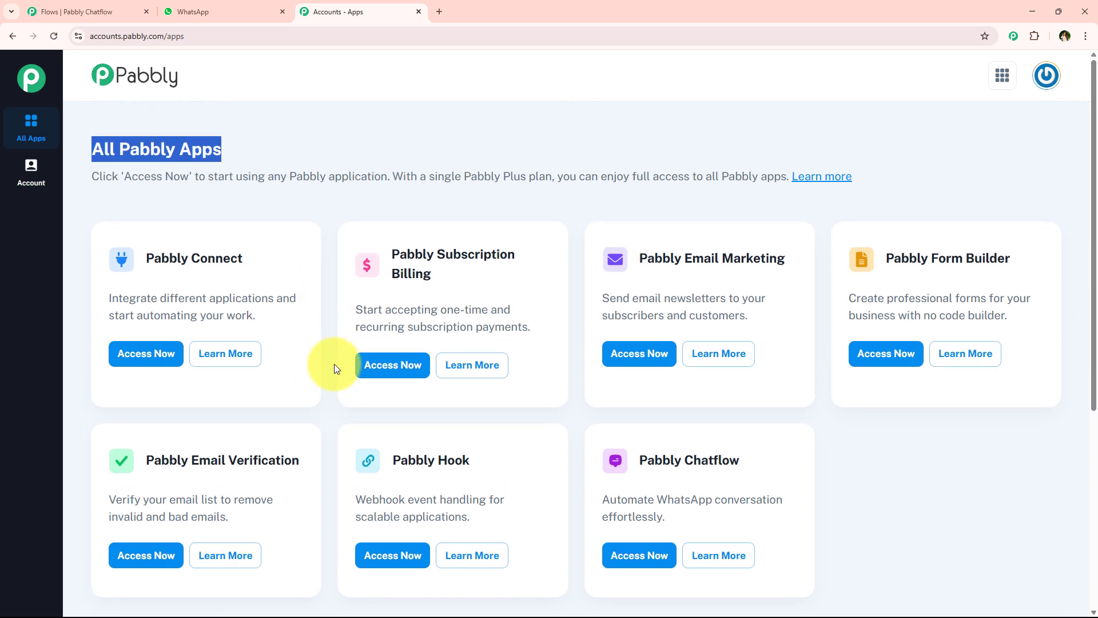
pyautogui.click(328, 230)
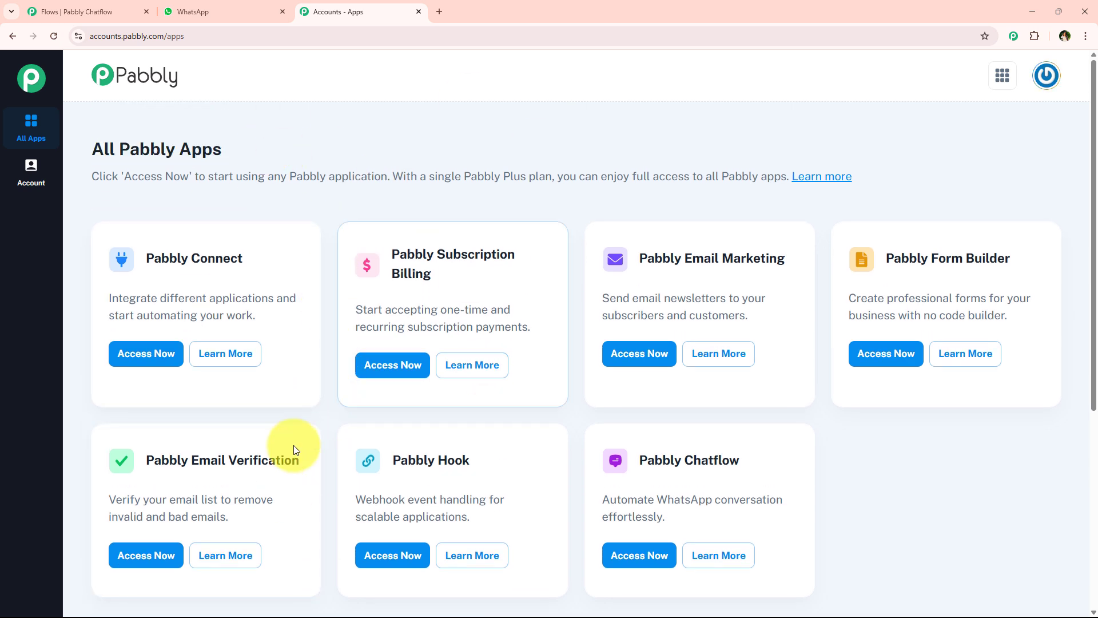
pyautogui.scroll(-1, 609, 408)
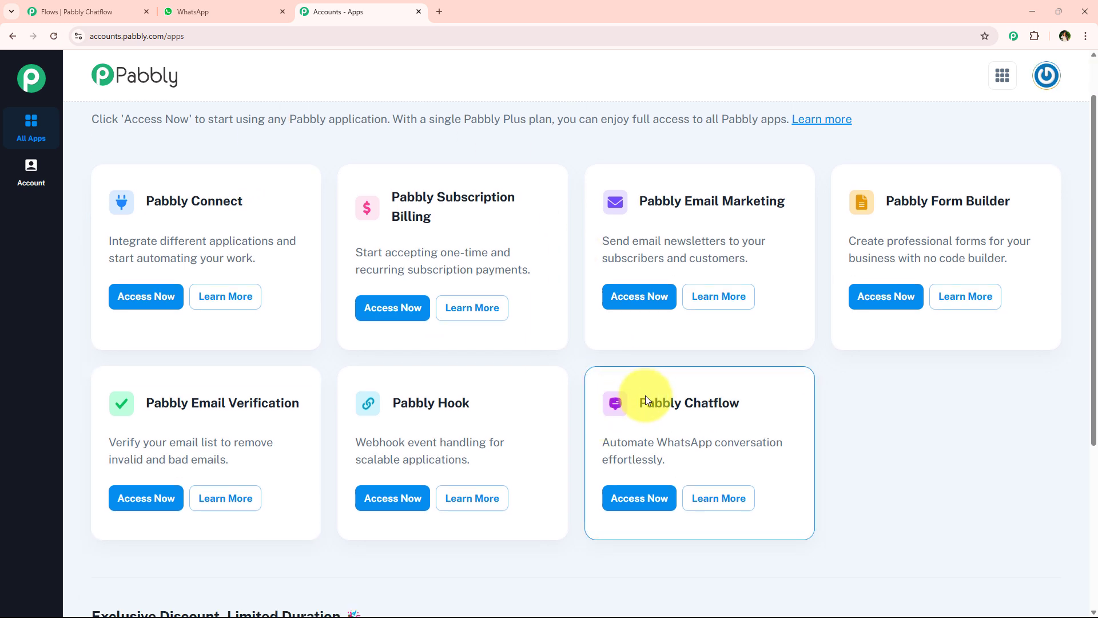
pyautogui.moveTo(641, 402); pyautogui.dragTo(784, 441)
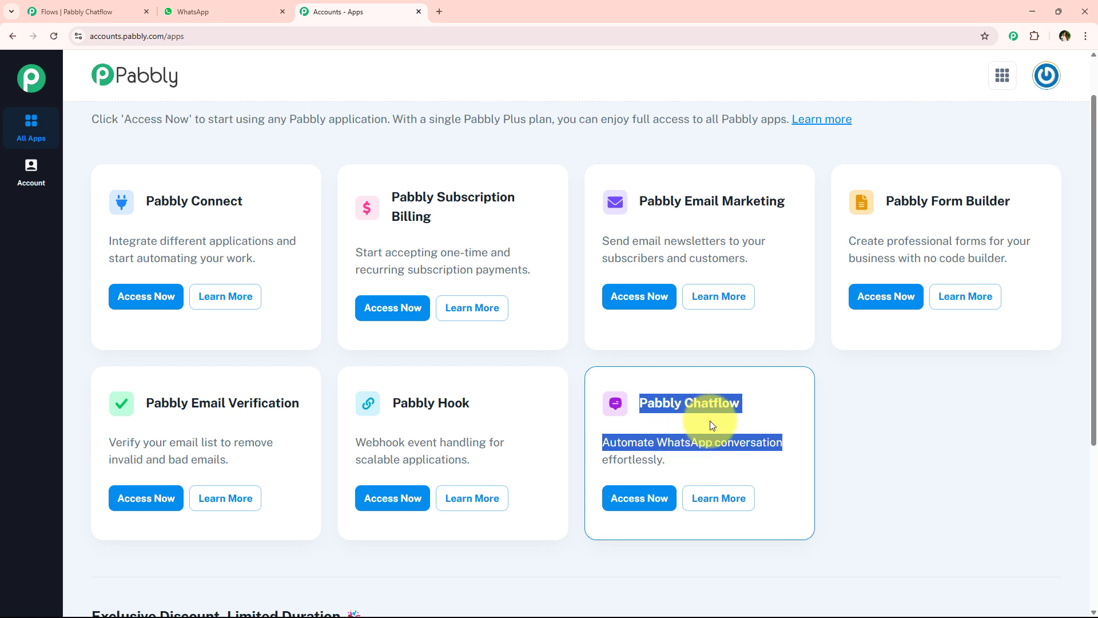
pyautogui.click(616, 499)
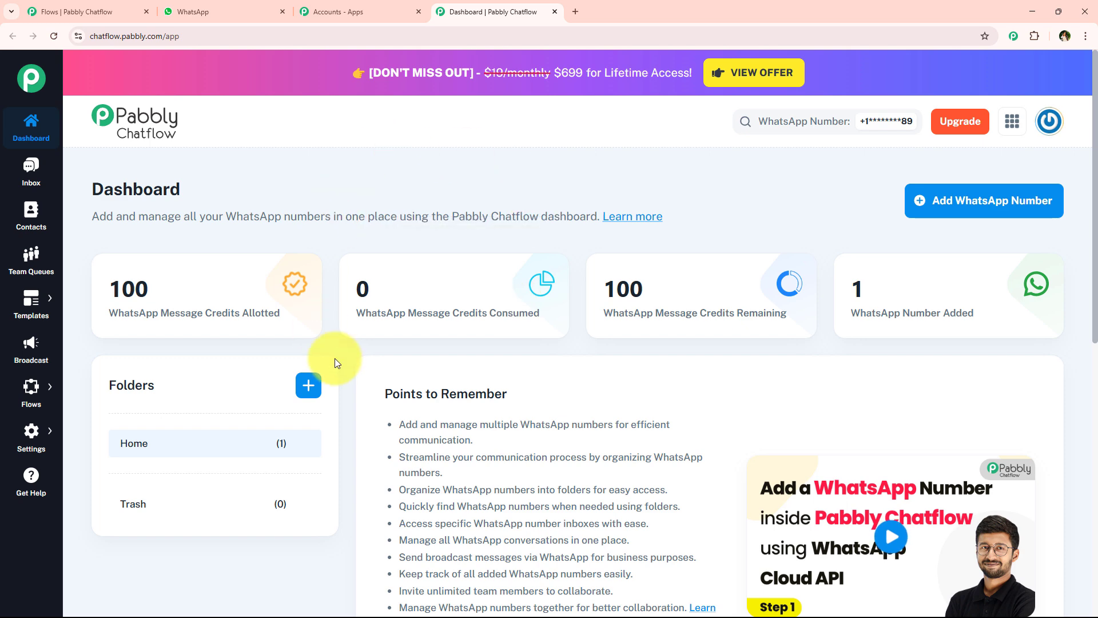
# Open the Add WhatsApp Number form to view its required fields, and close it without entering anything.
pyautogui.click(1015, 213)
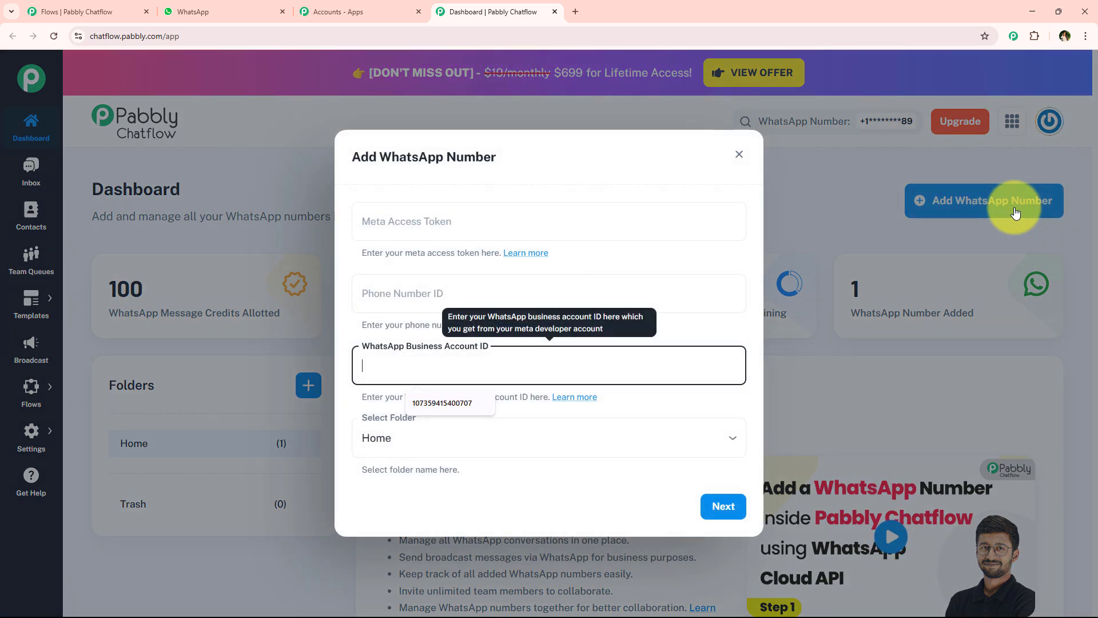
pyautogui.click(739, 154)
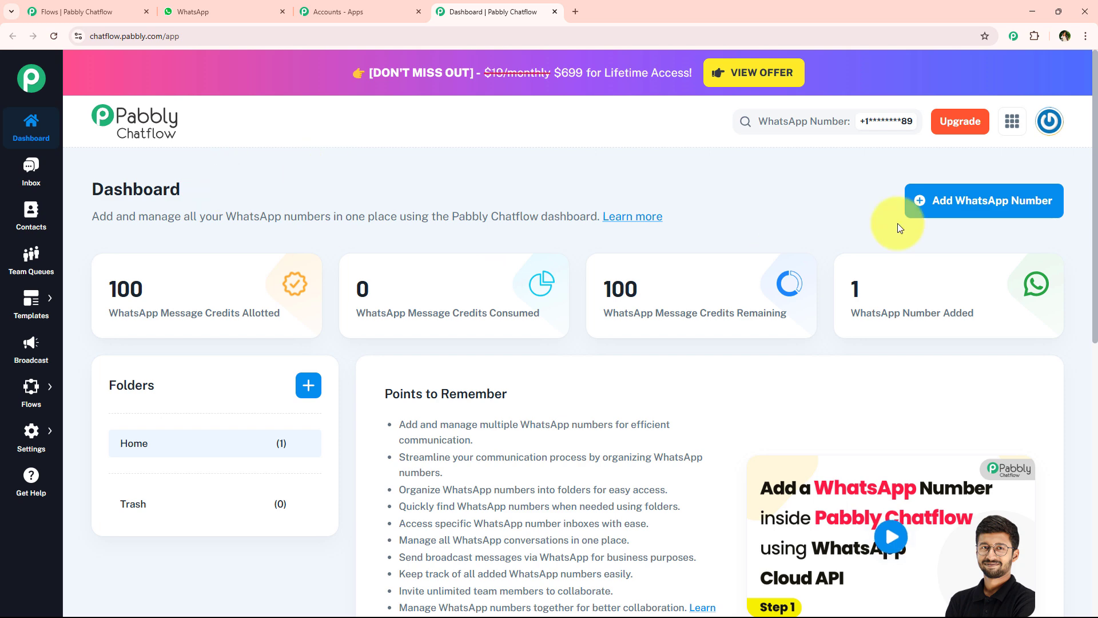
# Reopen the Add WhatsApp Number form, examine its Meta Access Token, Phone Number ID and WhatsApp Business Account ID fields, and close it unfilled.
pyautogui.click(949, 214)
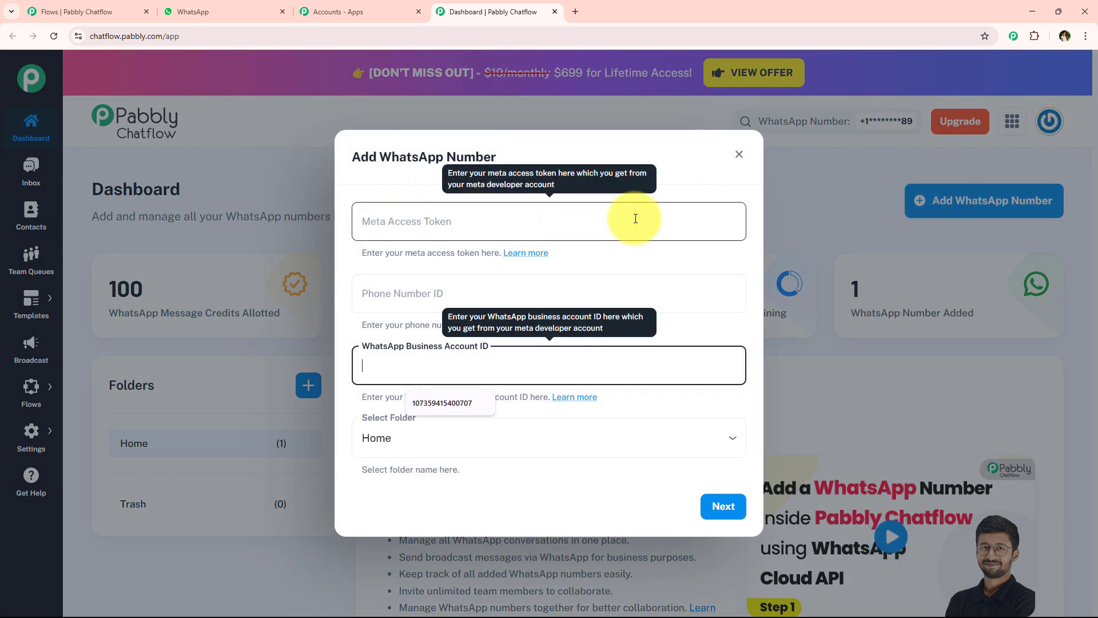
pyautogui.click(595, 218)
pyautogui.click(587, 287)
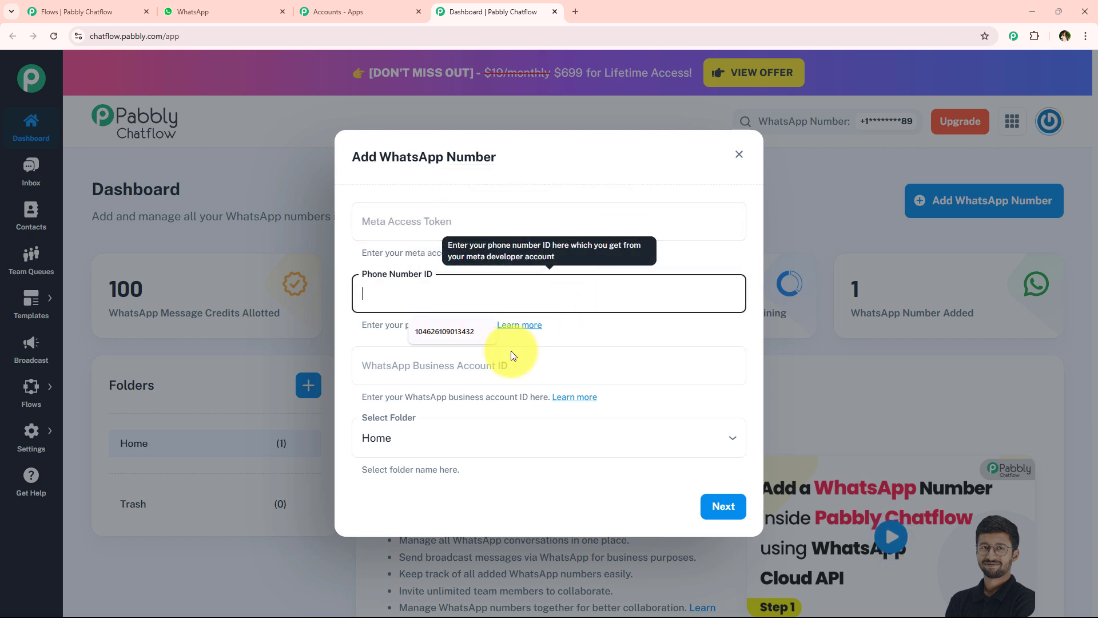
pyautogui.click(491, 357)
pyautogui.click(348, 317)
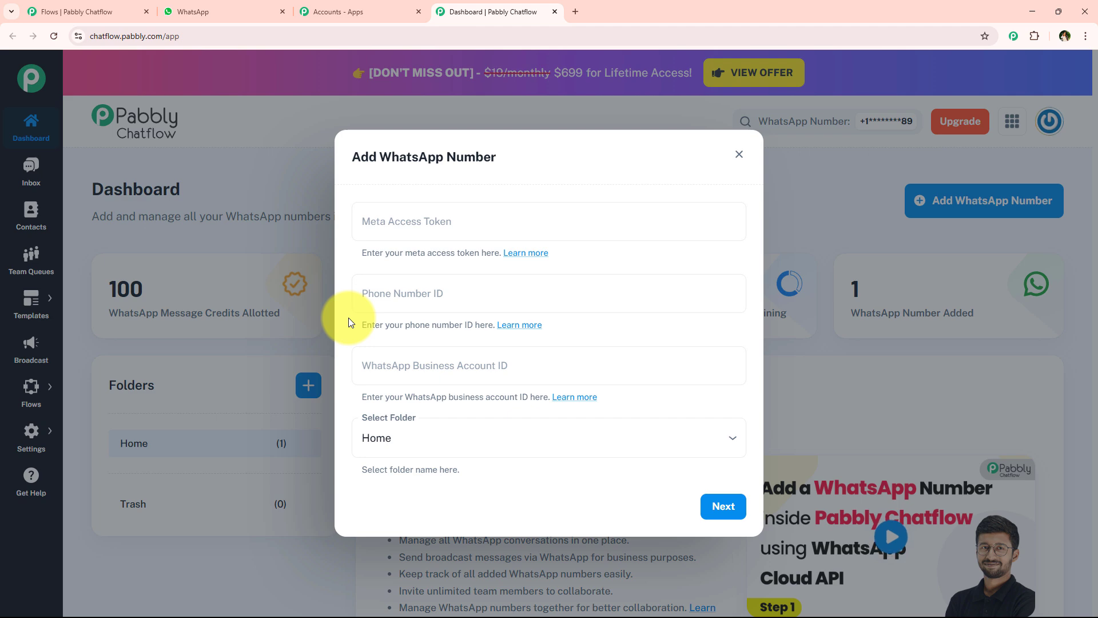
pyautogui.click(409, 215)
pyautogui.press('Tab')
pyautogui.press('Tab')
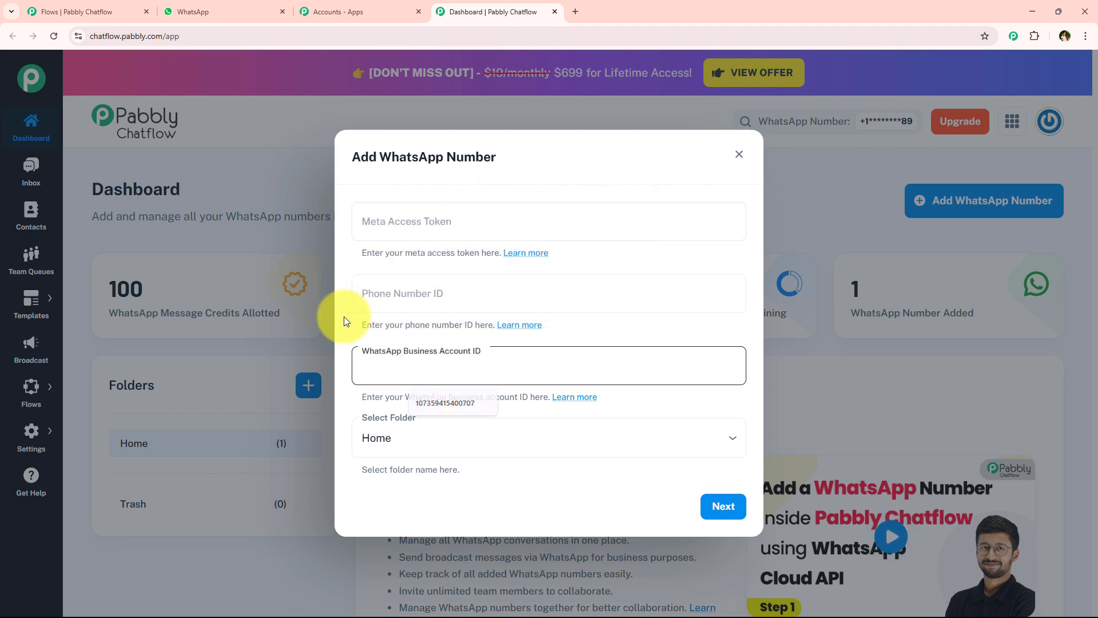
pyautogui.click(345, 317)
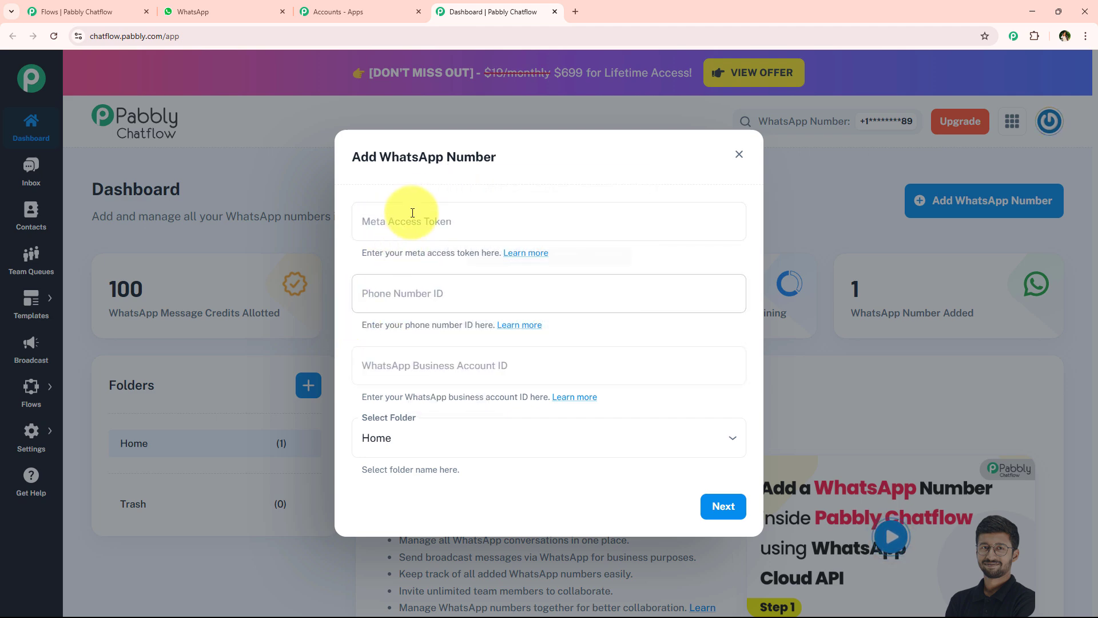
pyautogui.click(739, 154)
# Open the dashboard's tutorial video on adding a WhatsApp number using the WhatsApp Cloud API, and close it without playing.
pyautogui.scroll(-3, 713, 169)
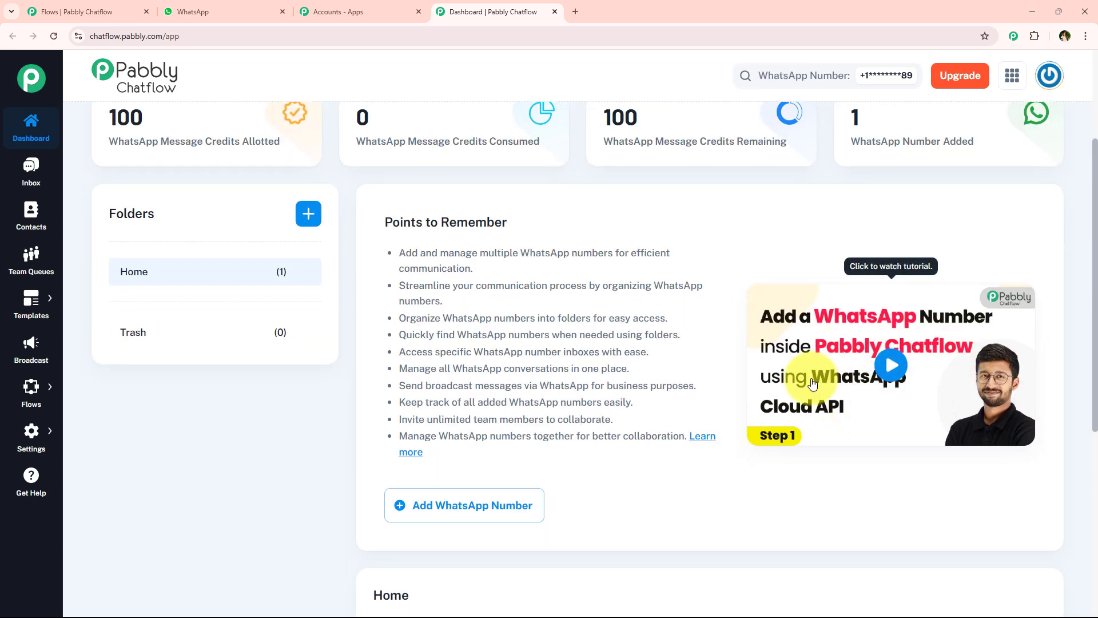
pyautogui.scroll(3, 455, 308)
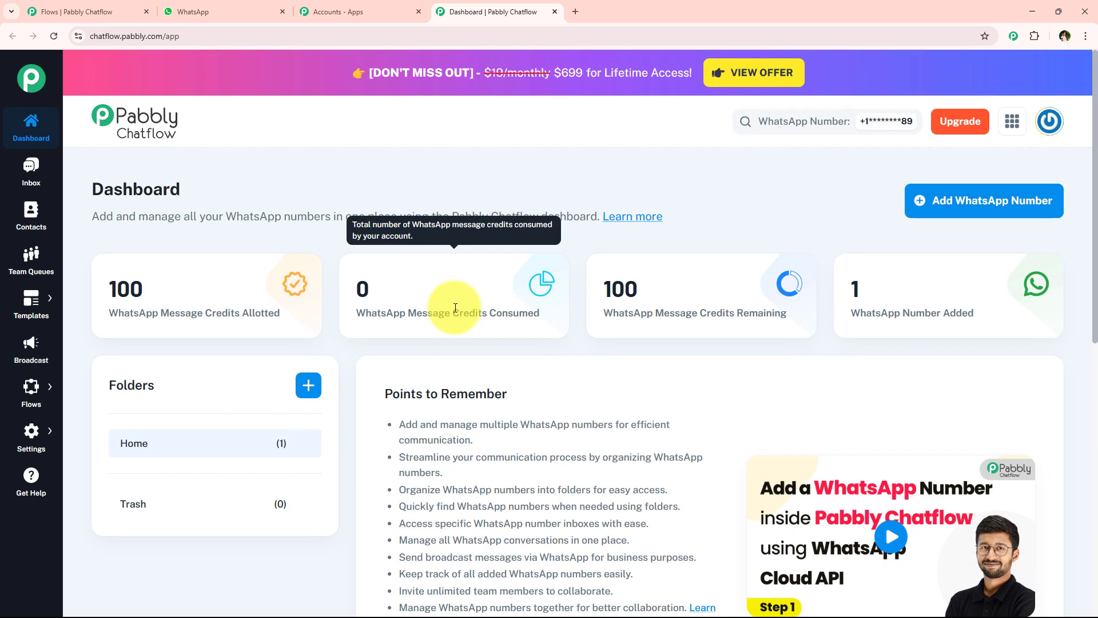
pyautogui.scroll(-2, 454, 307)
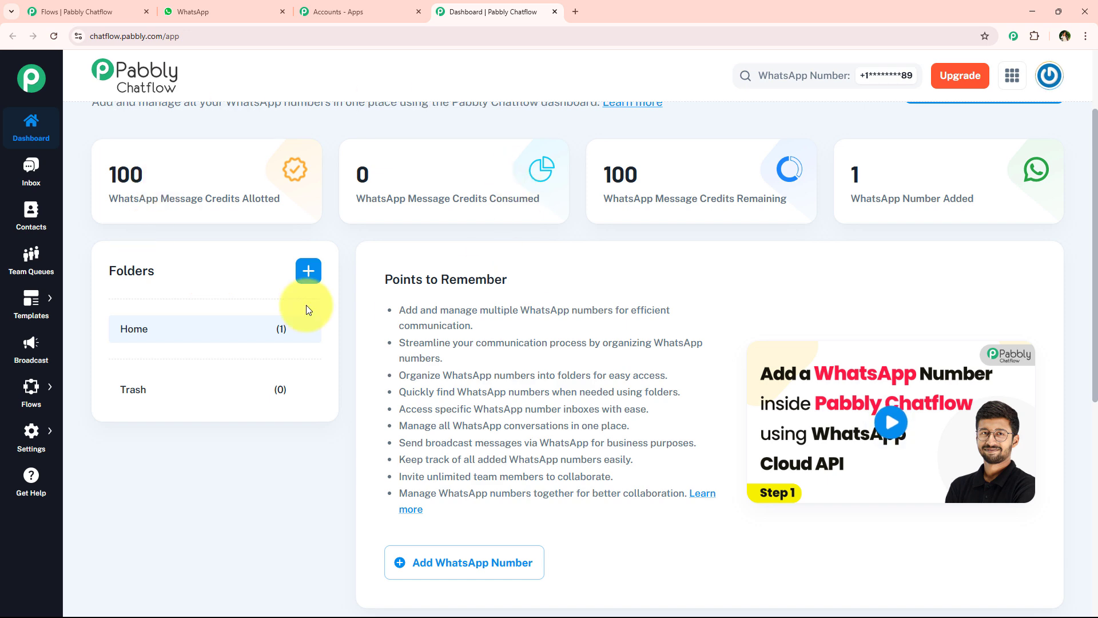
pyautogui.scroll(2, 497, 162)
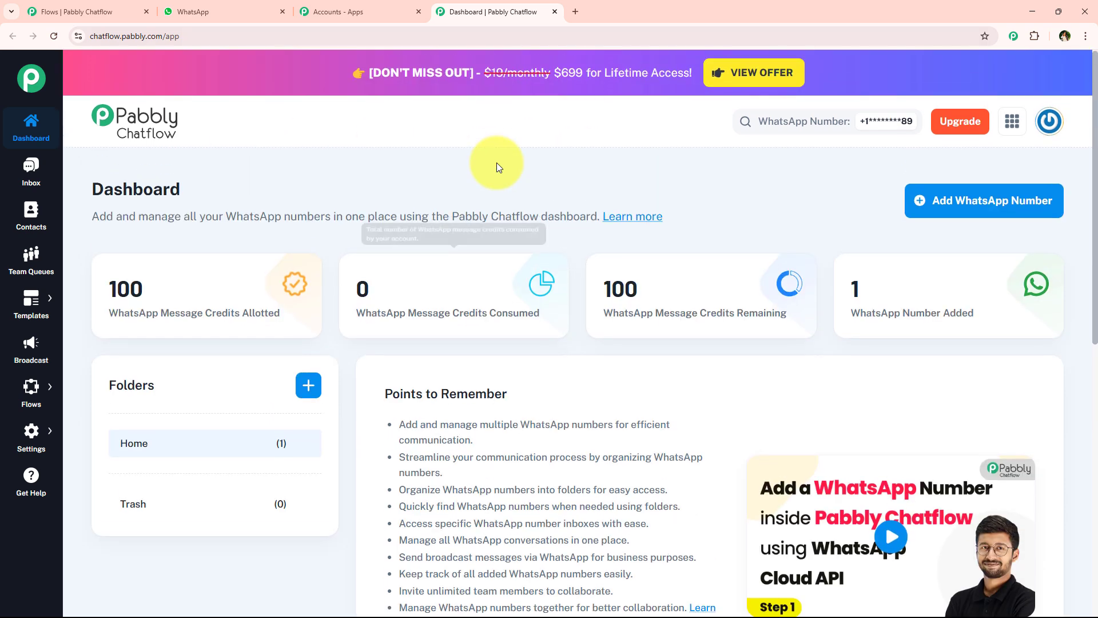
pyautogui.scroll(-3, 622, 229)
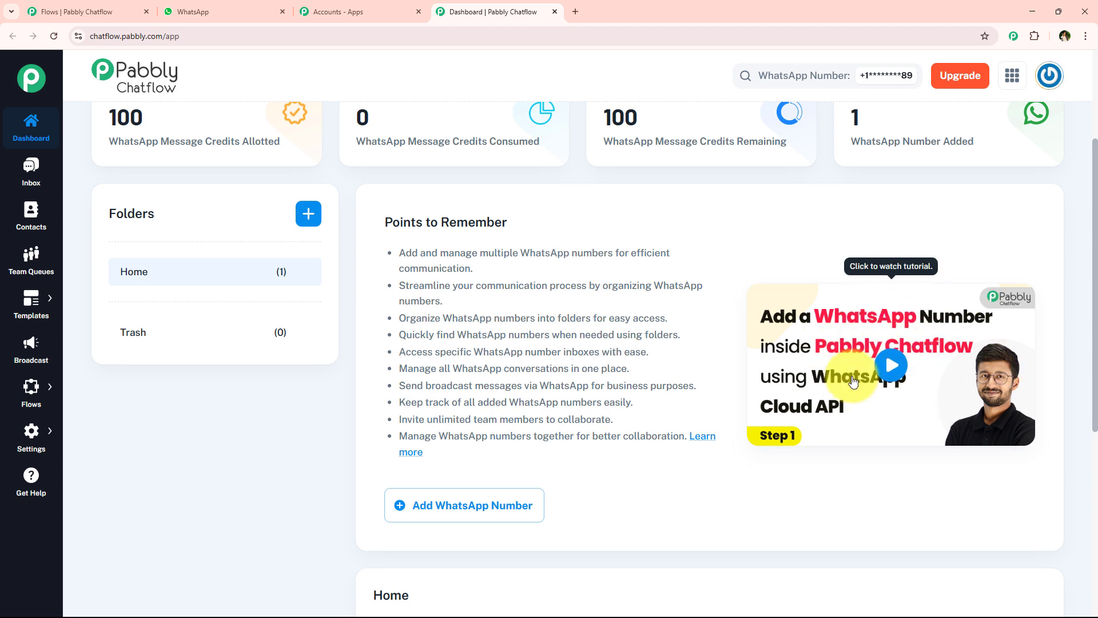
pyautogui.click(892, 367)
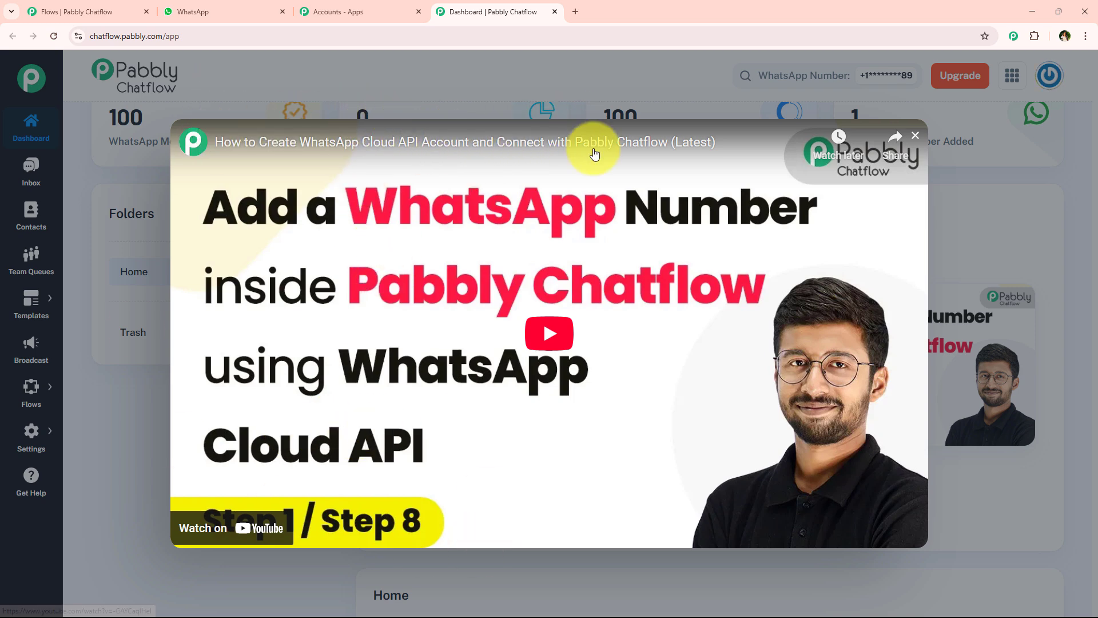
pyautogui.click(915, 136)
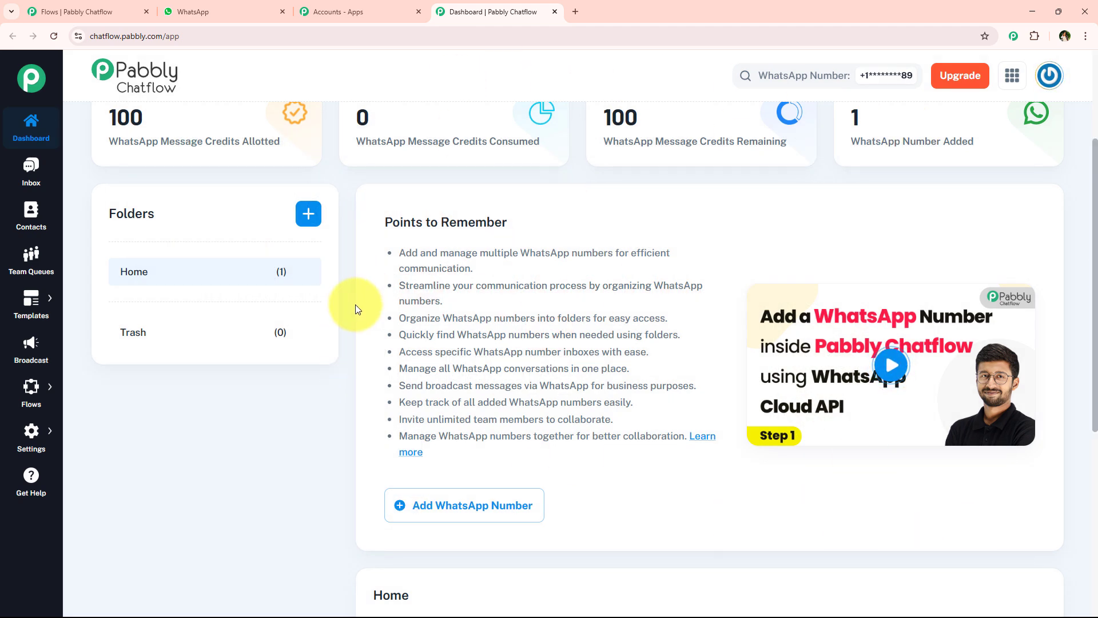
# Look through the dashboard down to the Home folder's list of added WhatsApp numbers.
pyautogui.scroll(3, 355, 304)
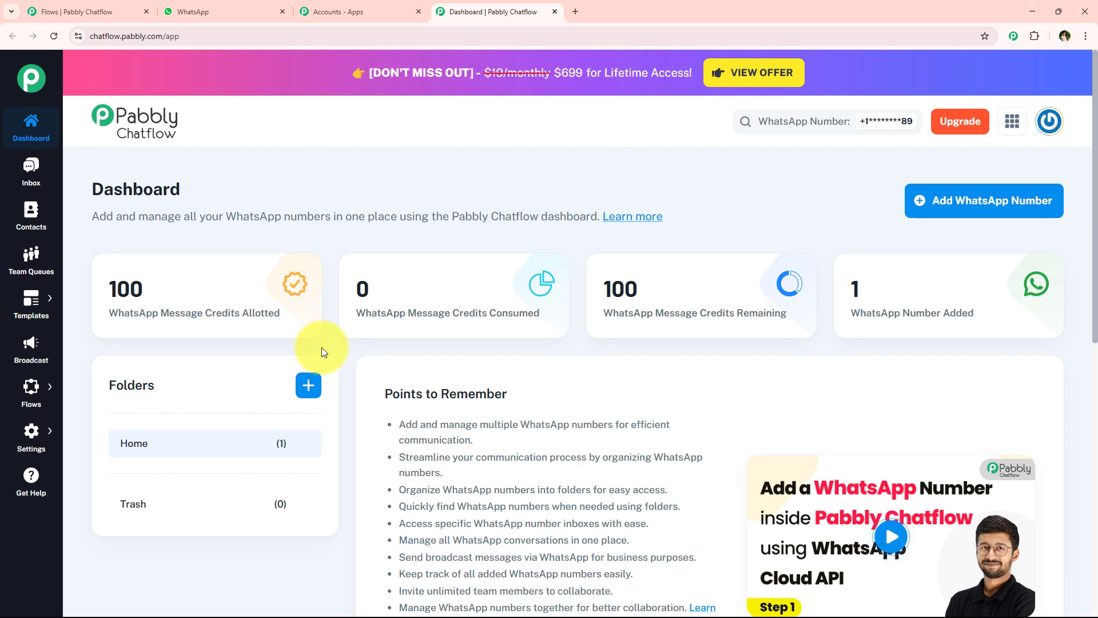
pyautogui.scroll(-3, 445, 297)
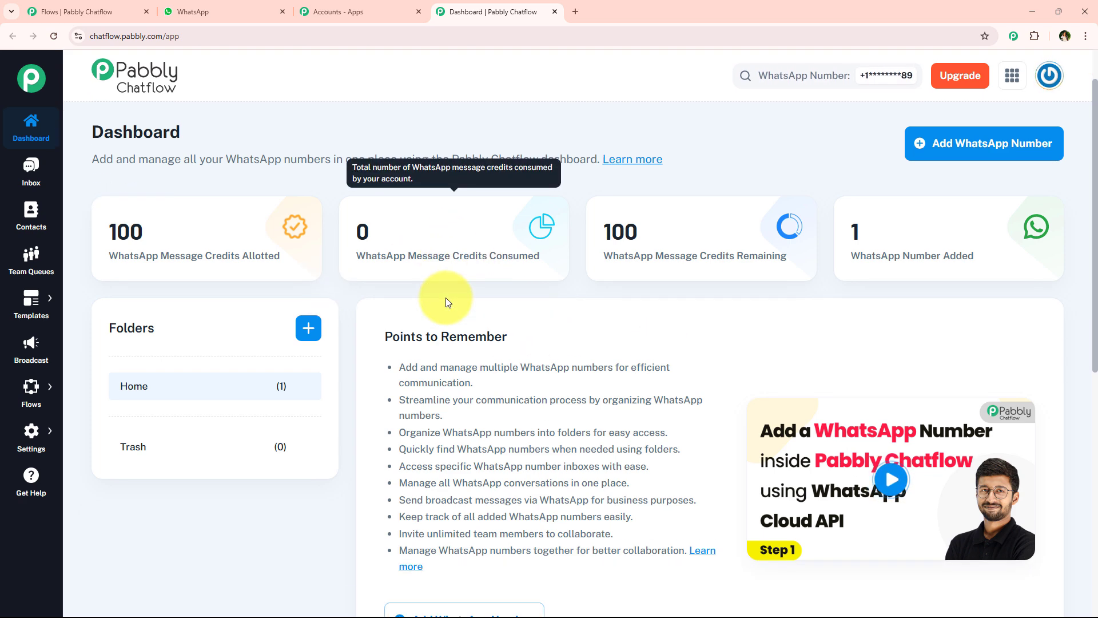
pyautogui.scroll(-5, 447, 294)
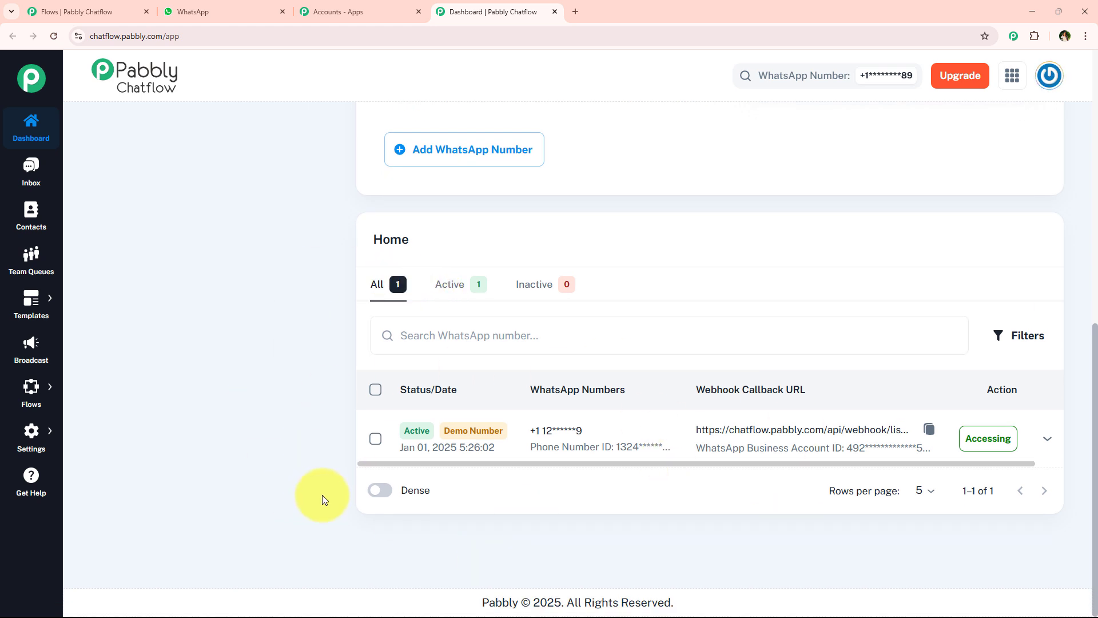
pyautogui.scroll(10, 323, 495)
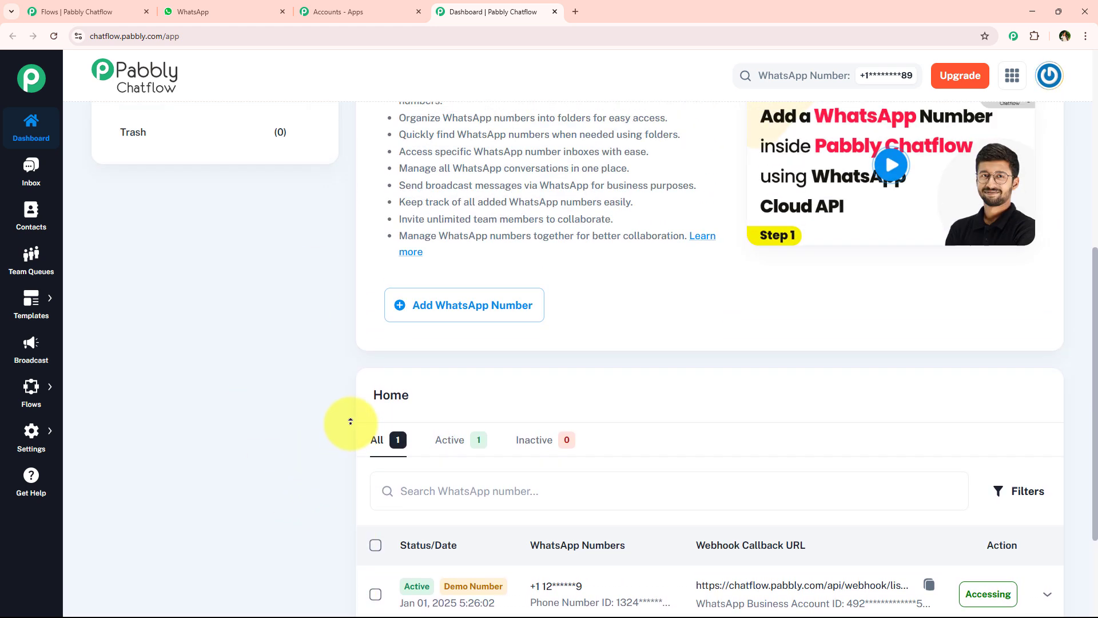
pyautogui.scroll(2, 351, 421)
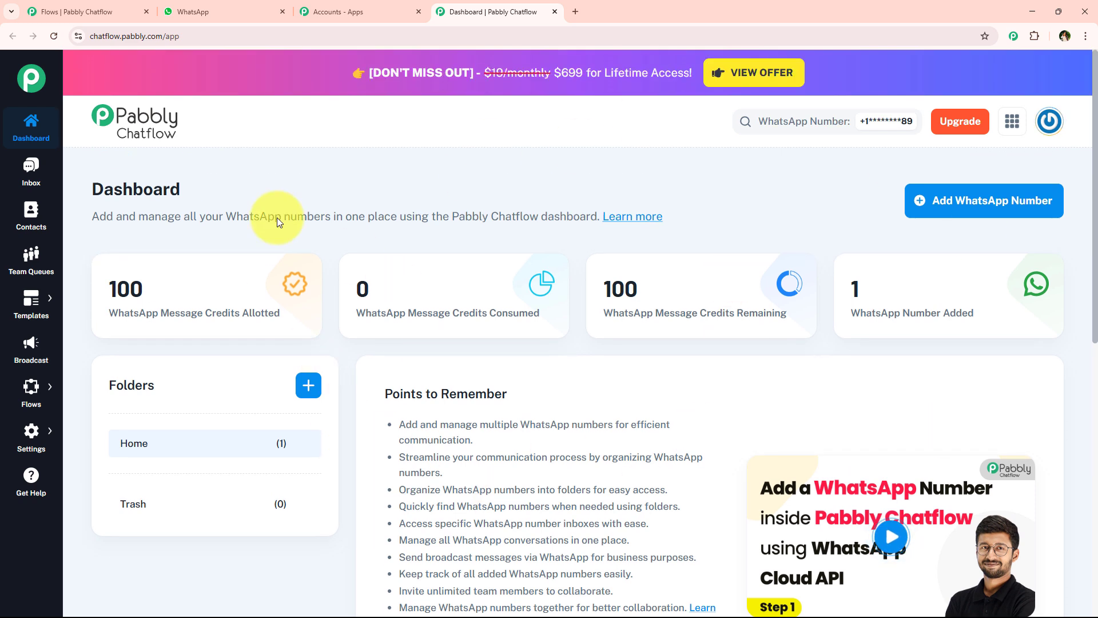
# Examine the dashboard's figures for allotted, consumed and remaining message credits and for added WhatsApp numbers.
pyautogui.moveTo(108, 278); pyautogui.dragTo(973, 283)
pyautogui.click(331, 245)
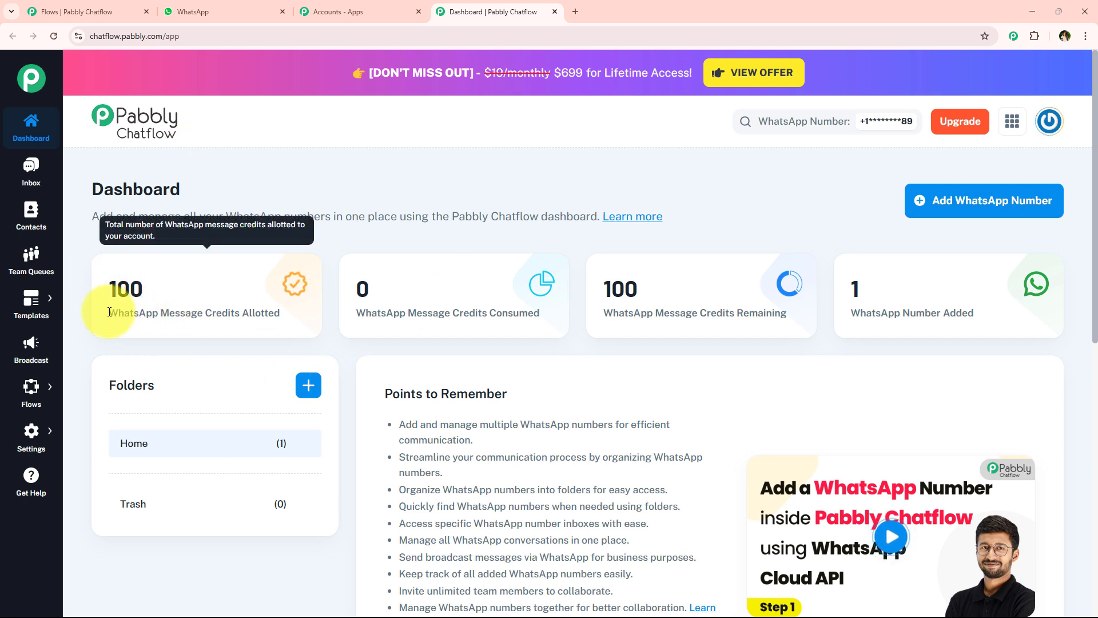
pyautogui.moveTo(134, 311); pyautogui.dragTo(283, 307)
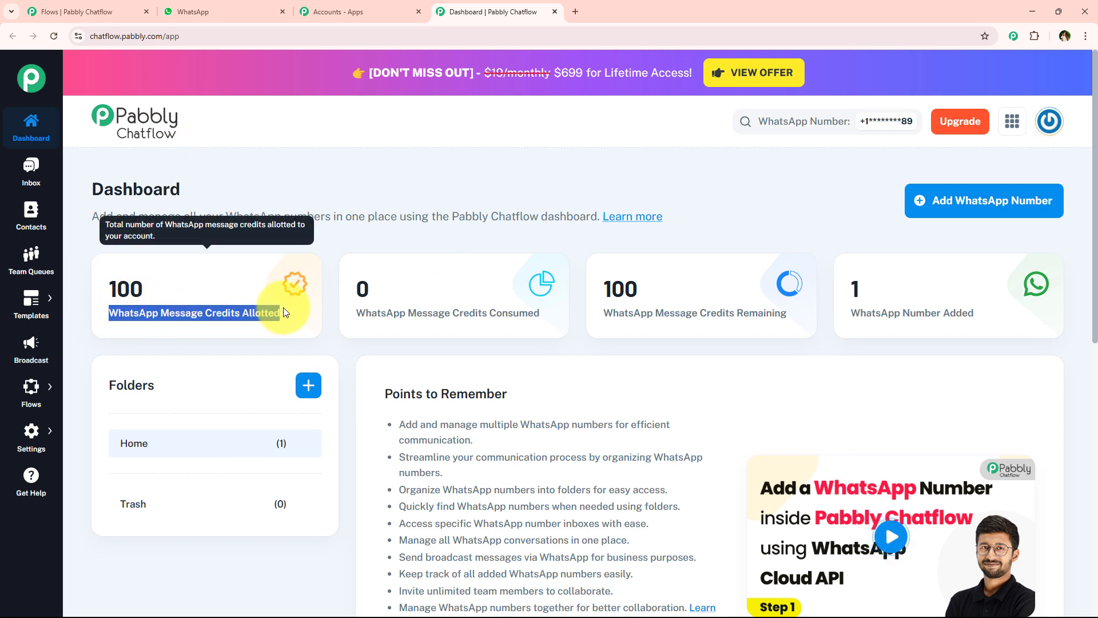
pyautogui.click(449, 310)
pyautogui.moveTo(449, 310); pyautogui.dragTo(539, 313)
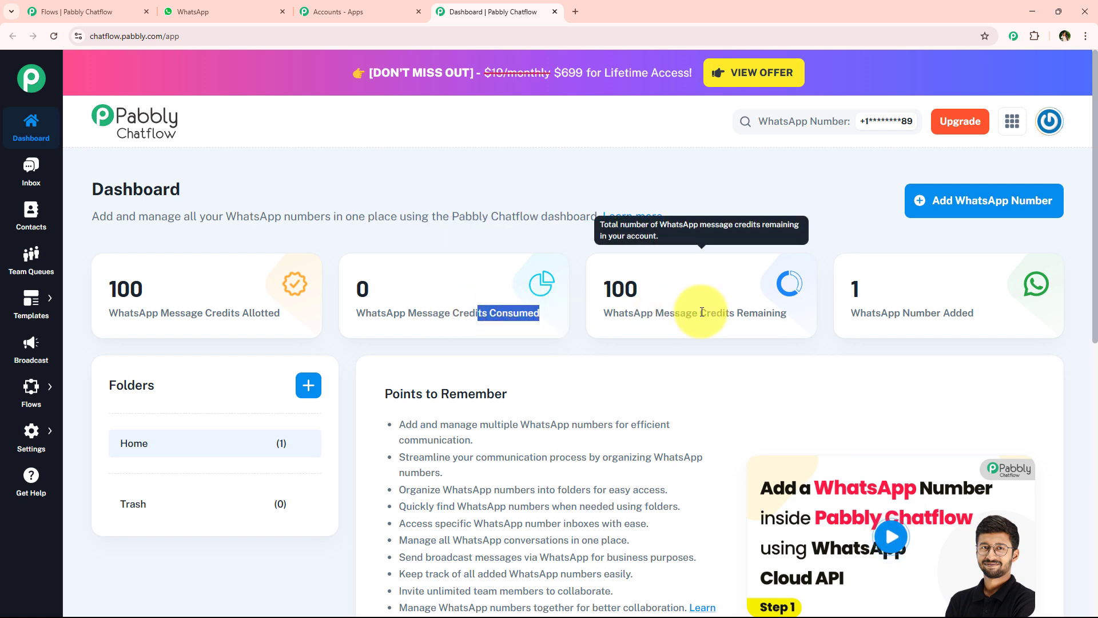
pyautogui.moveTo(699, 312); pyautogui.dragTo(835, 317)
pyautogui.click(748, 341)
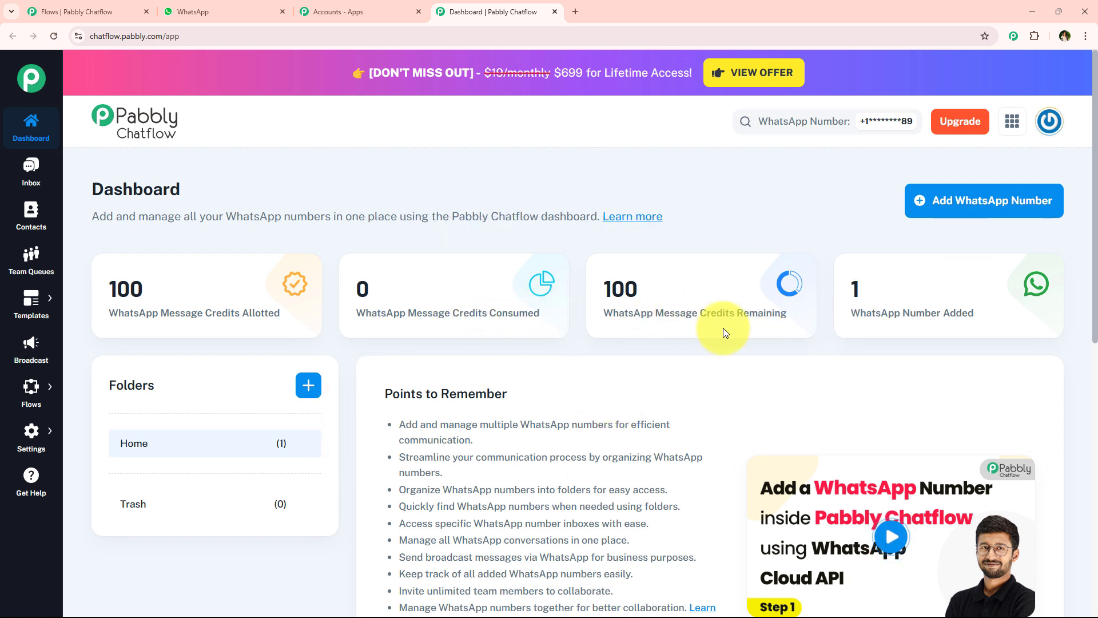
pyautogui.moveTo(991, 311); pyautogui.dragTo(870, 317)
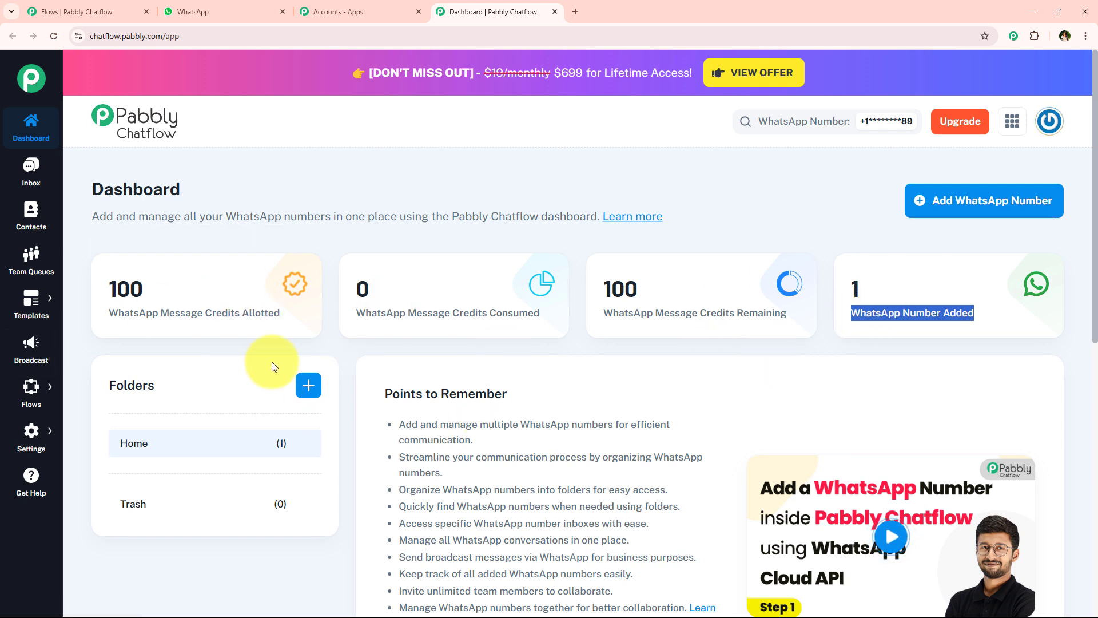
# View the Create Folder form and close it unfilled, and look over the Templates, Broadcast, Flows and Settings sections.
pyautogui.click(308, 385)
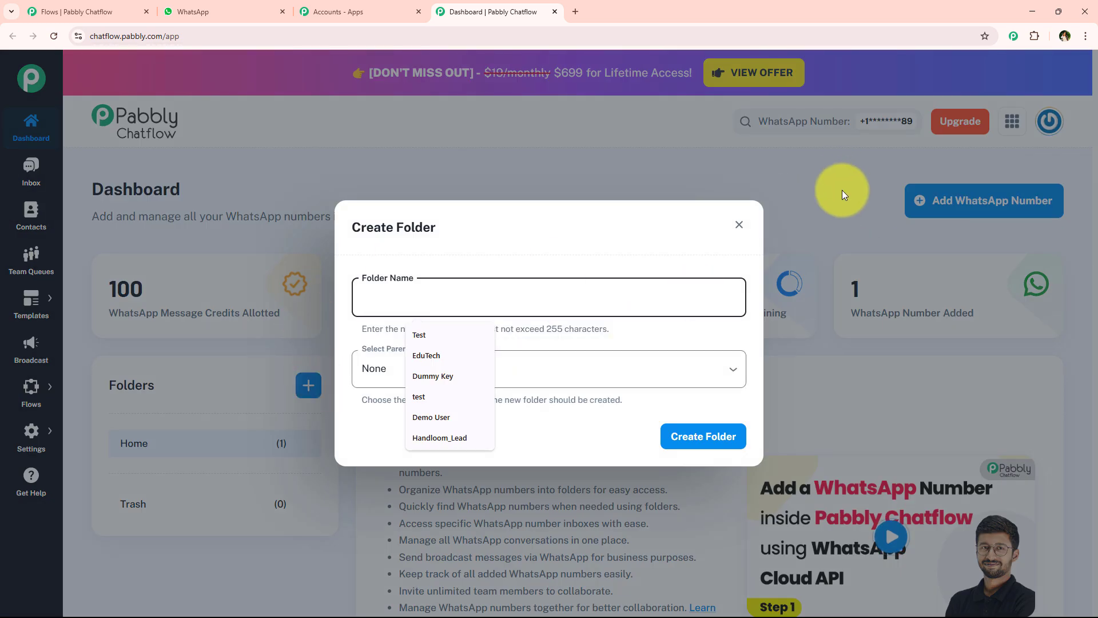
pyautogui.click(741, 225)
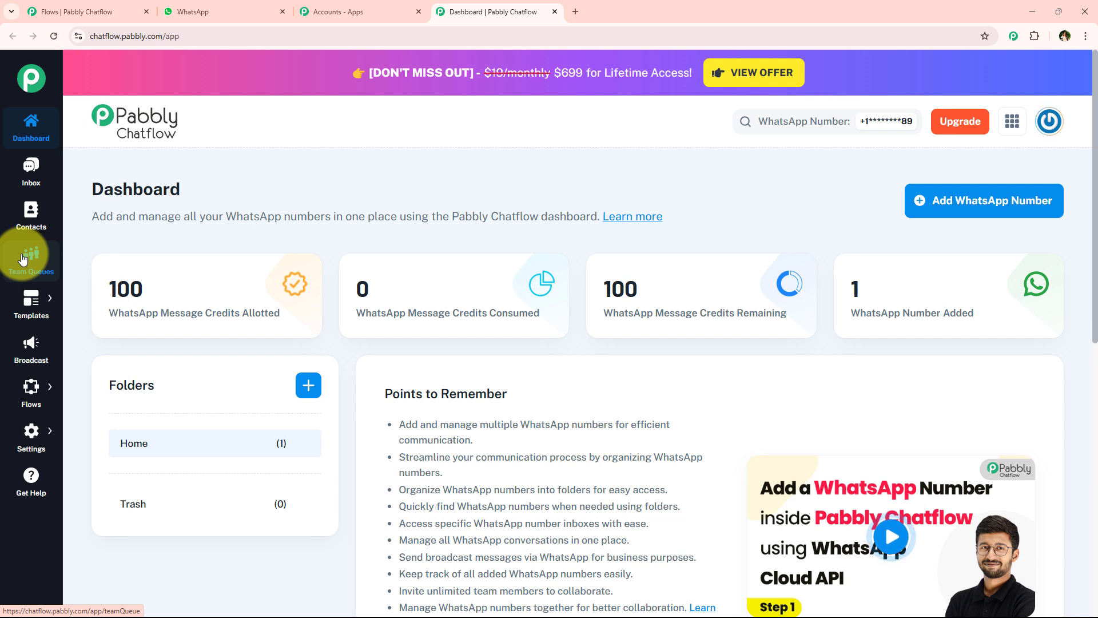
pyautogui.moveTo(15, 297)
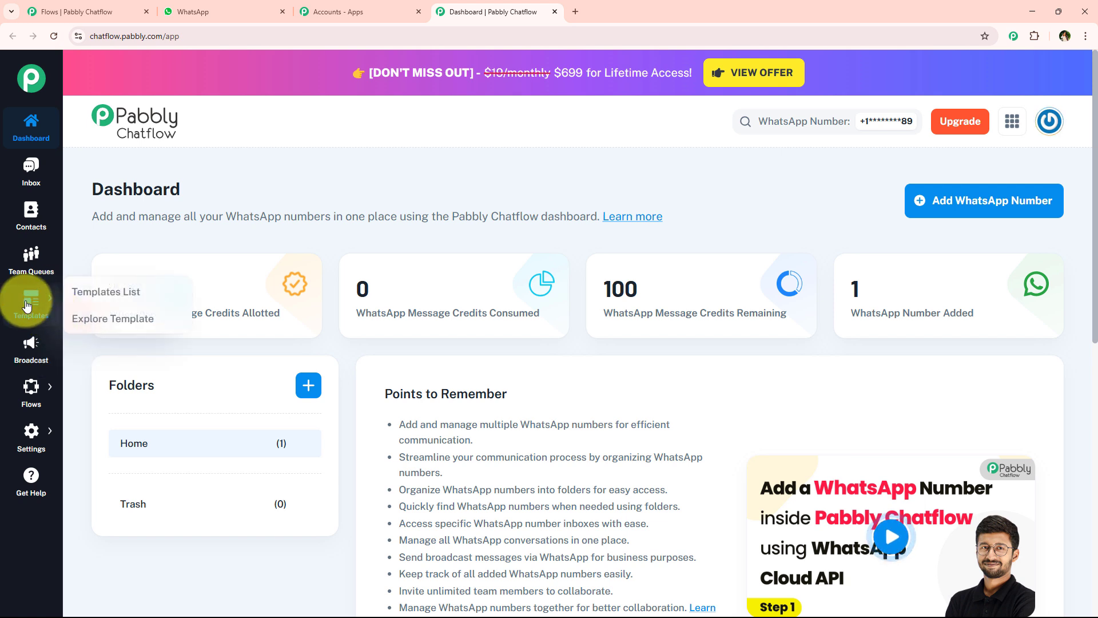
pyautogui.click(29, 342)
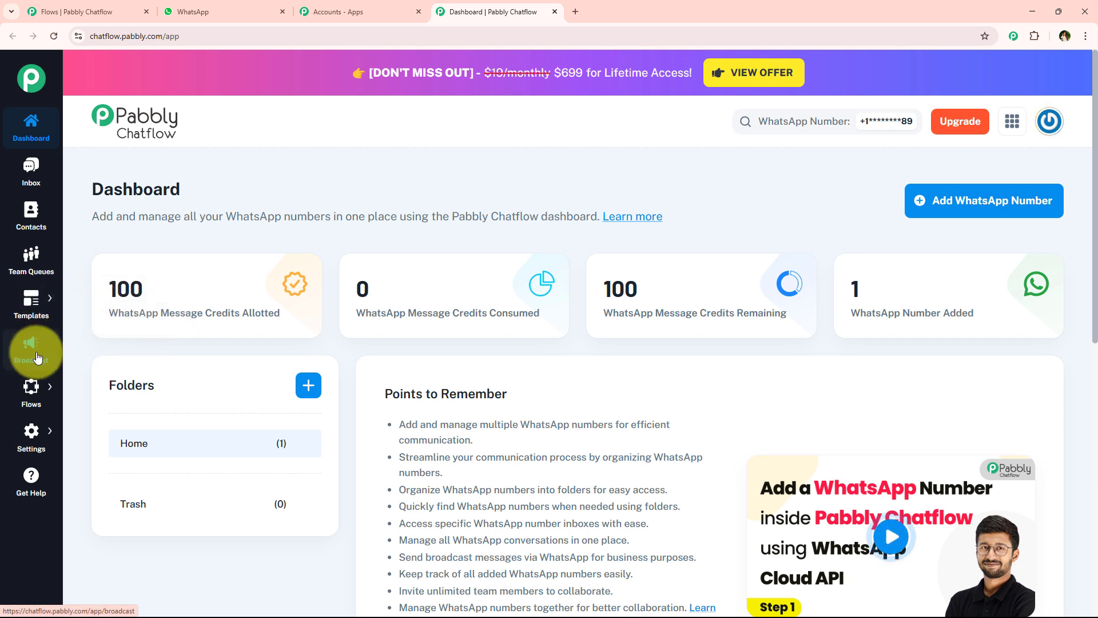
pyautogui.moveTo(32, 389)
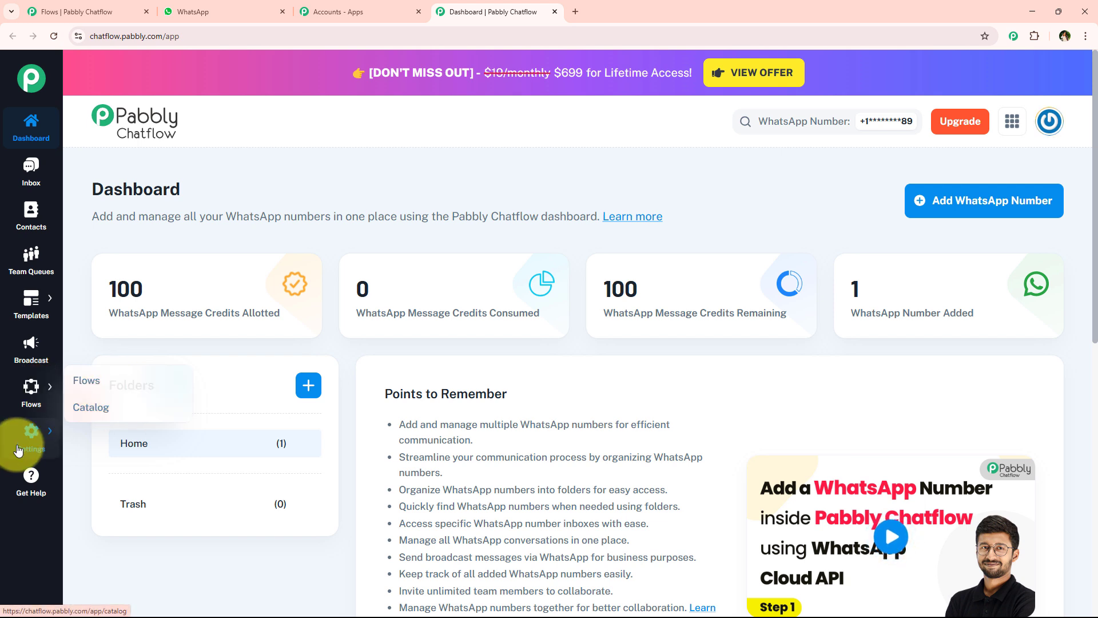
pyautogui.moveTo(33, 436)
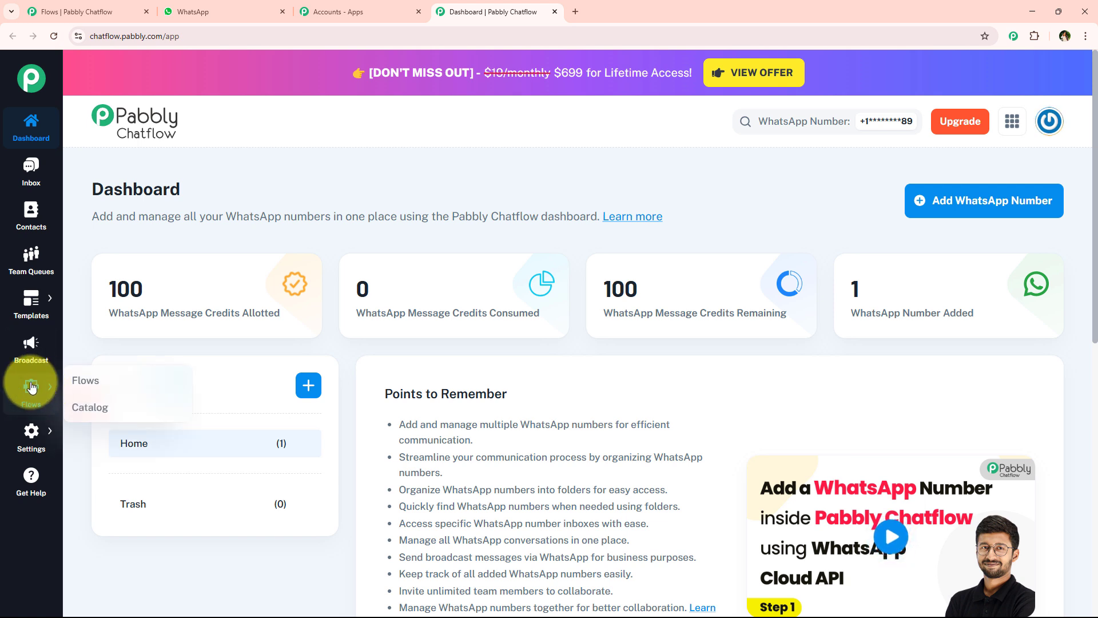
# Open the Flow Builder's list of flows and add a new flow.
pyautogui.click(86, 380)
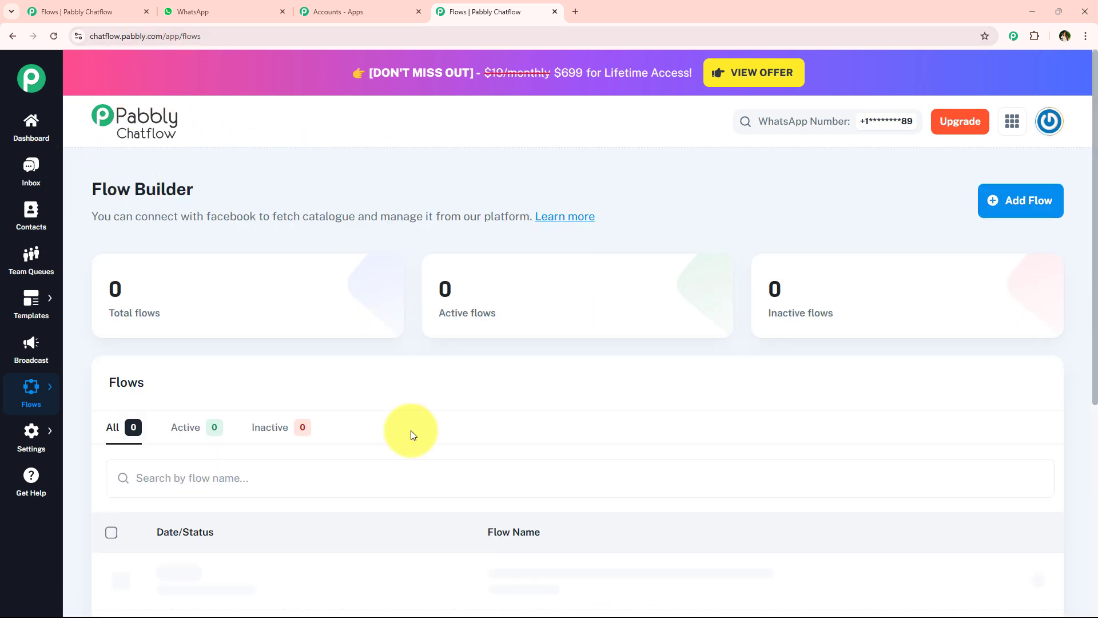
pyautogui.scroll(-1, 629, 343)
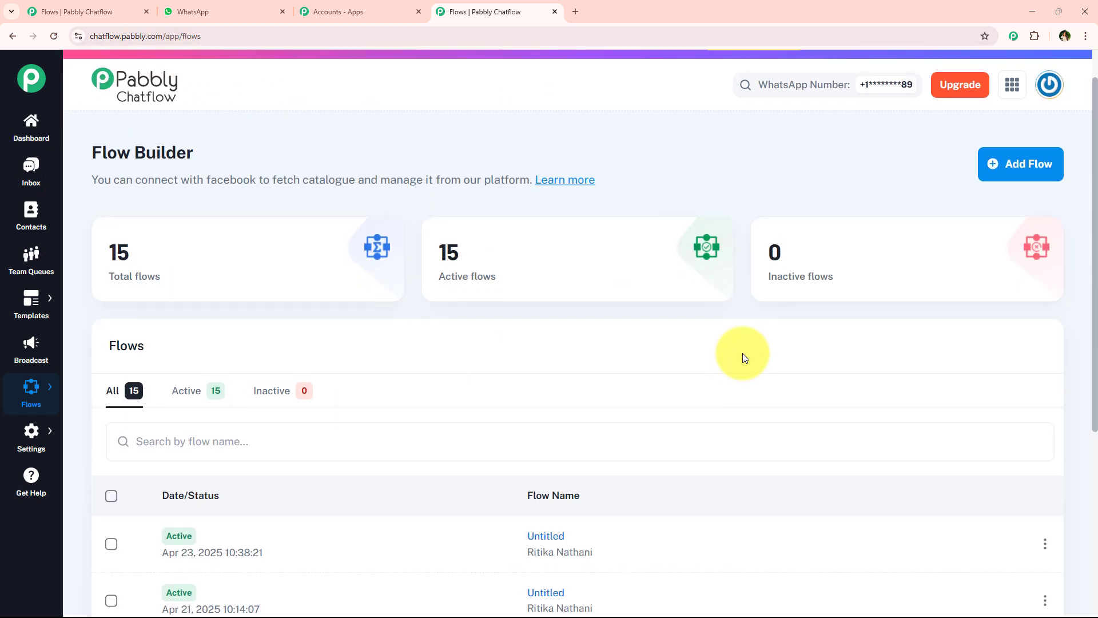
pyautogui.scroll(1, 812, 263)
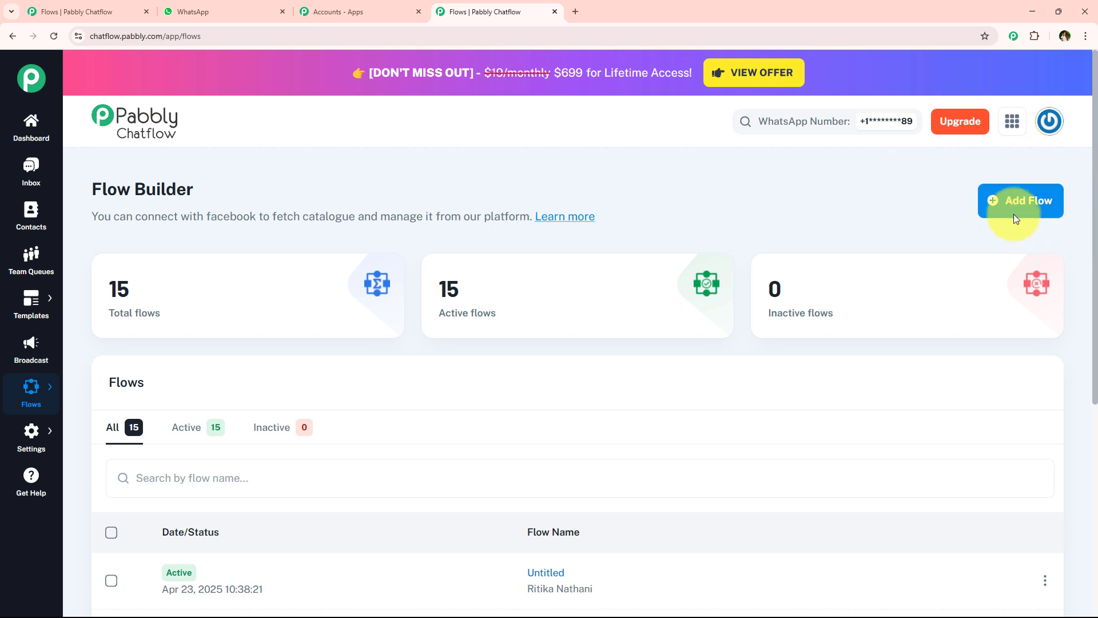
pyautogui.click(1056, 206)
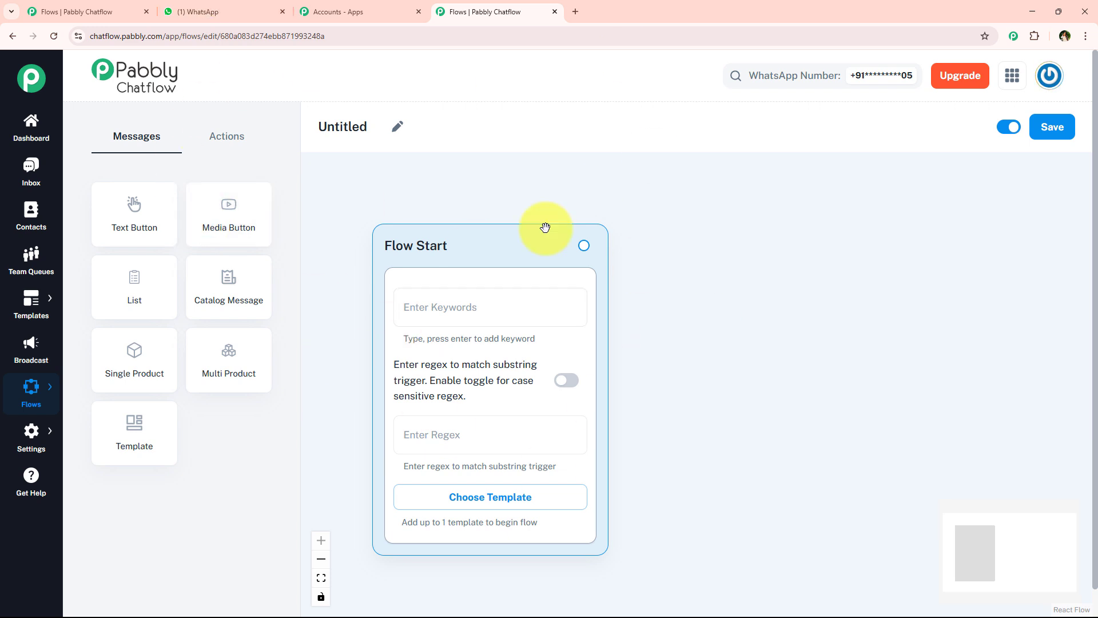
# Rename the untitled flow as Craft Store.
pyautogui.click(398, 126)
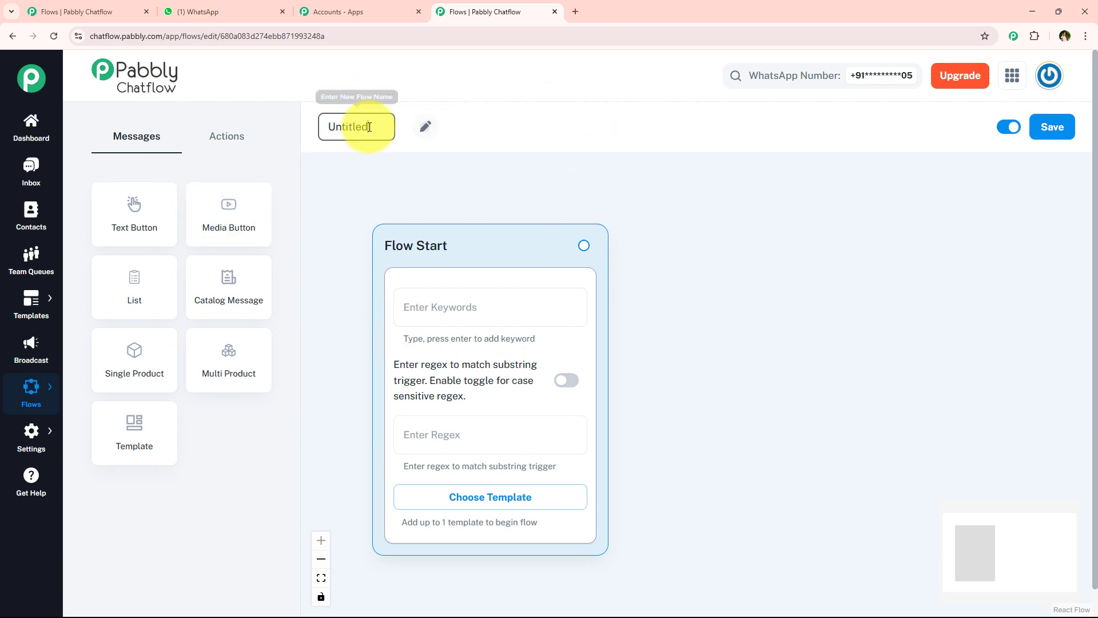
pyautogui.doubleClick(366, 127)
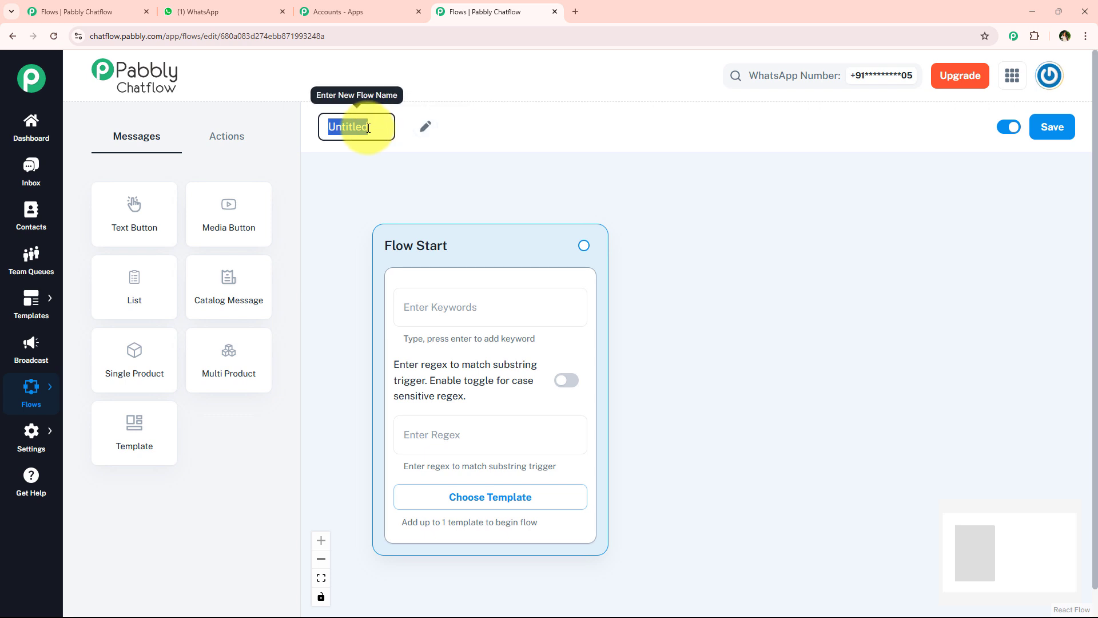
pyautogui.write('Craf')
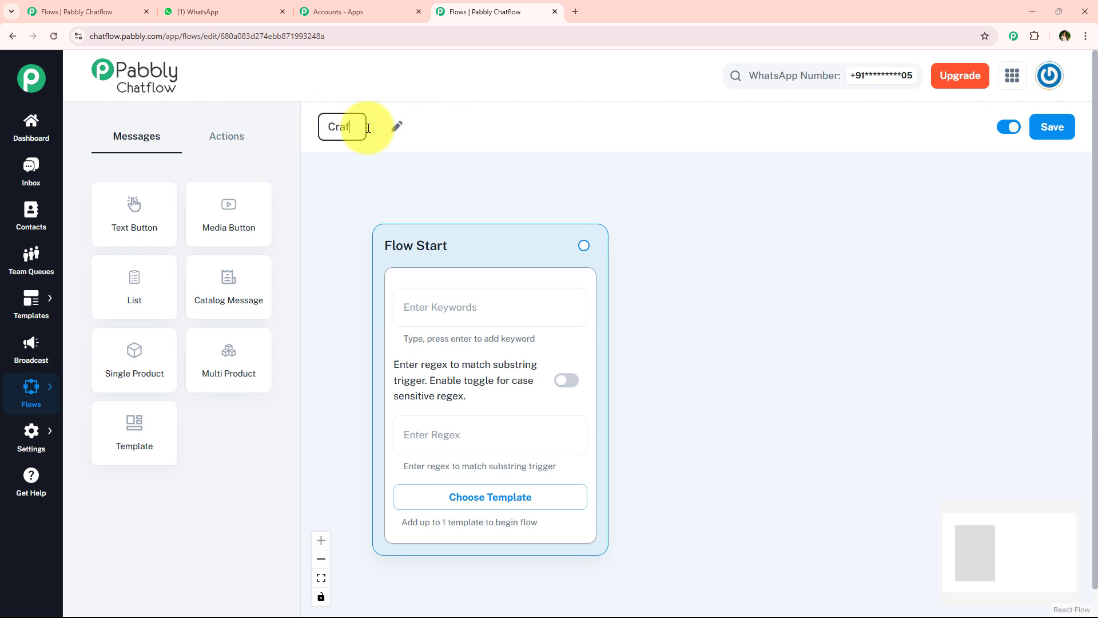
pyautogui.write('t STor')
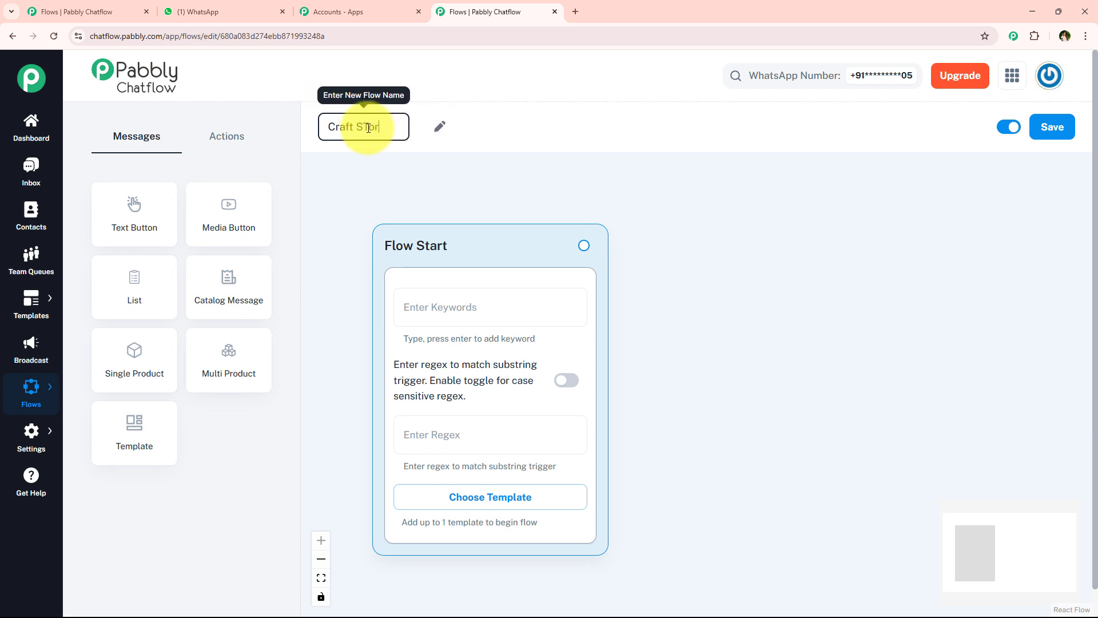
pyautogui.write('e')
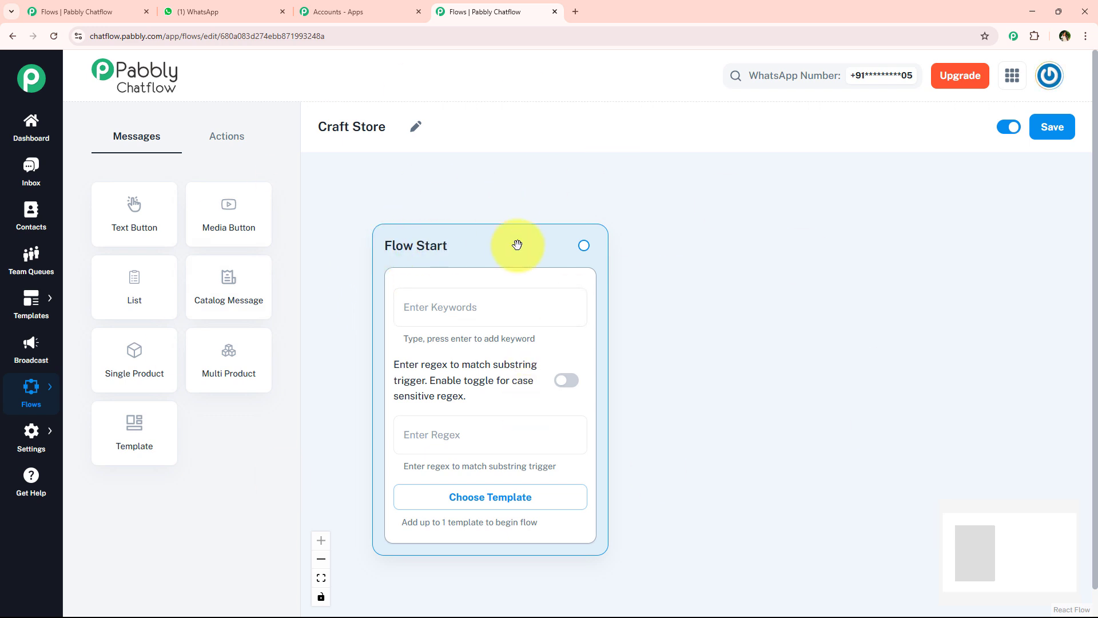
# Look over the Flow Start block's keyword and regex fields and its list of approved templates, without choosing a template.
pyautogui.click(481, 307)
pyautogui.click(451, 431)
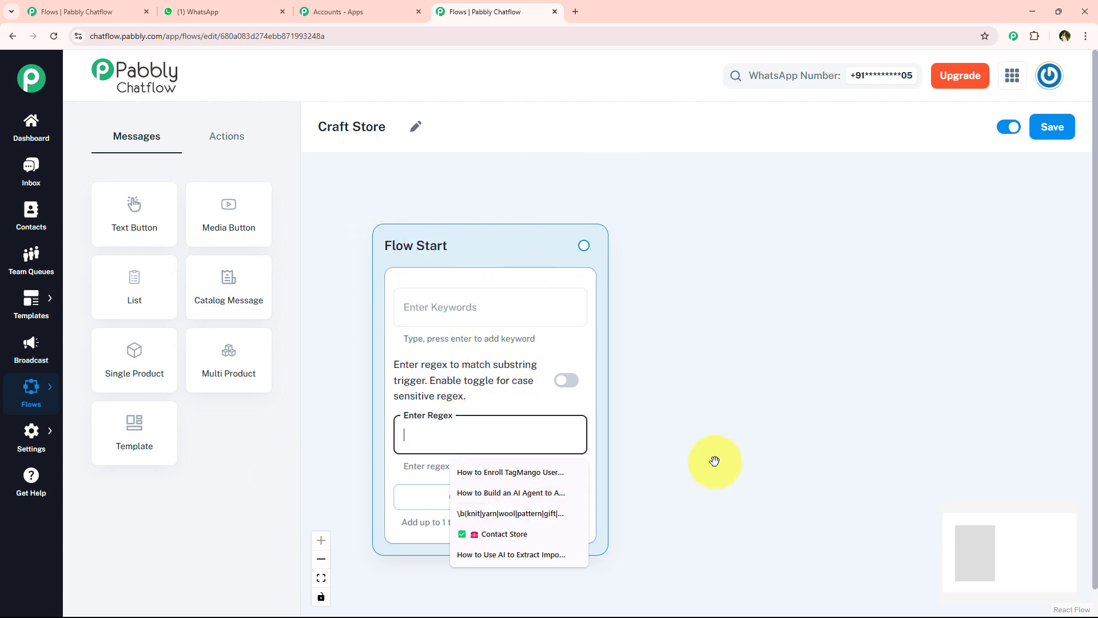
pyautogui.click(714, 461)
pyautogui.click(472, 308)
pyautogui.click(451, 434)
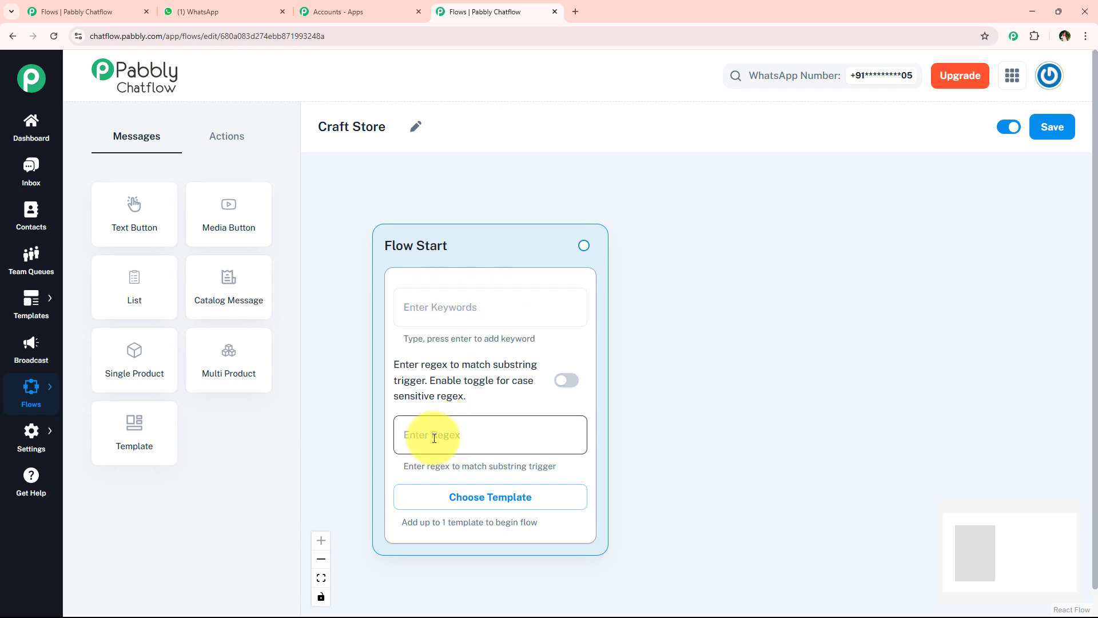
pyautogui.click(478, 497)
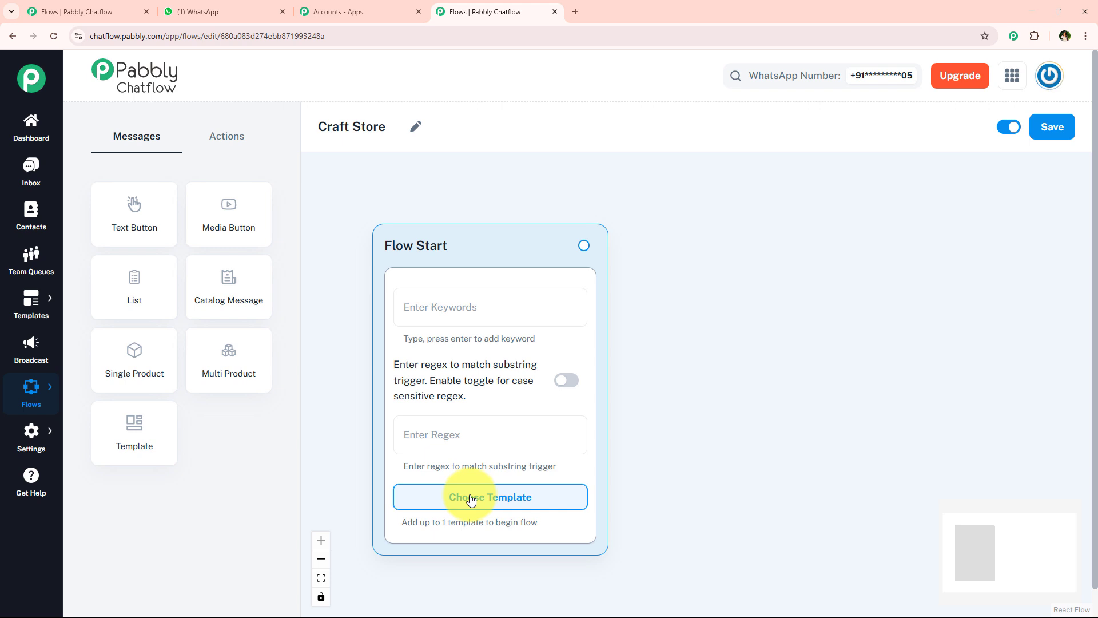
pyautogui.click(471, 498)
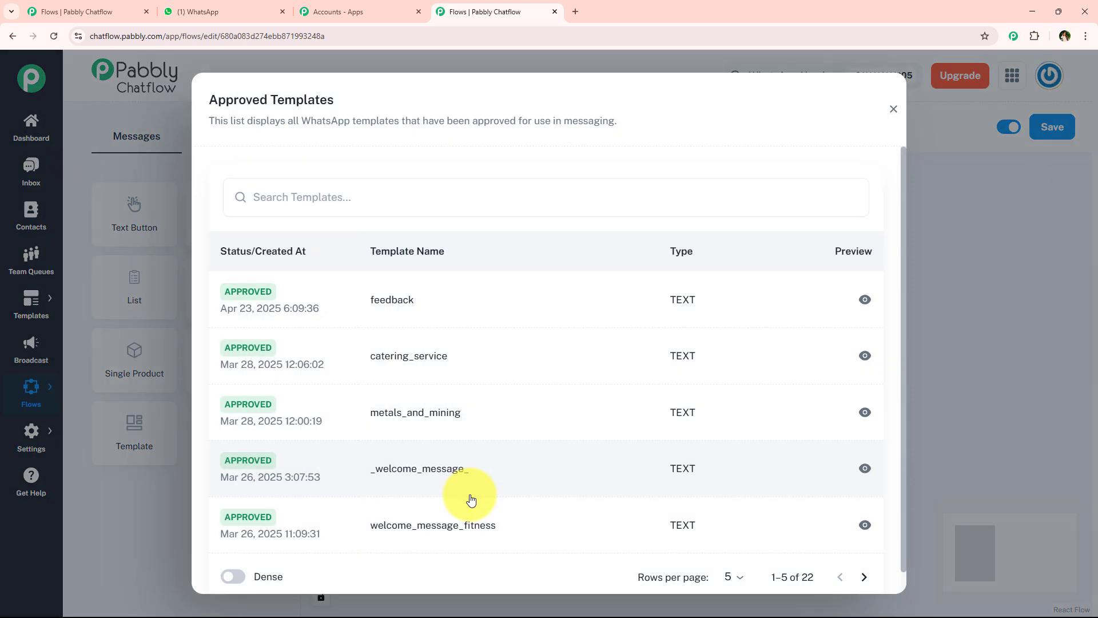
pyautogui.scroll(-1, 529, 326)
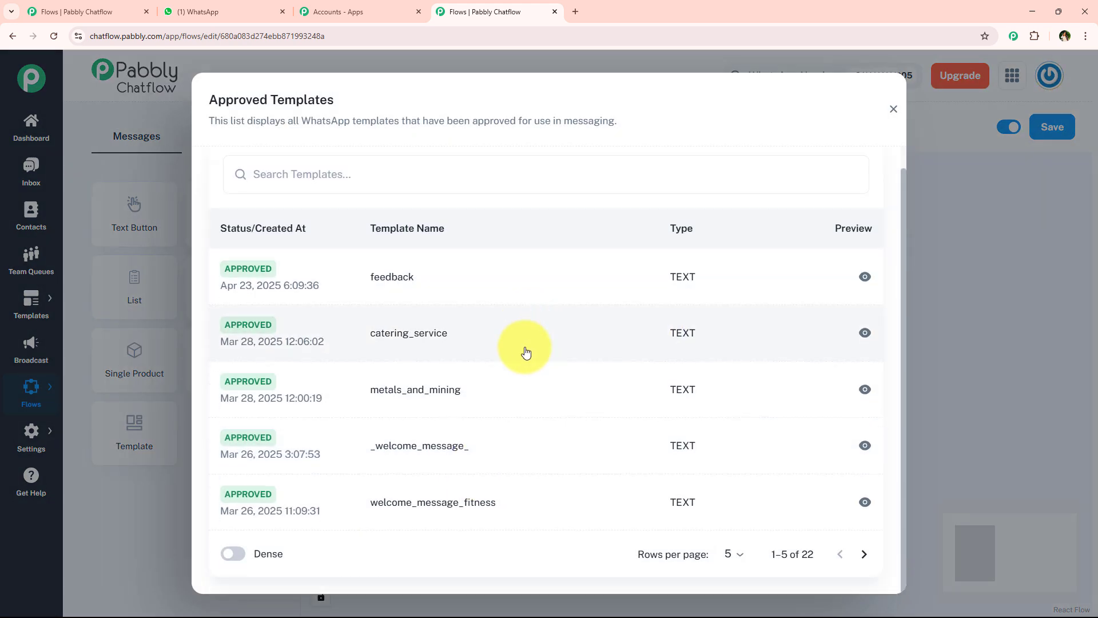
pyautogui.scroll(1, 520, 370)
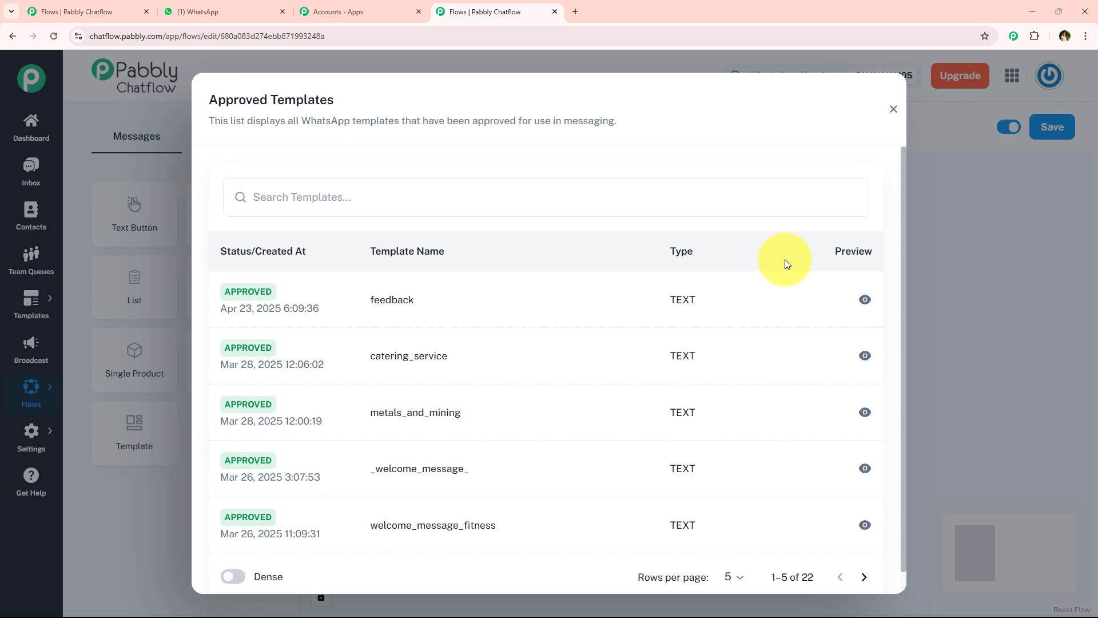
pyautogui.click(894, 109)
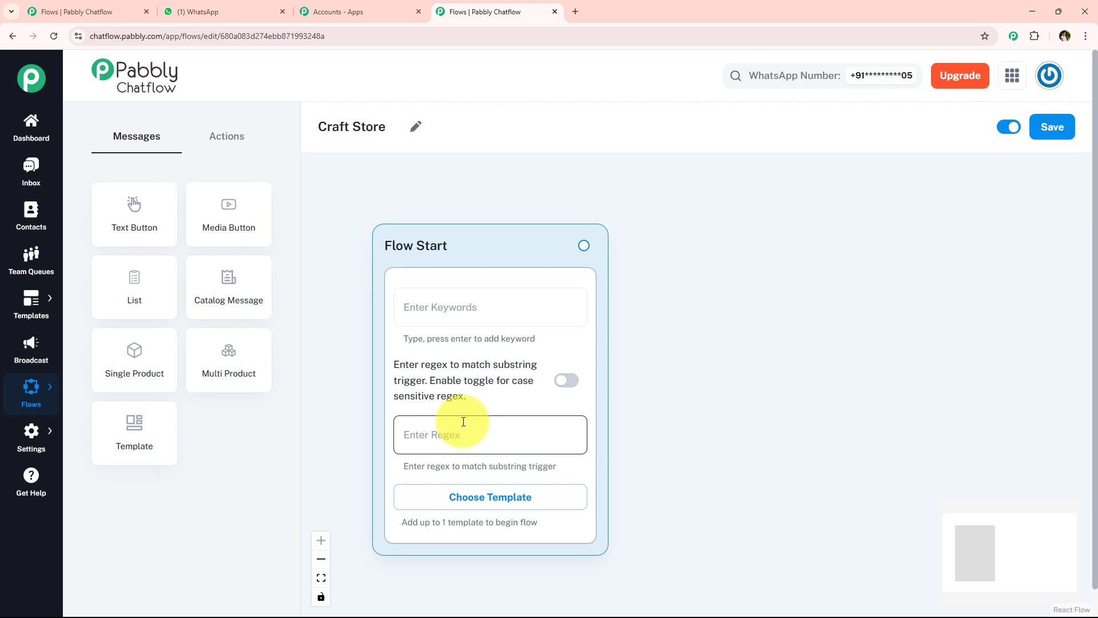
# Add the trigger keywords Hey, Hello, Hi, Craft, Shop and DIY to the Flow Start block.
pyautogui.click(327, 349)
pyautogui.click(506, 322)
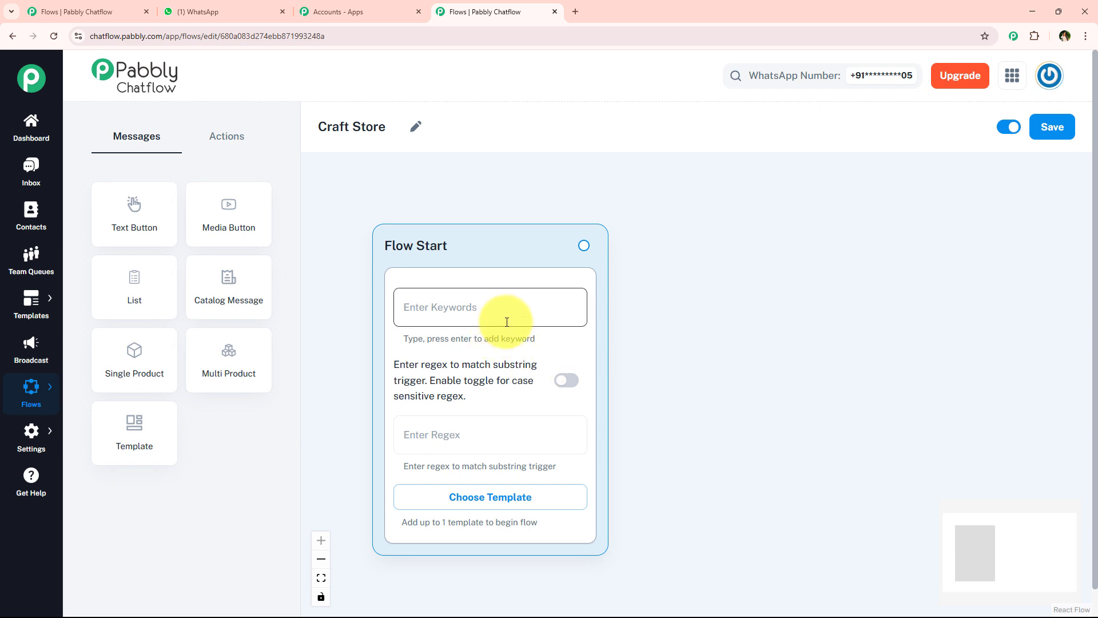
pyautogui.click(510, 309)
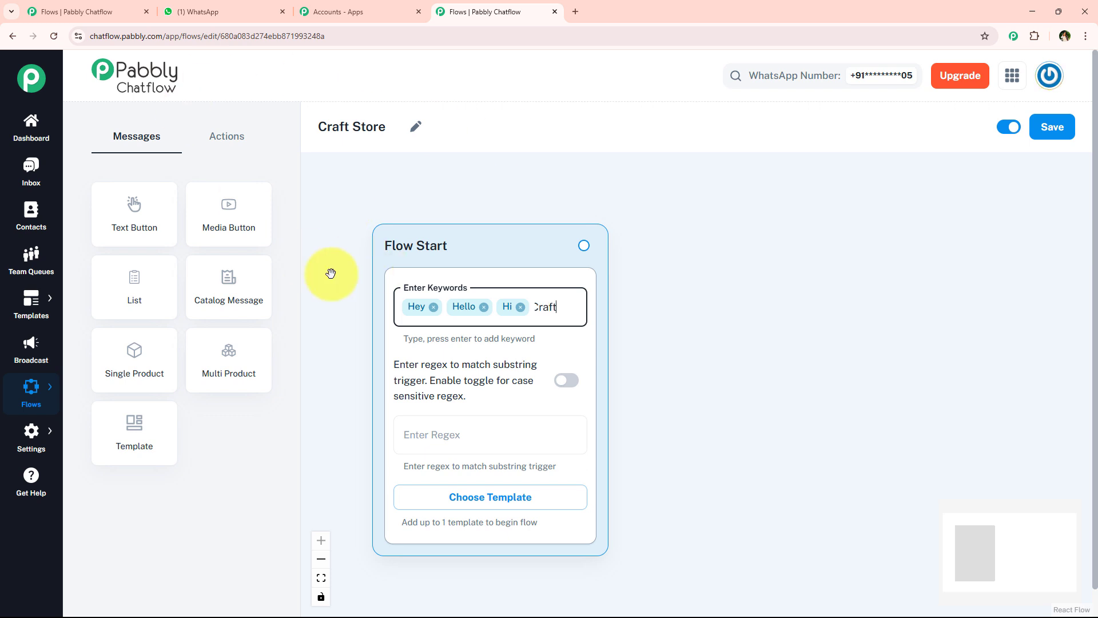
pyautogui.press('Return')
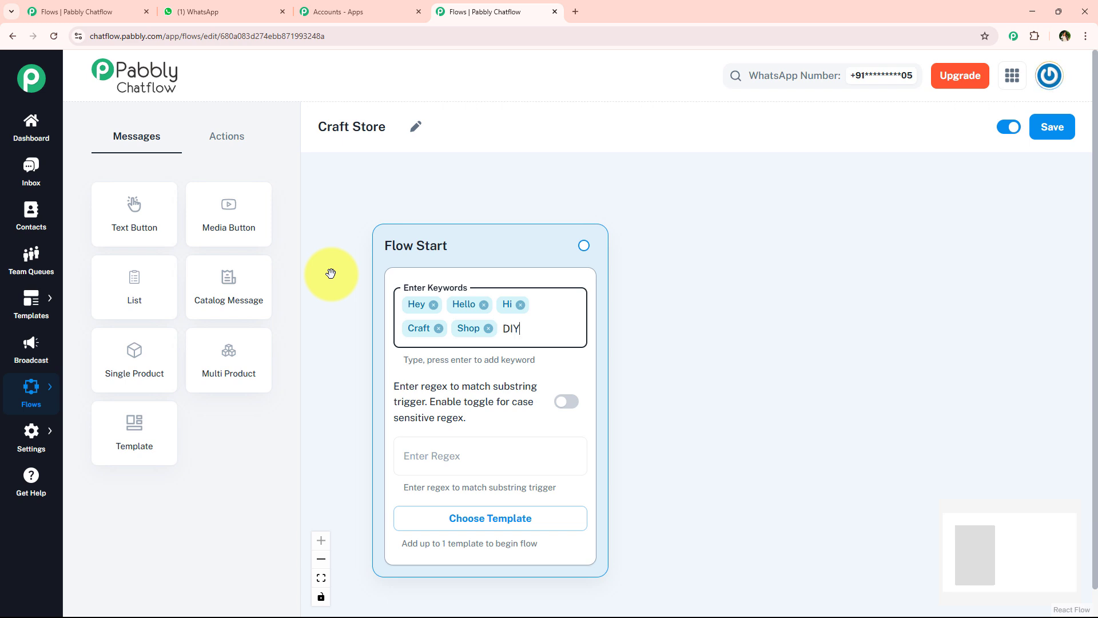
pyautogui.press('Return')
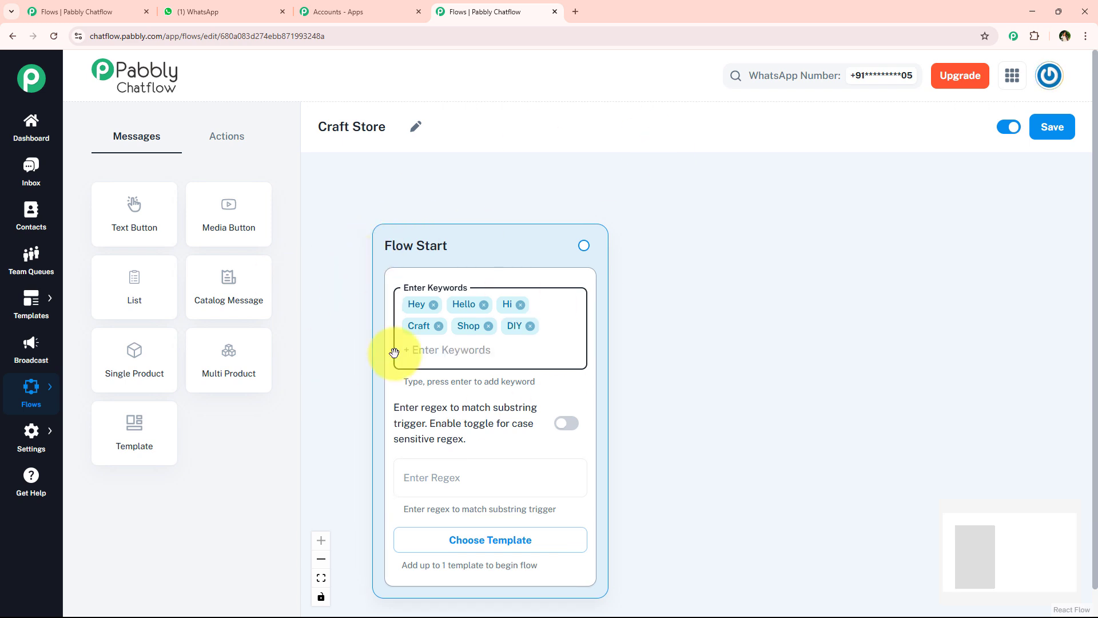
pyautogui.click(631, 365)
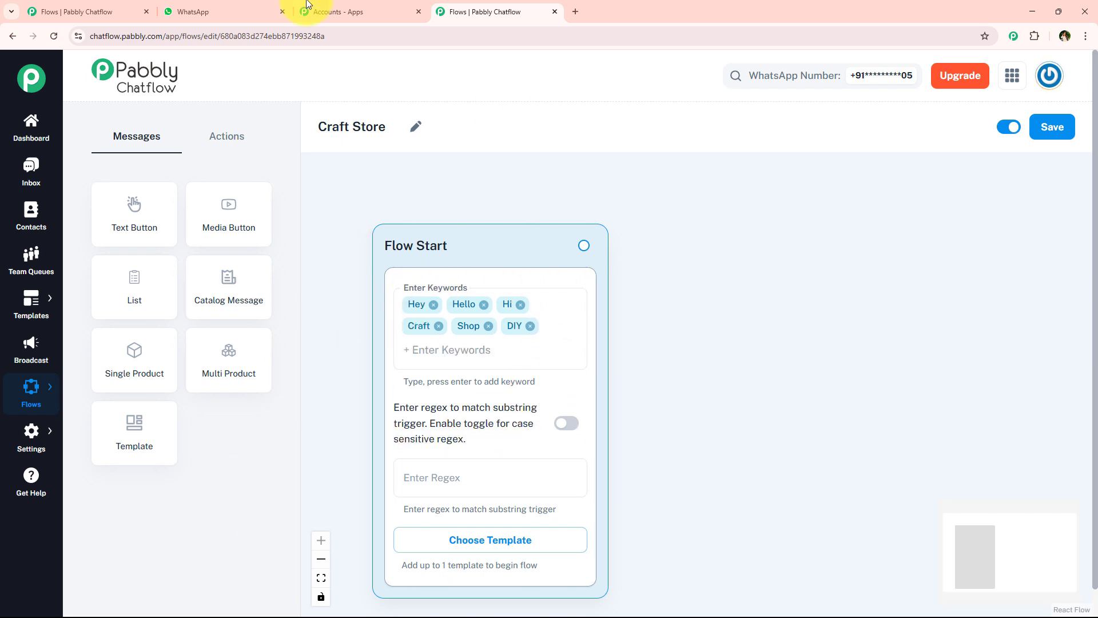
# Switch to the WhatsApp chat with Pabbly ChatFlow and copy the CraftyNest welcome message that asks for the full name.
pyautogui.click(260, 12)
pyautogui.scroll(7, 656, 425)
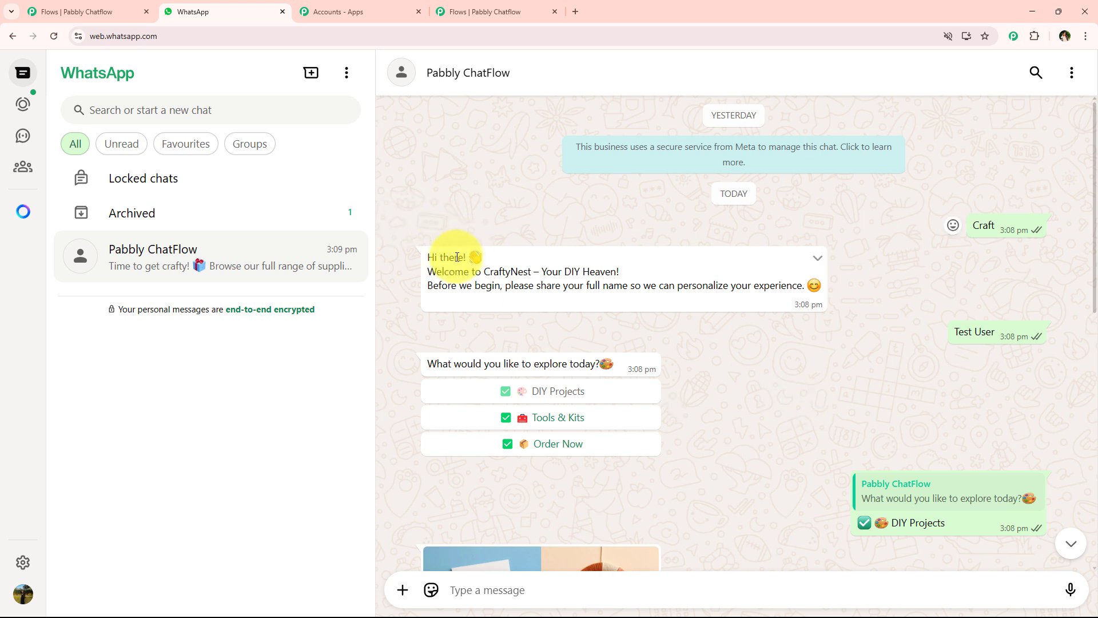
pyautogui.moveTo(427, 256); pyautogui.dragTo(815, 288)
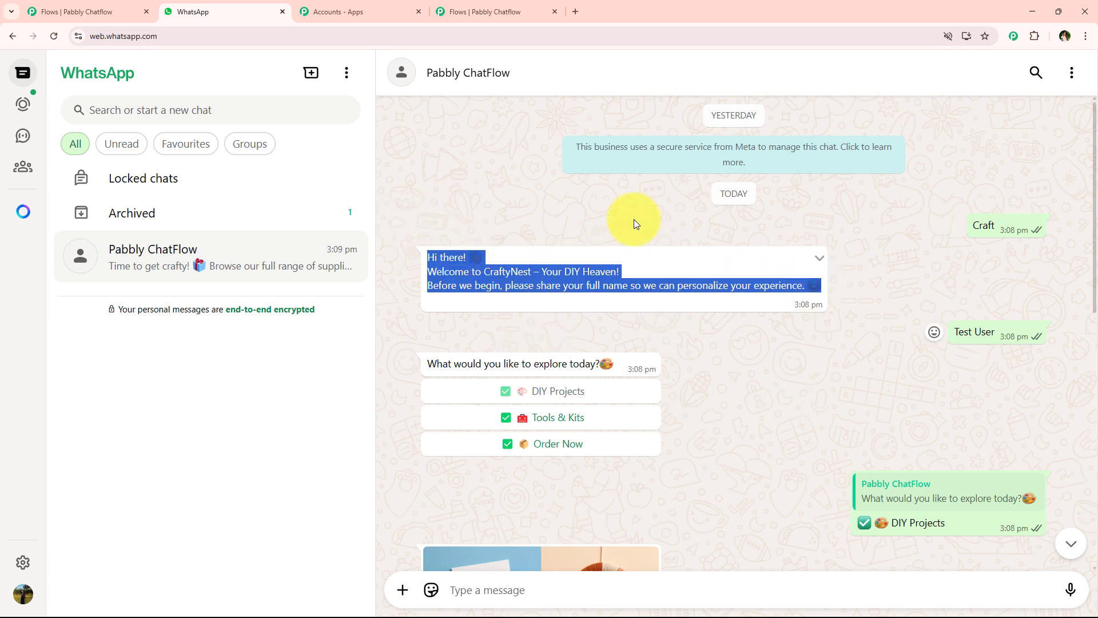
# Return to the Craft Store flow in Pabbly Chatflow, add an Ask Question action and connect Flow Start to it.
pyautogui.click(474, 11)
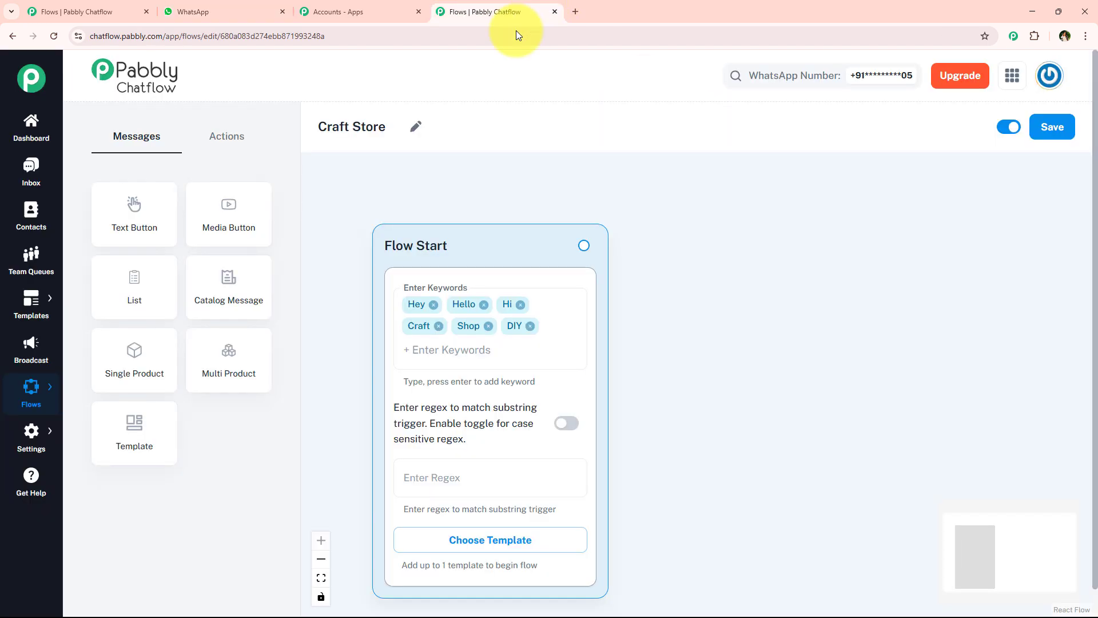
pyautogui.click(230, 140)
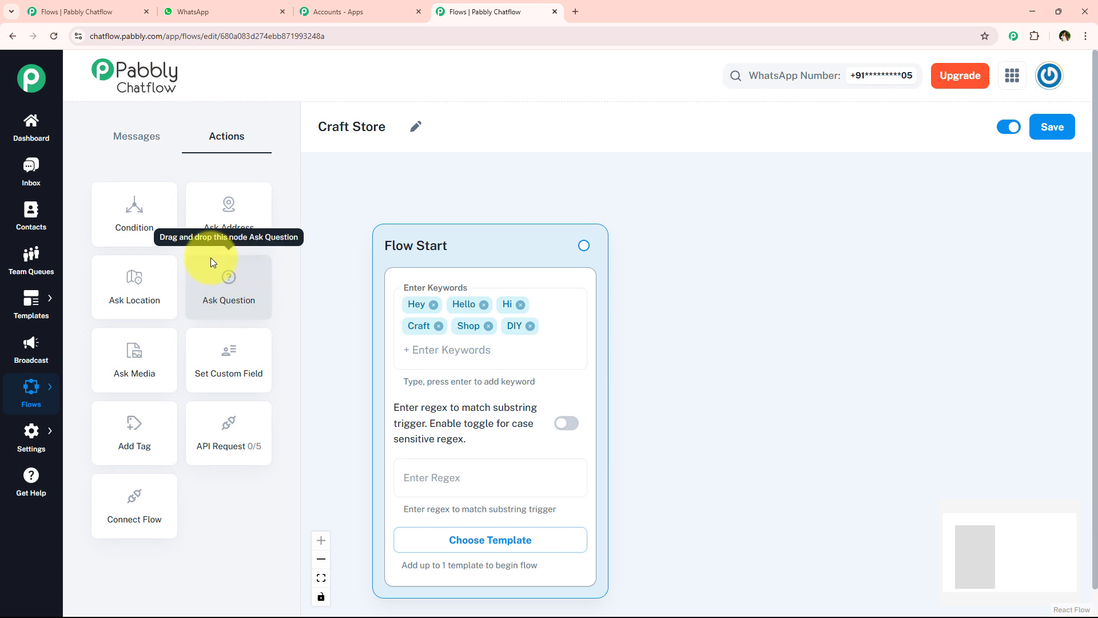
pyautogui.moveTo(238, 281); pyautogui.dragTo(743, 236)
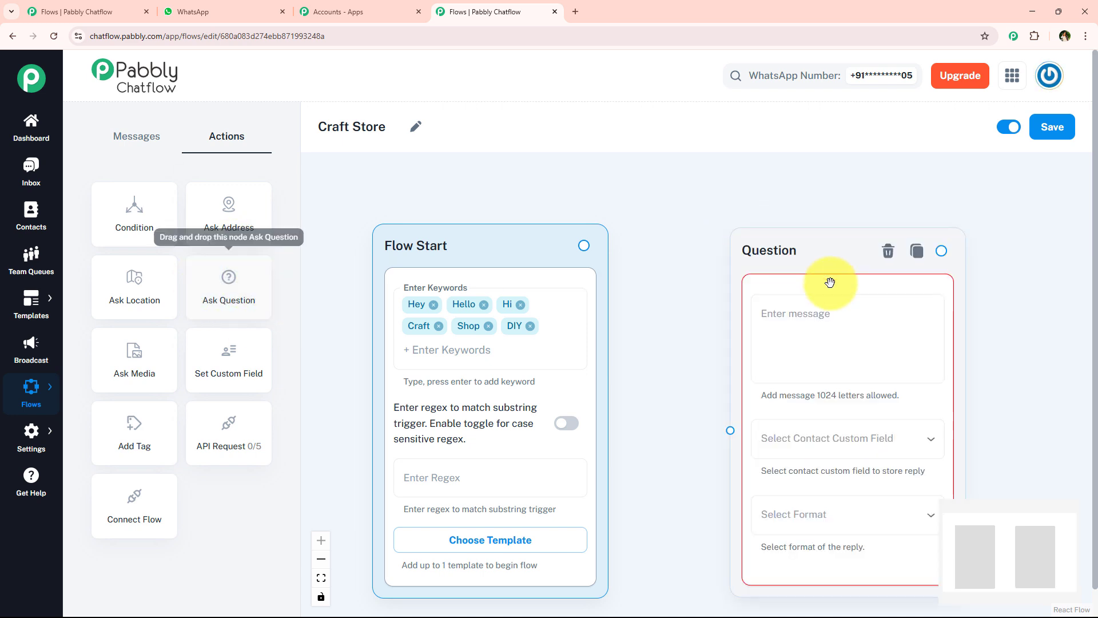
pyautogui.moveTo(1001, 308); pyautogui.dragTo(792, 295)
pyautogui.moveTo(375, 232); pyautogui.dragTo(521, 417)
pyautogui.moveTo(819, 375); pyautogui.dragTo(620, 380)
# Paste the copied welcome message into the Question block as its message.
pyautogui.click(406, 291)
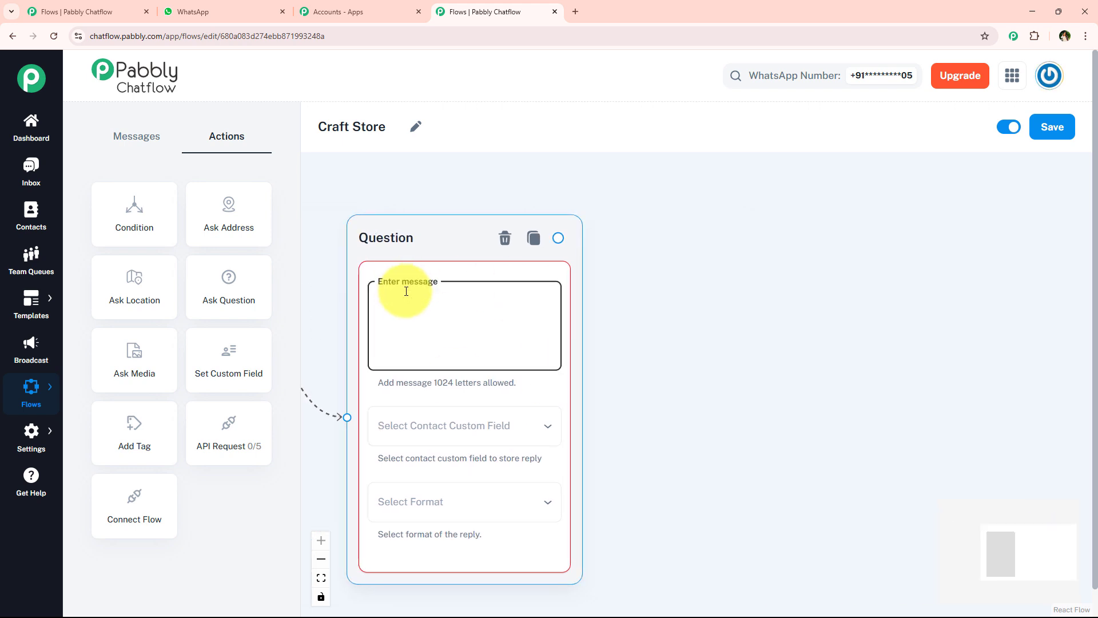
pyautogui.hotkey('ctrl', 'v')
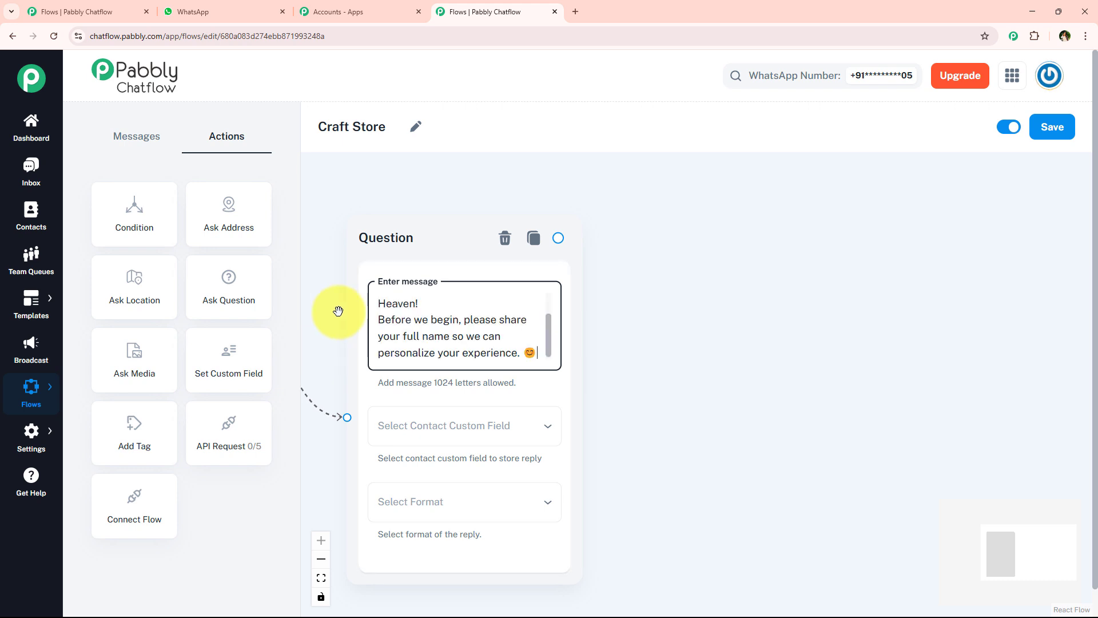
pyautogui.moveTo(553, 337)
pyautogui.mouseDown()
pyautogui.moveTo(555, 300)
pyautogui.moveTo(556, 355)
pyautogui.mouseUp()
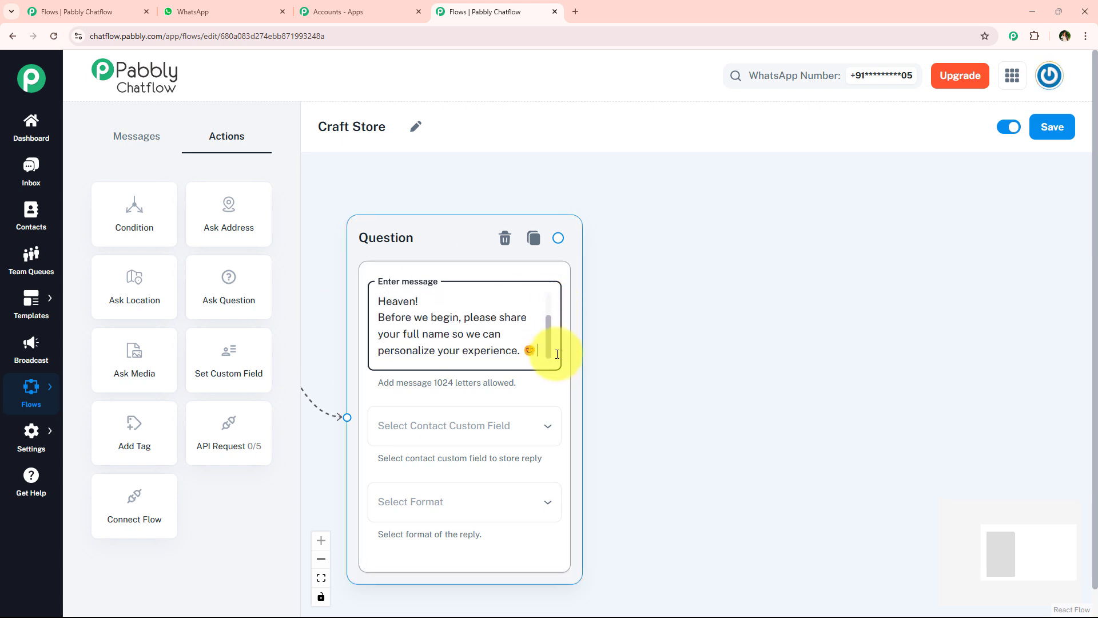
# Look through the contact custom fields available for storing the question's reply, without selecting one.
pyautogui.click(495, 418)
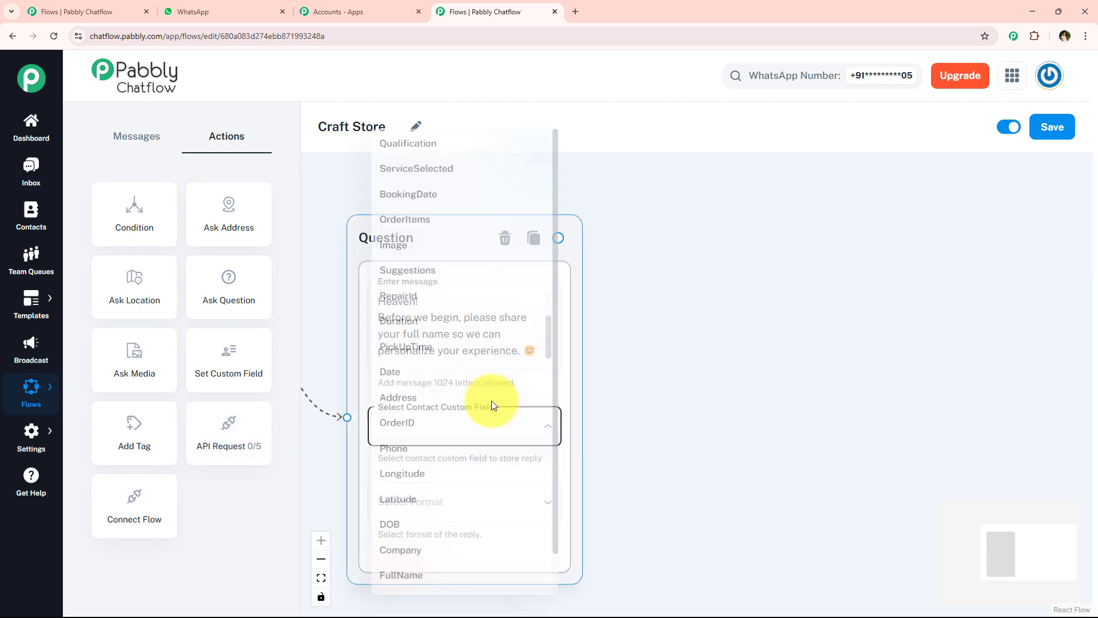
pyautogui.scroll(-1, 475, 355)
pyautogui.scroll(1, 473, 374)
pyautogui.scroll(-1, 486, 315)
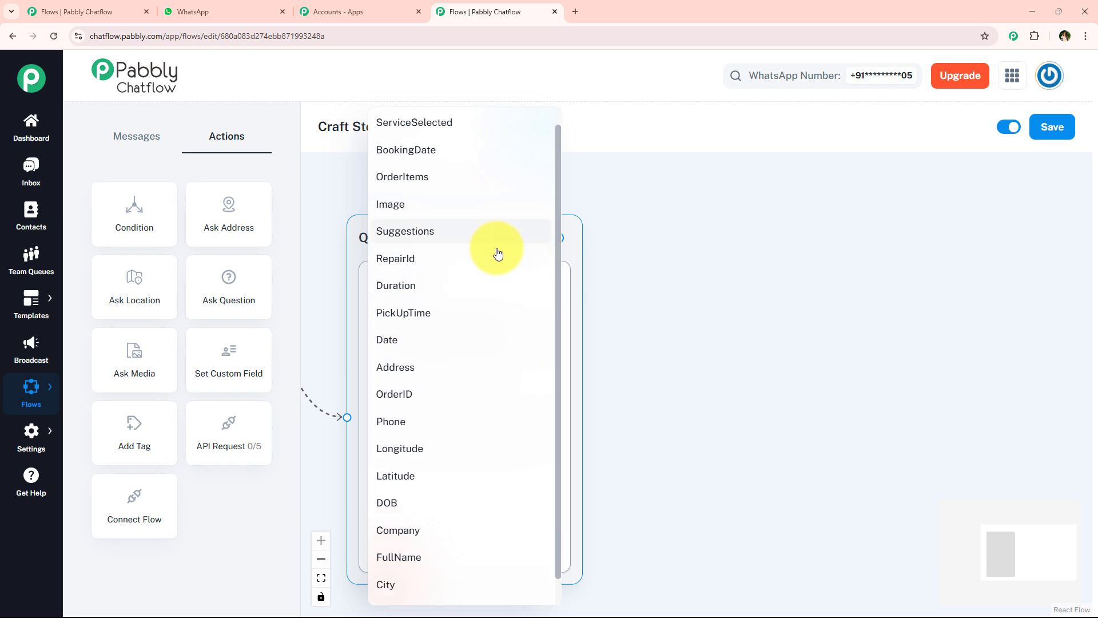
pyautogui.scroll(-1, 498, 254)
pyautogui.click(654, 324)
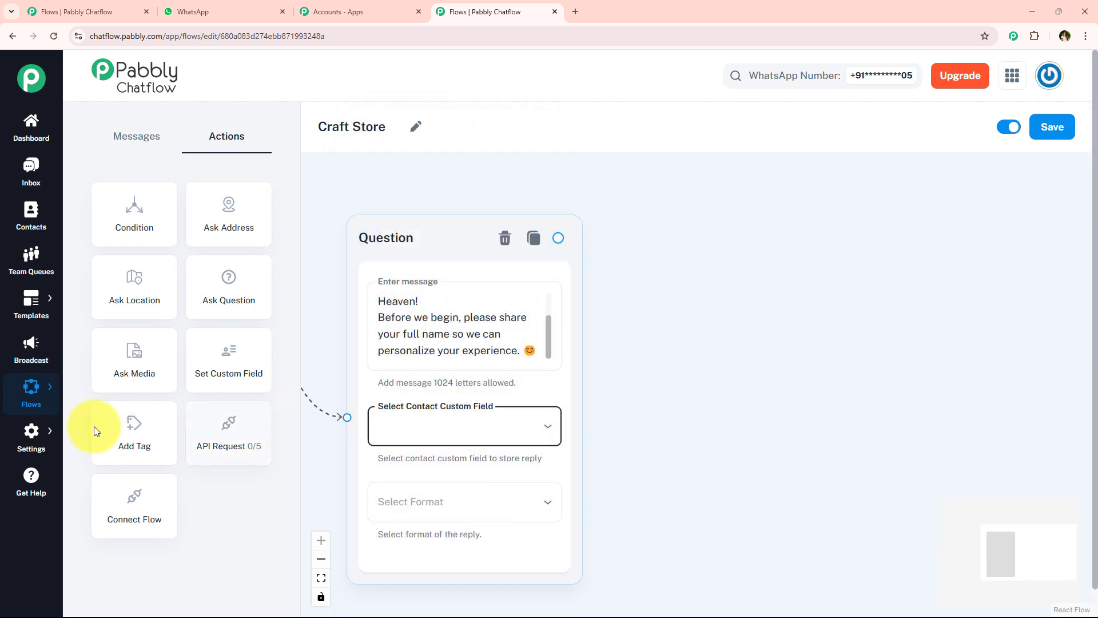
pyautogui.click(35, 429)
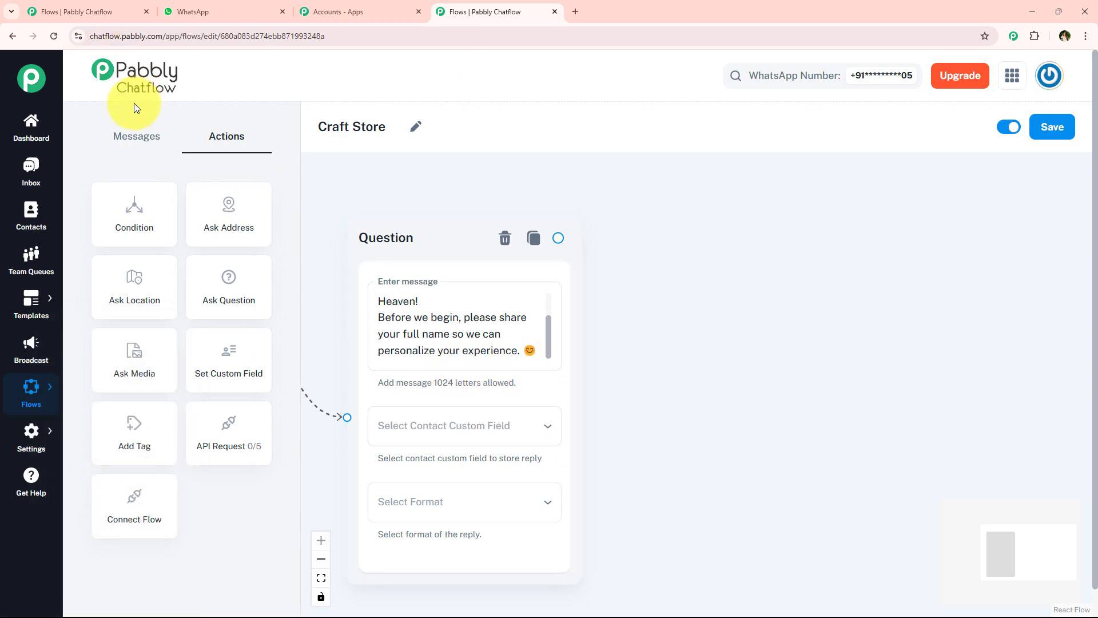
# Store the question's reply in the FullName contact custom field and set the reply format to Text.
pyautogui.click(540, 429)
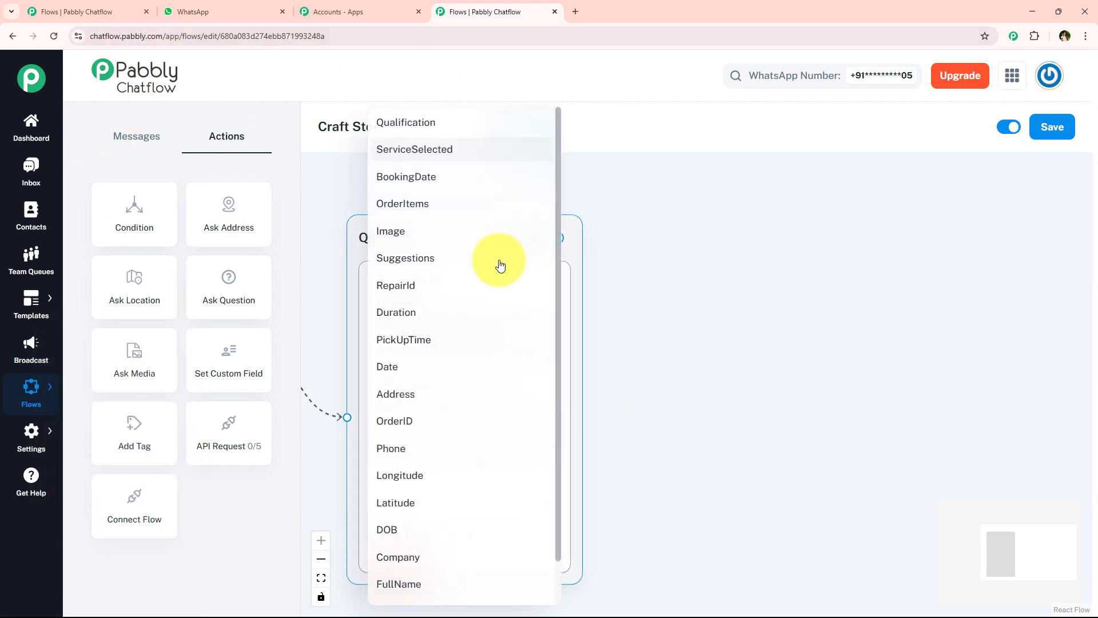
pyautogui.scroll(-1, 499, 265)
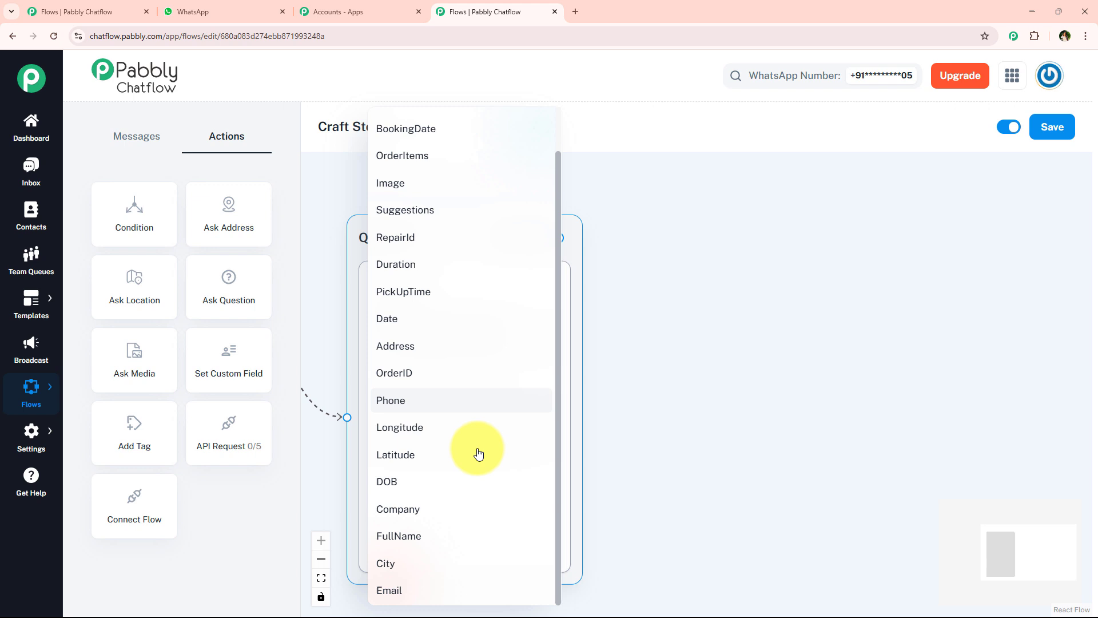
pyautogui.click(419, 541)
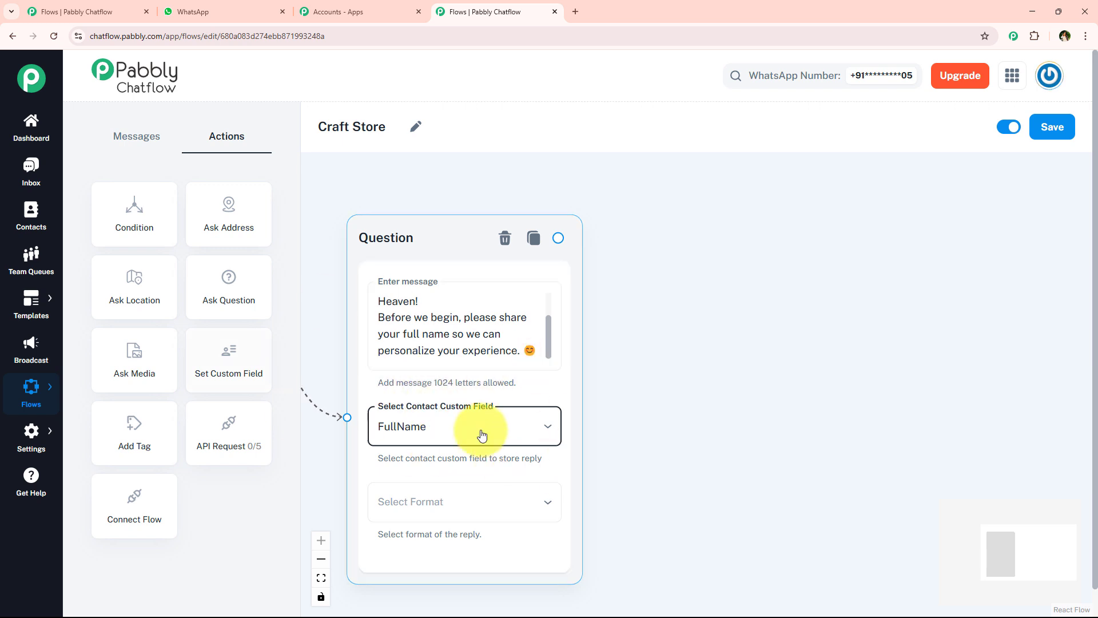
pyautogui.moveTo(661, 490); pyautogui.dragTo(662, 412)
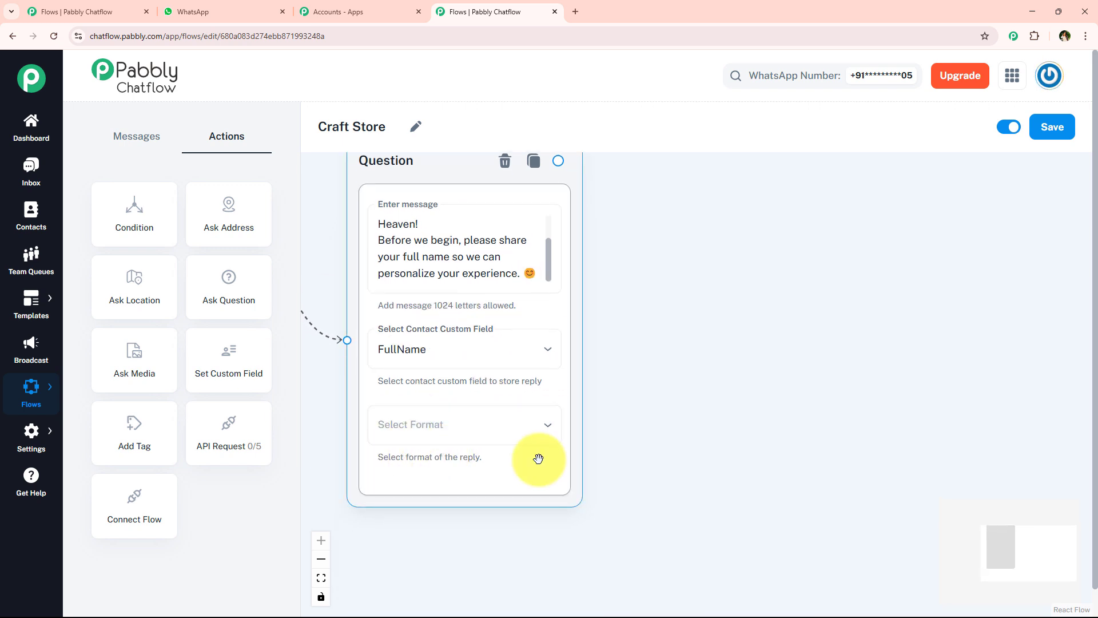
pyautogui.click(466, 430)
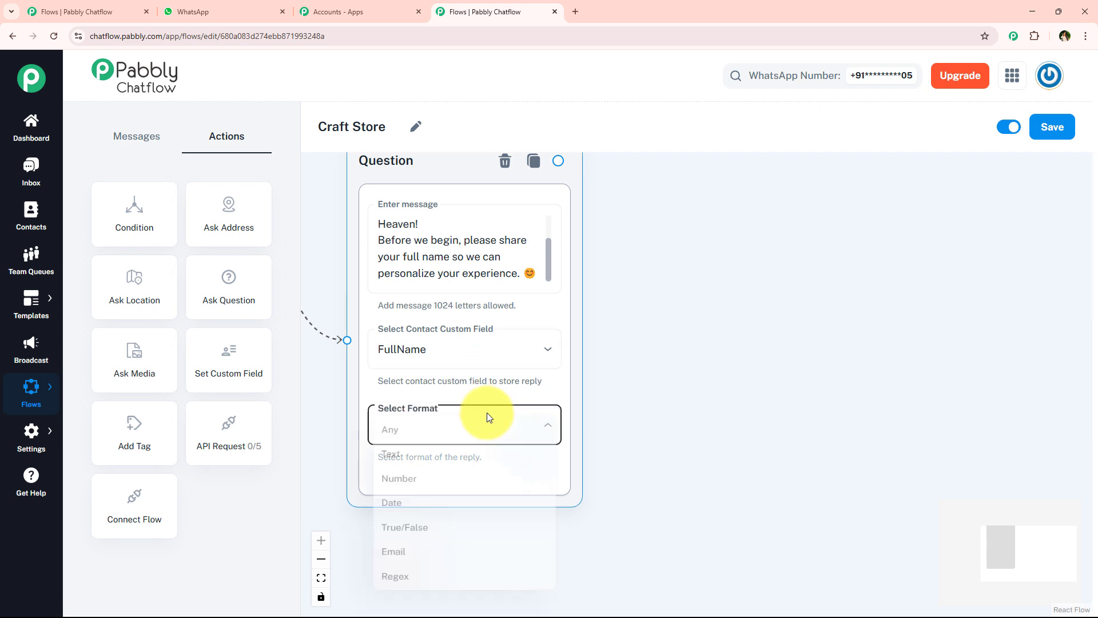
pyautogui.click(439, 455)
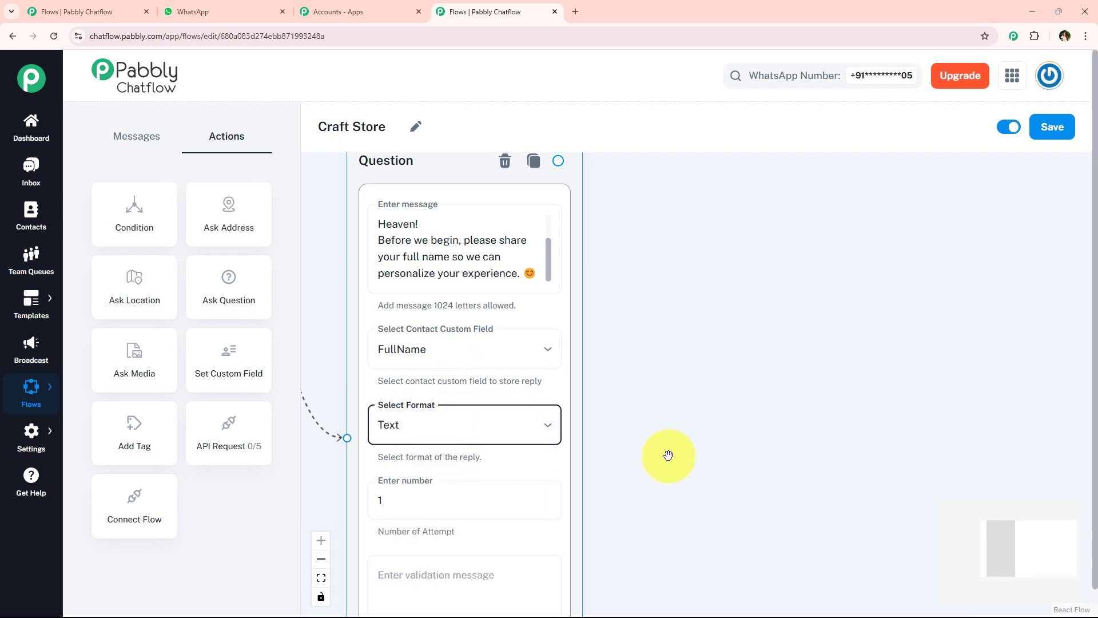
# Try 5 as the Question block's number of attempts and restore it to 1.
pyautogui.click(694, 444)
pyautogui.scroll(-2, 669, 409)
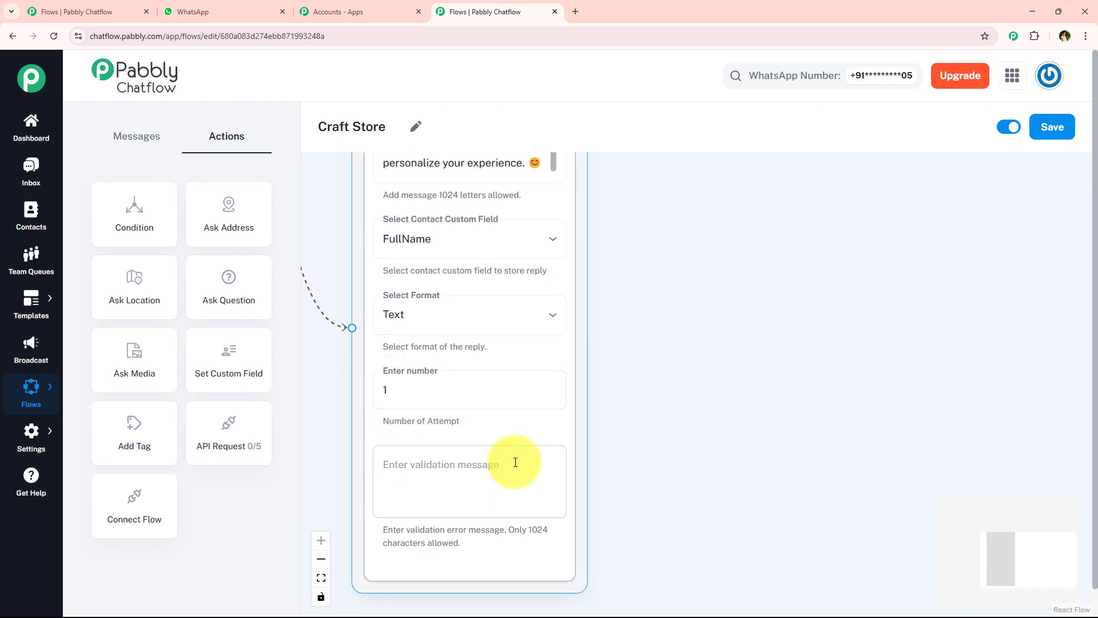
pyautogui.click(463, 401)
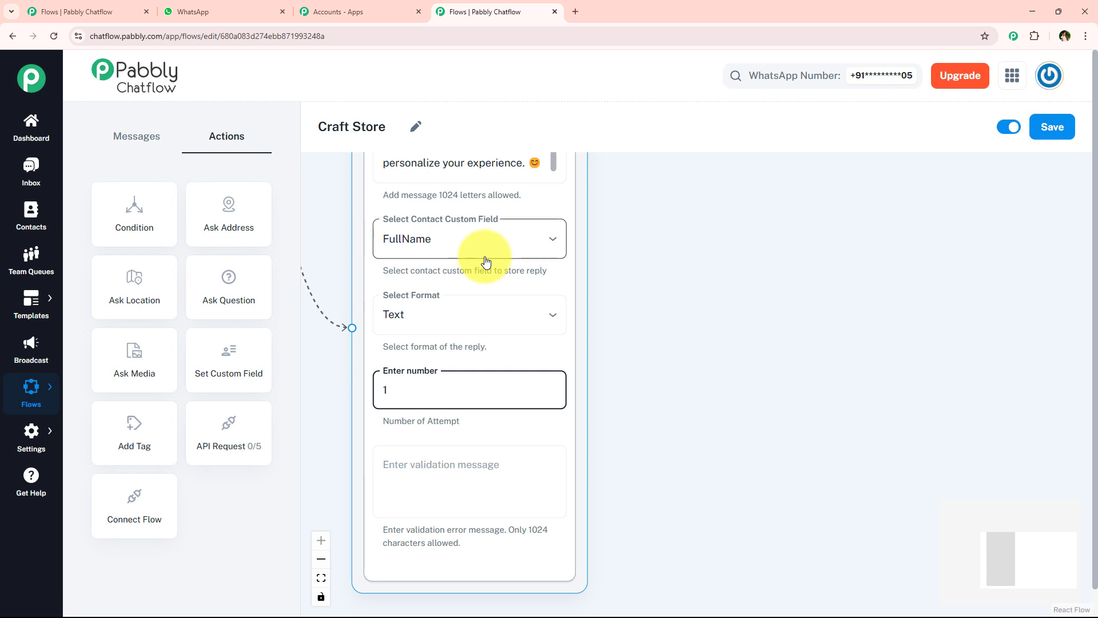
pyautogui.press('BackSpace')
pyautogui.write('5')
pyautogui.press('BackSpace')
pyautogui.write('1')
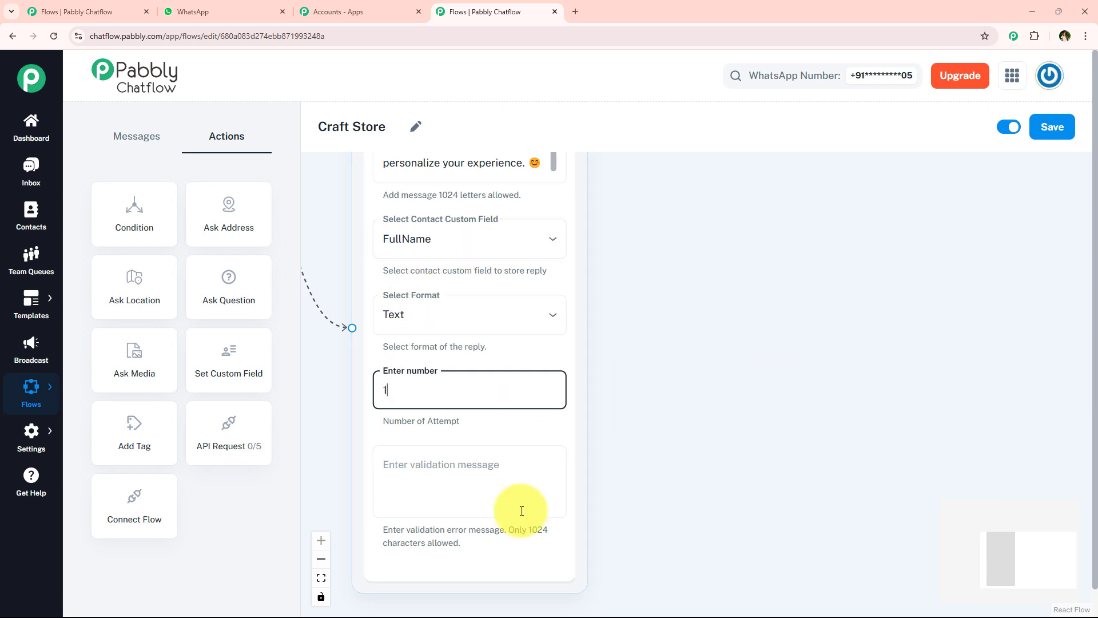
# Try a sample validation error message in the Question block and clear it again.
pyautogui.click(515, 492)
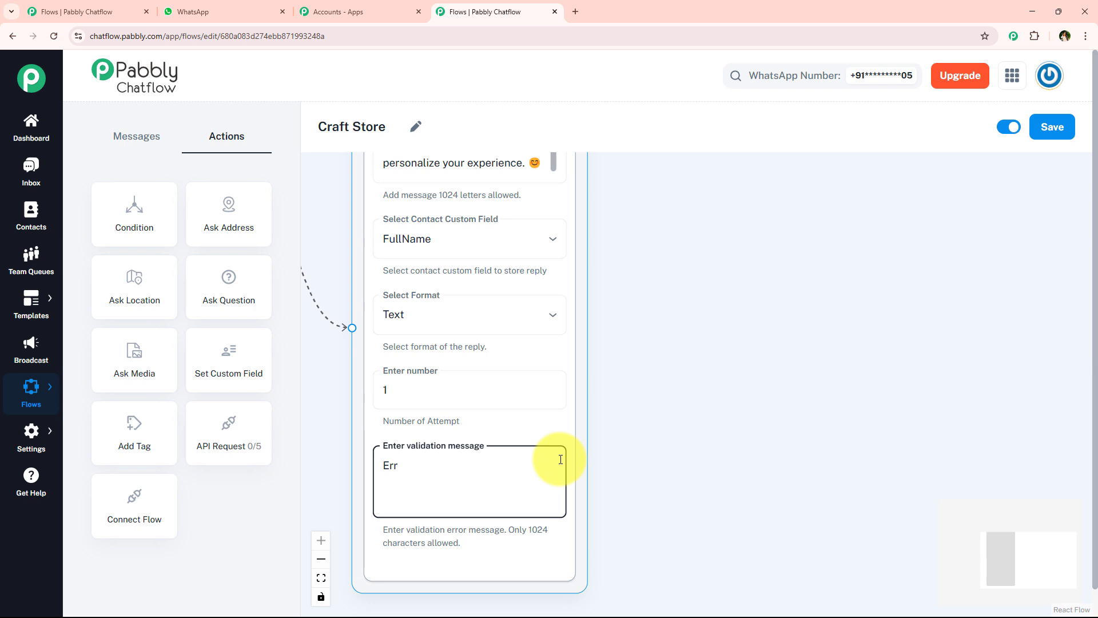
pyautogui.press('BackSpace')
pyautogui.press('BackSpace')
pyautogui.press('BackSpace')
pyautogui.press('BackSpace')
pyautogui.press('BackSpace')
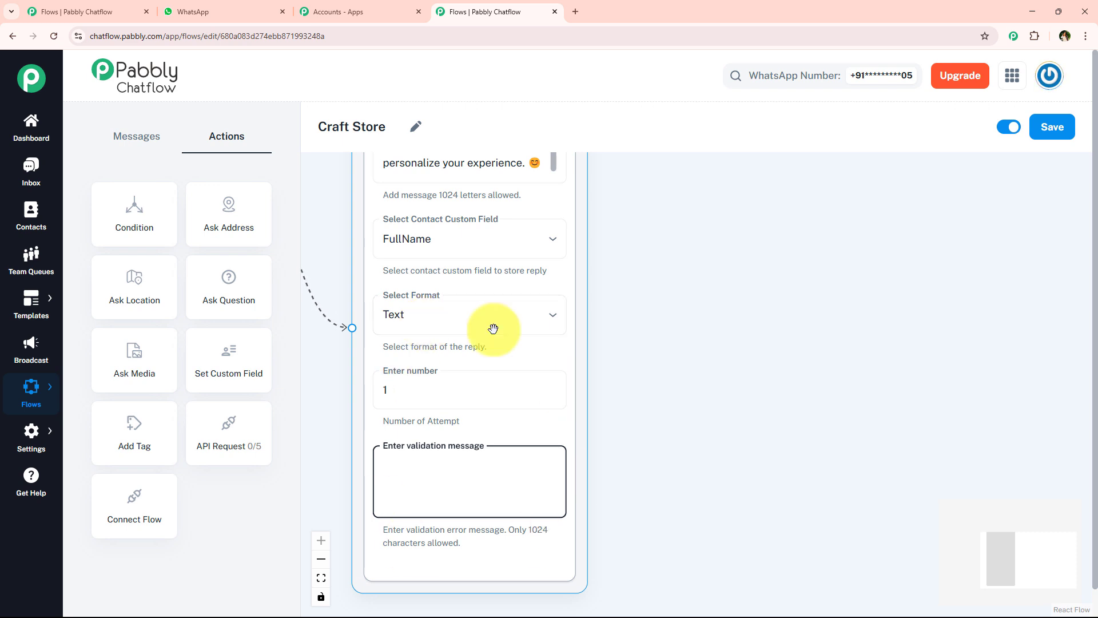
pyautogui.click(737, 223)
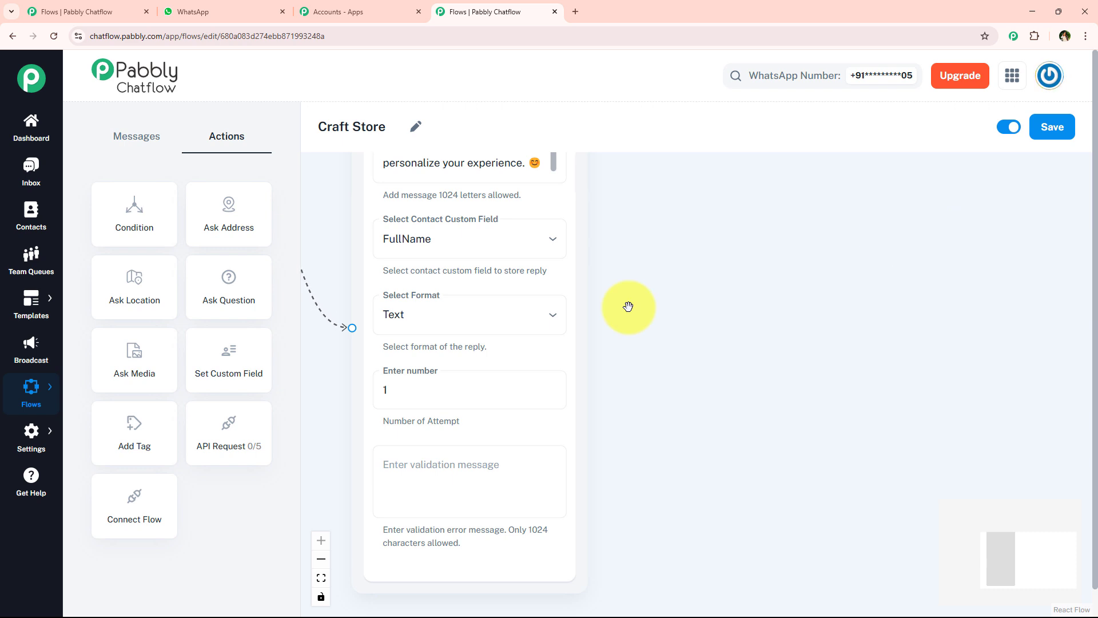
pyautogui.click(481, 460)
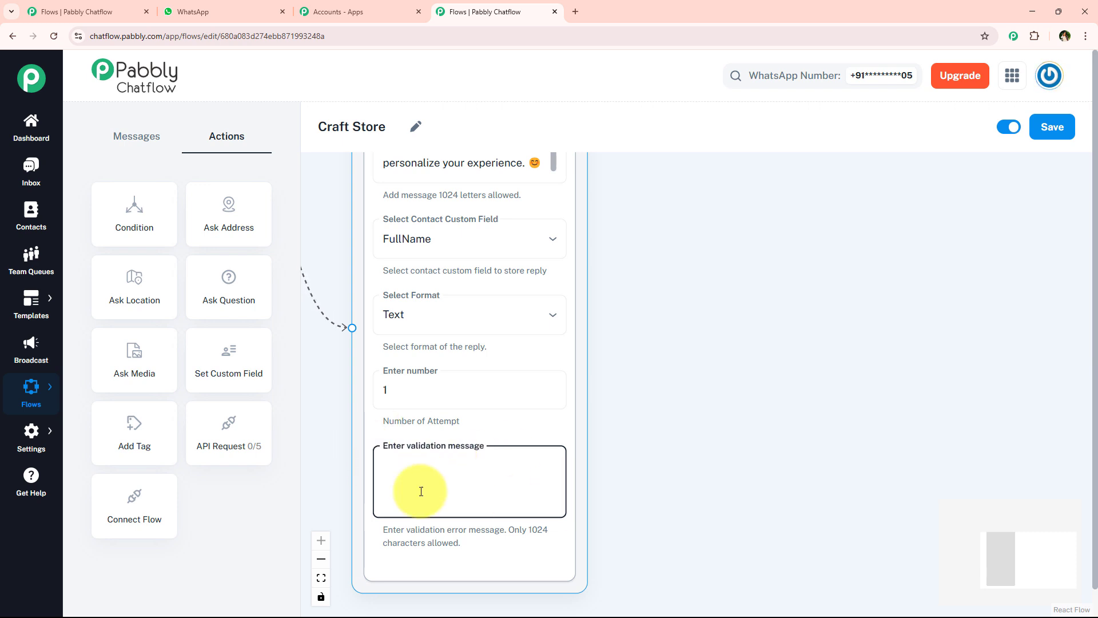
pyautogui.click(422, 387)
pyautogui.click(623, 368)
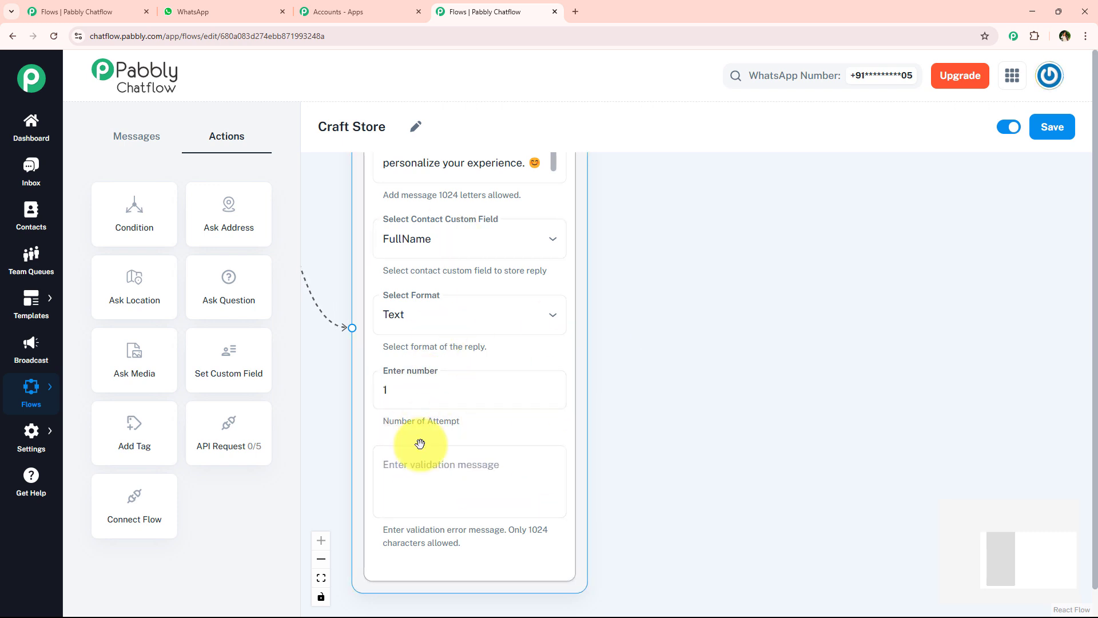
# Switch to WhatsApp and copy the sample chat's message "What would you like to explore today?🎨".
pyautogui.scroll(-3, 596, 321)
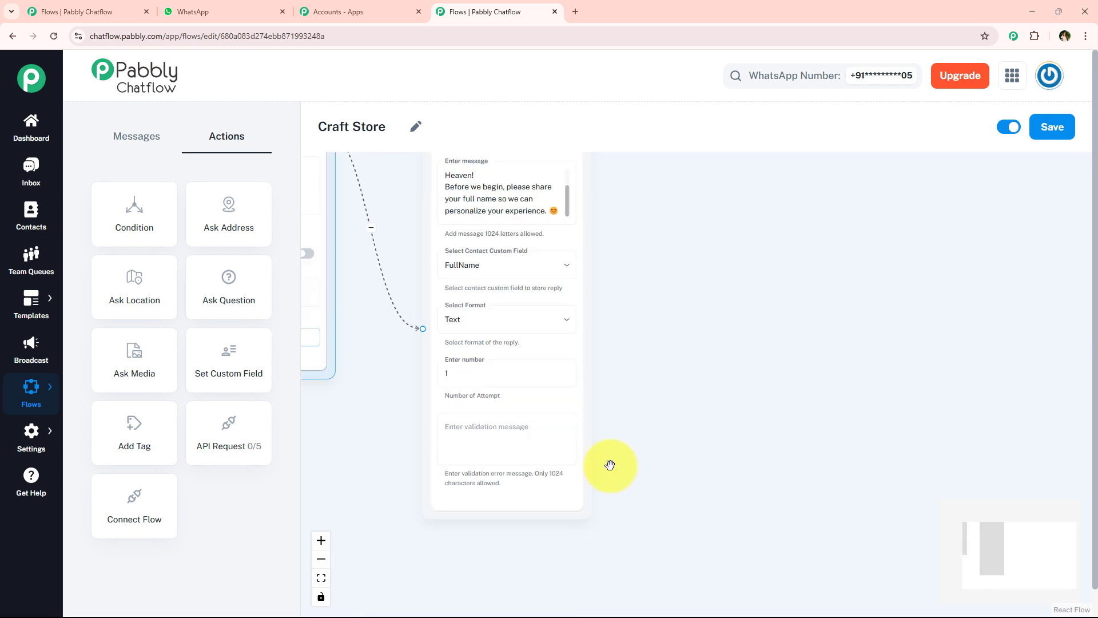
pyautogui.moveTo(647, 384); pyautogui.dragTo(618, 380)
pyautogui.click(202, 6)
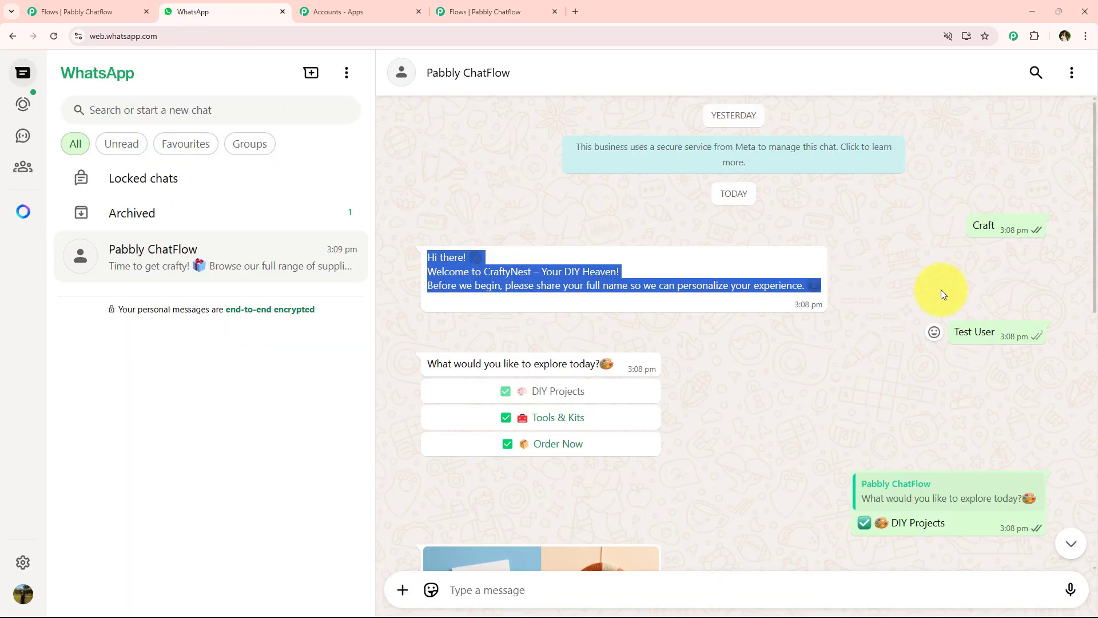
pyautogui.click(692, 374)
pyautogui.moveTo(427, 364); pyautogui.dragTo(610, 364)
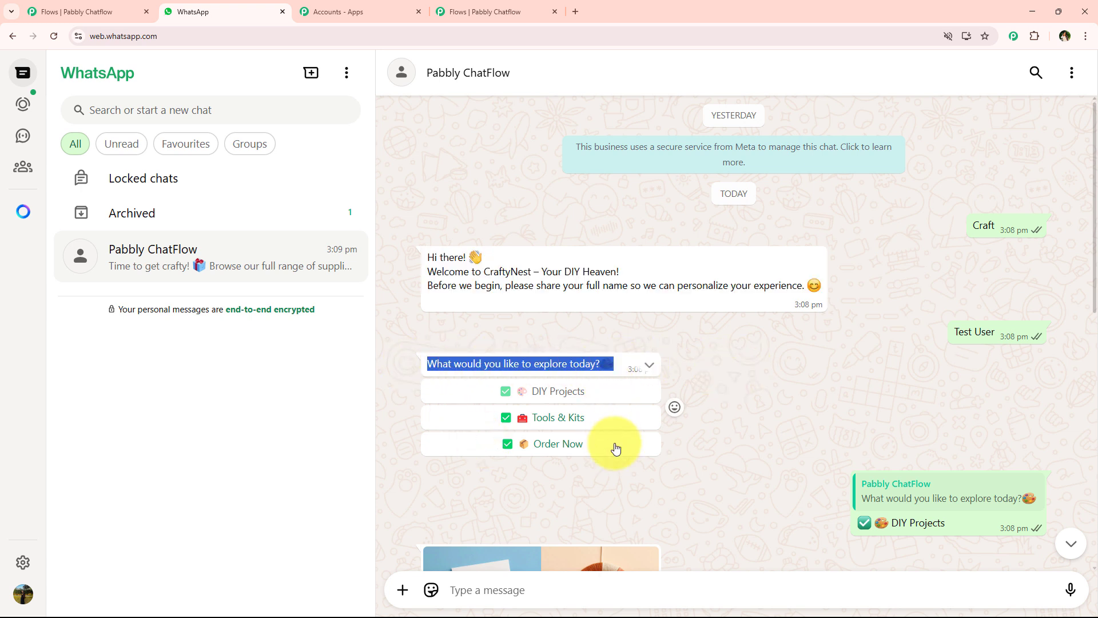
# Return to the Craft Store flow, connect a Text + Button message to the Question block and enter "What would you like to explore today? 🎨".
pyautogui.click(470, 5)
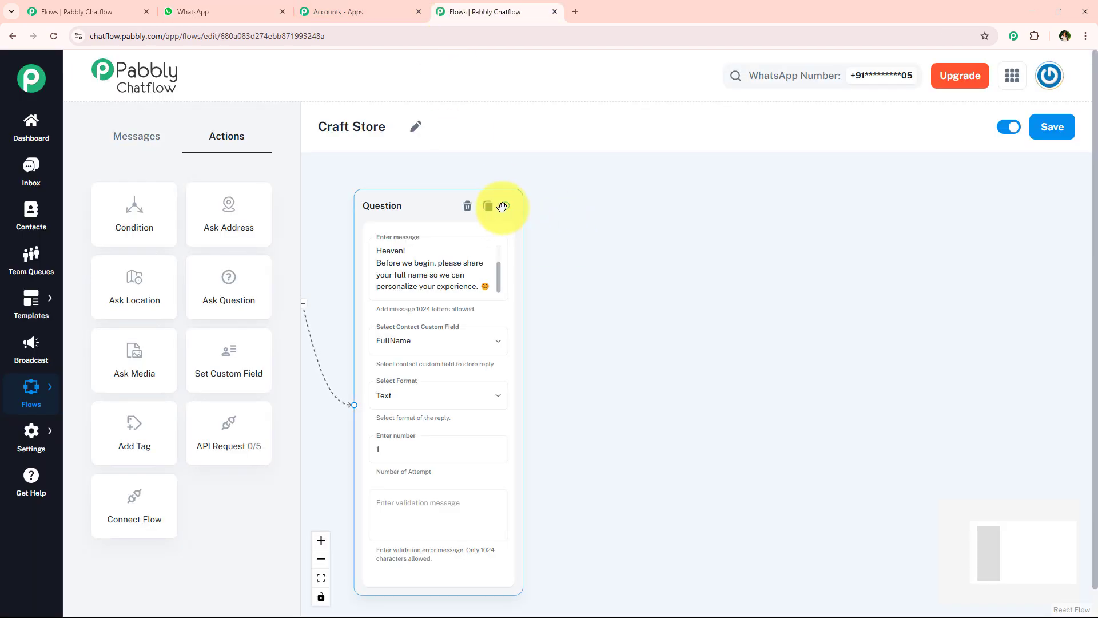
pyautogui.moveTo(506, 205); pyautogui.dragTo(680, 286)
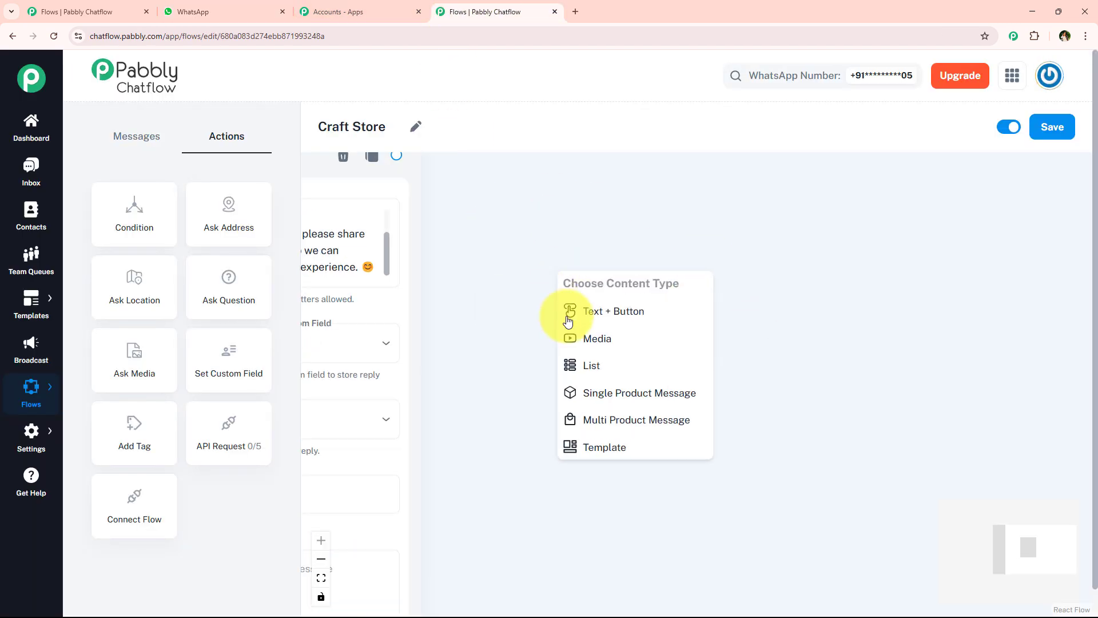
pyautogui.click(615, 313)
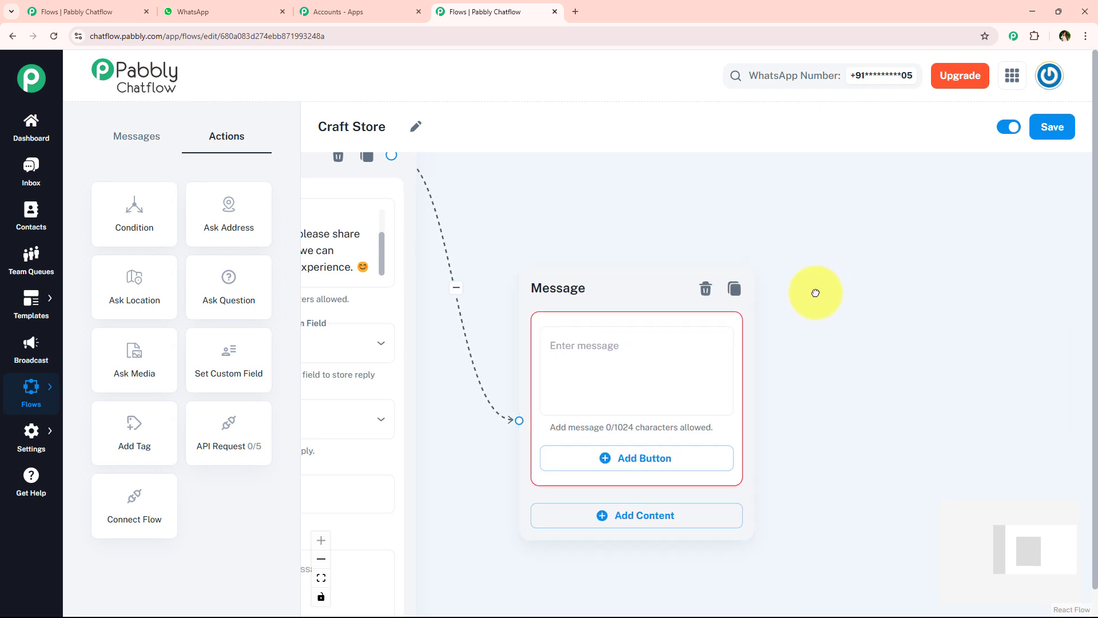
pyautogui.moveTo(816, 289); pyautogui.dragTo(694, 285)
pyautogui.scroll(-3, 832, 311)
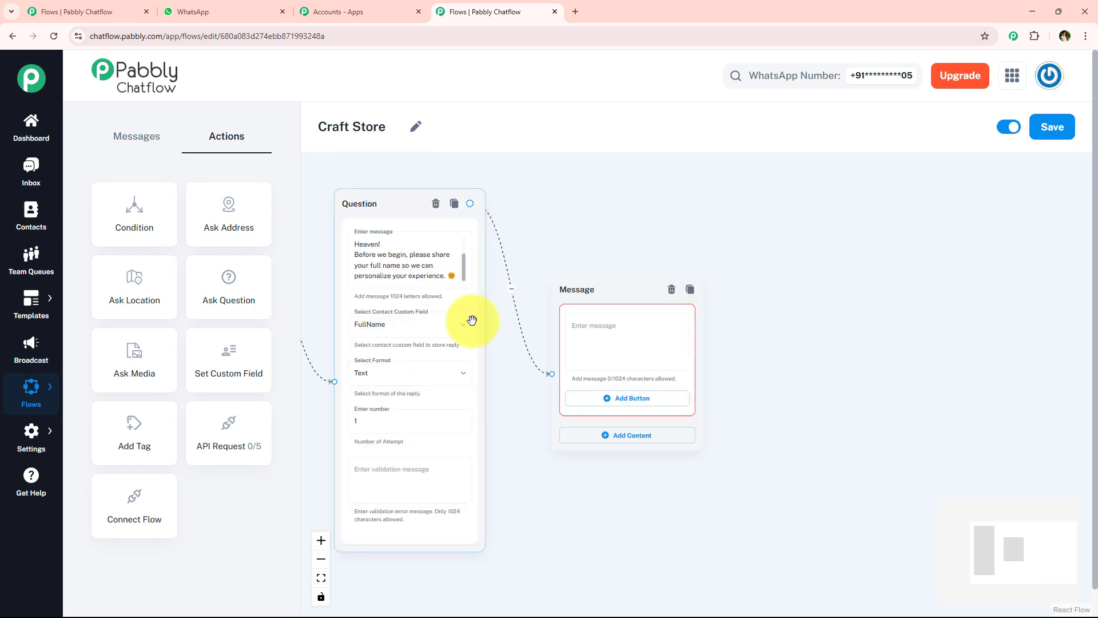
pyautogui.scroll(3, 763, 363)
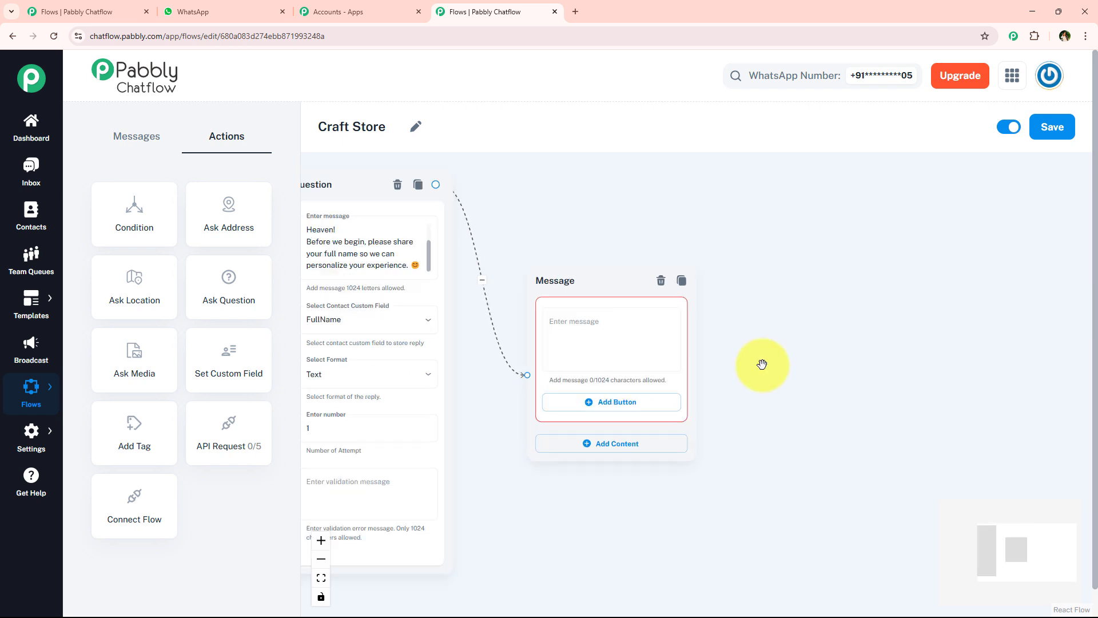
pyautogui.click(594, 337)
pyautogui.write('What would you like to explore today? 🎨')
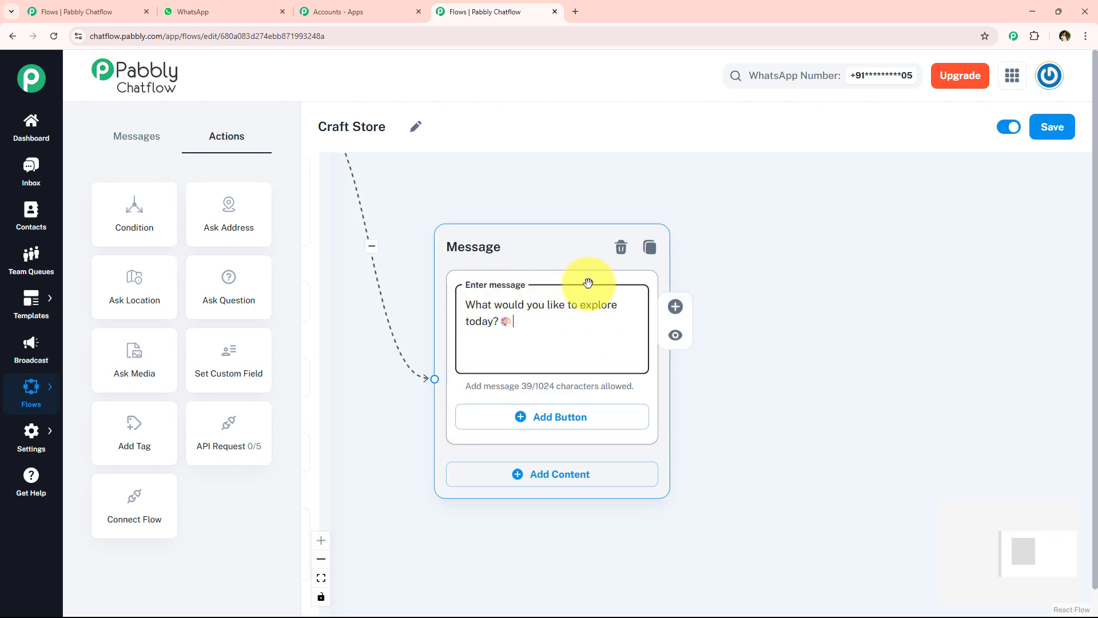
# Copy the DIY Projects button label from the WhatsApp sample chat and return to the Craft Store flow.
pyautogui.click(245, 11)
pyautogui.click(517, 483)
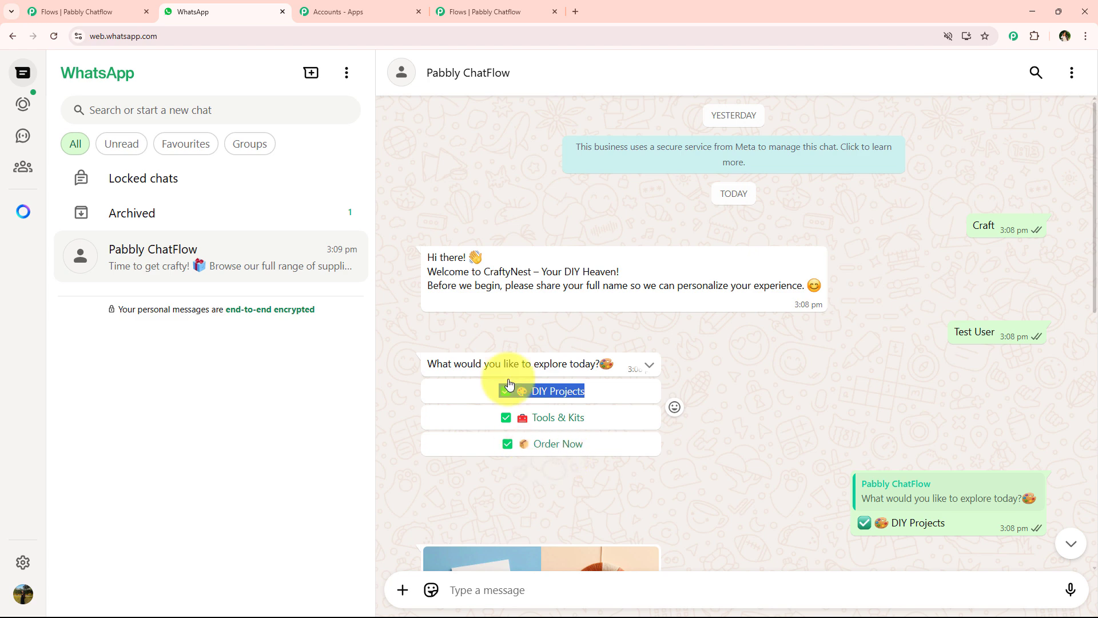
pyautogui.click(445, 4)
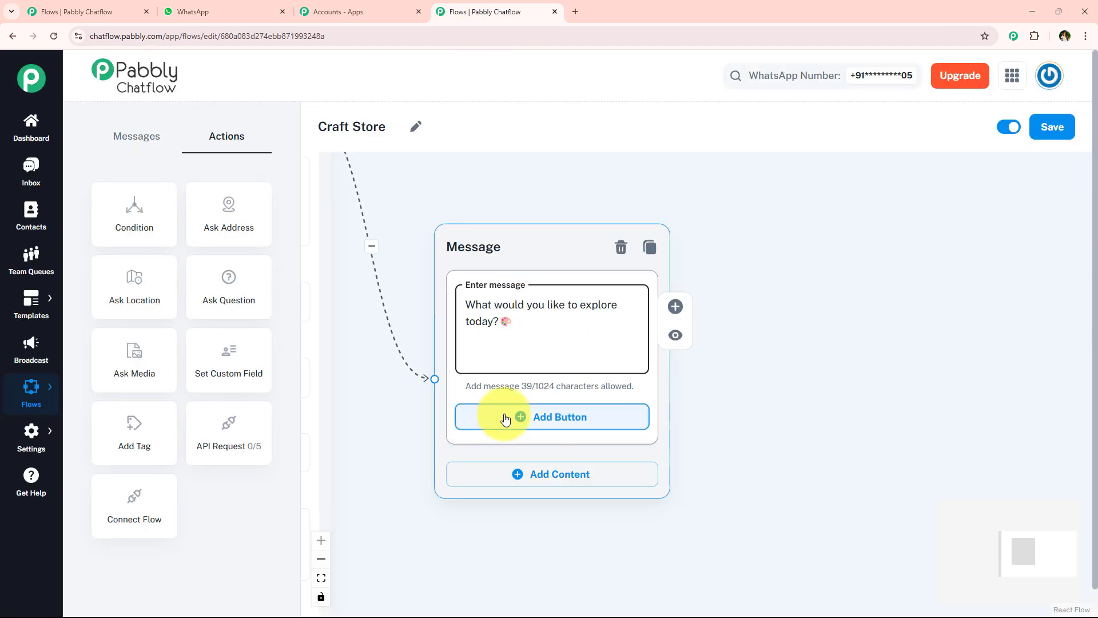
# Add three reply buttons to the "What would you like to explore today?" message.
pyautogui.click(569, 418)
pyautogui.click(565, 420)
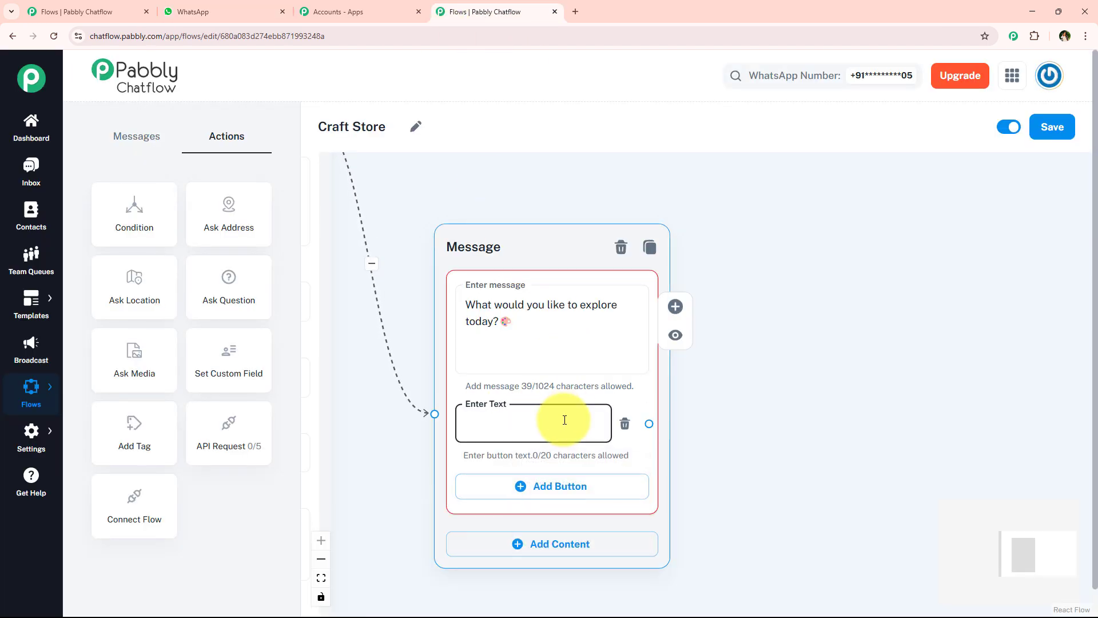
pyautogui.click(523, 485)
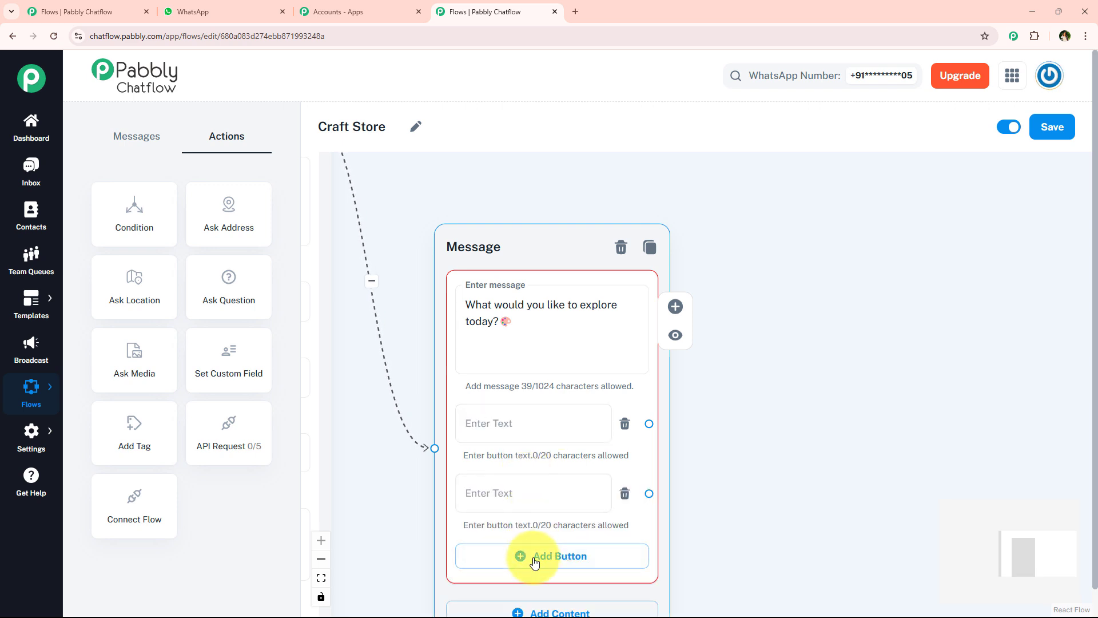
pyautogui.click(529, 554)
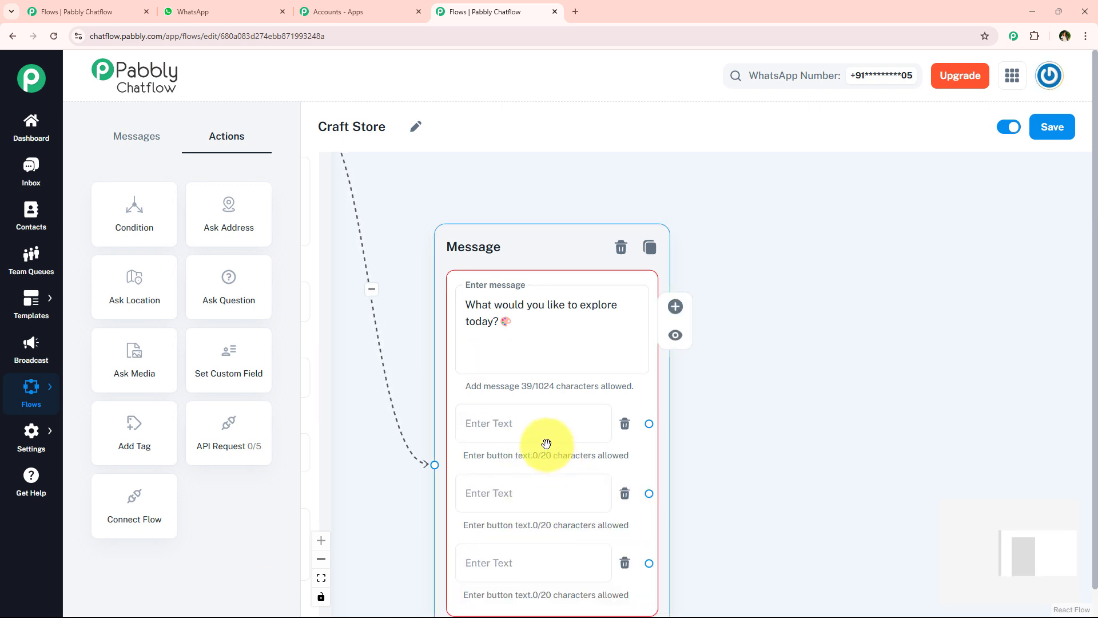
# Label the three buttons "✅ 🎨 DIY Projects", "✅ 🧰 Tools & Kits" and "✅ 📦 Order Now".
pyautogui.click(546, 434)
pyautogui.write('✅ 🎨 DIY Projects')
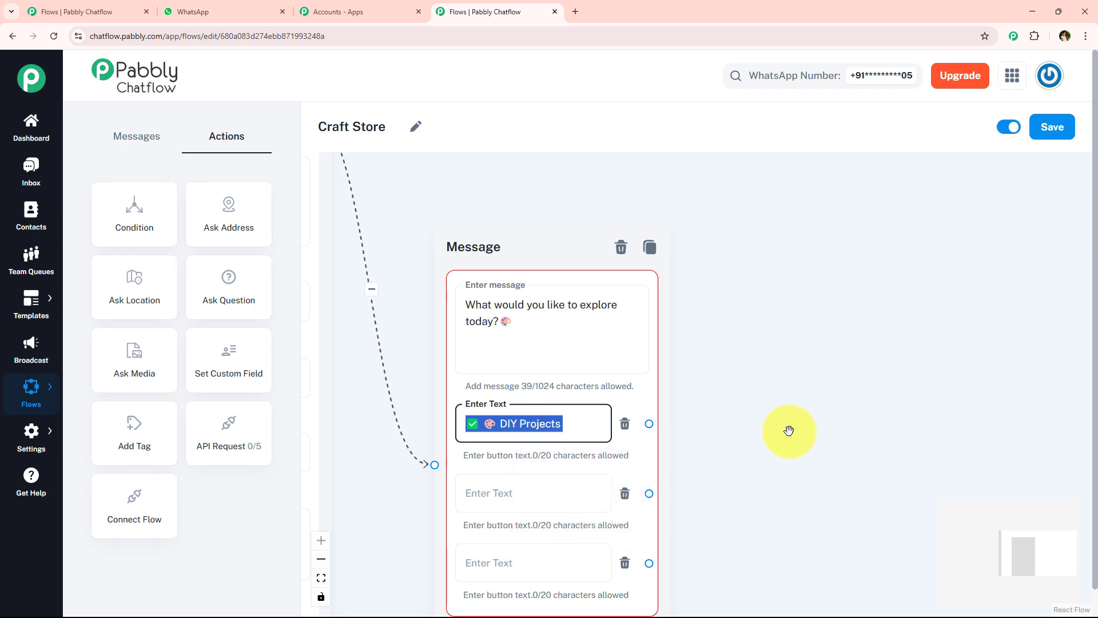
pyautogui.click(503, 498)
pyautogui.moveTo(811, 490); pyautogui.dragTo(790, 458)
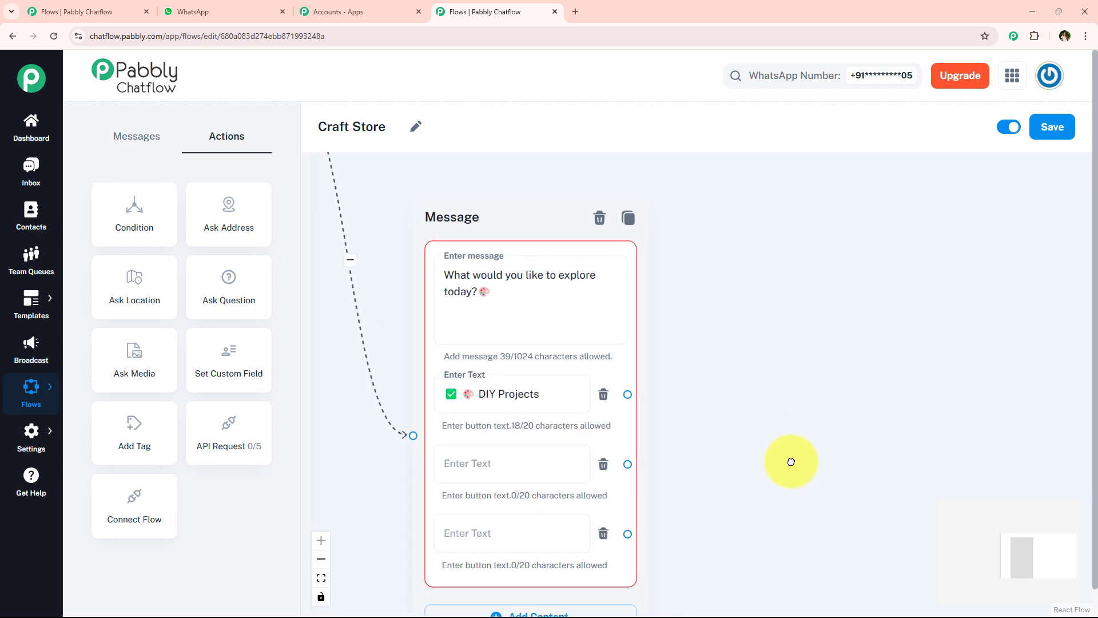
pyautogui.write('✅ 🧰 Tools & Kits')
pyautogui.click(513, 539)
pyautogui.write('✅ 📦 Order Now')
pyautogui.hotkey('ctrl', 'a')
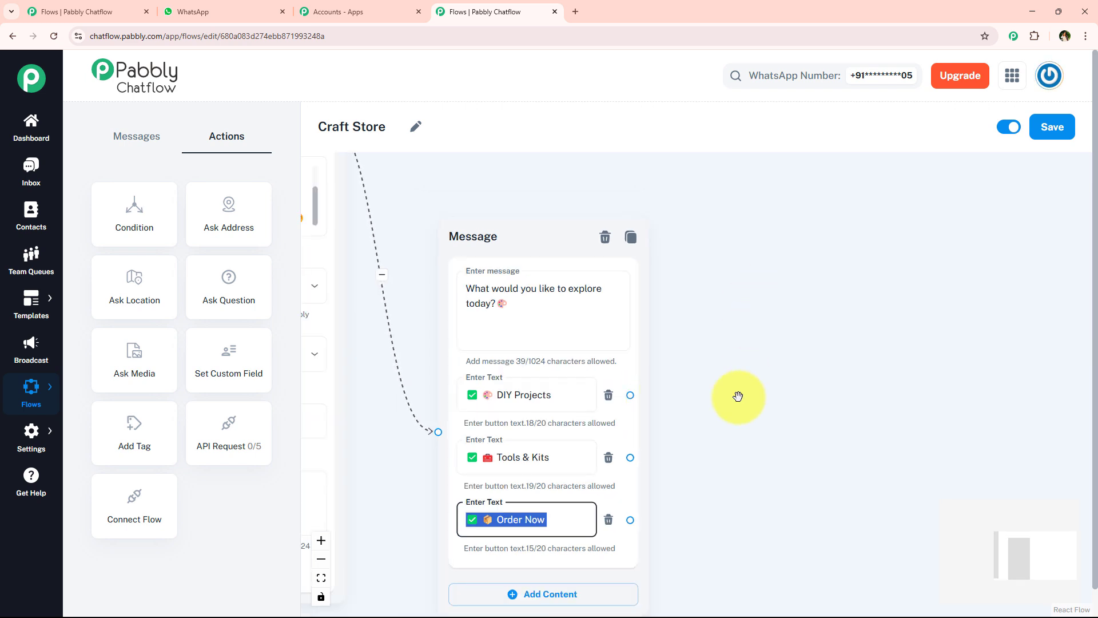
pyautogui.click(560, 406)
pyautogui.click(566, 461)
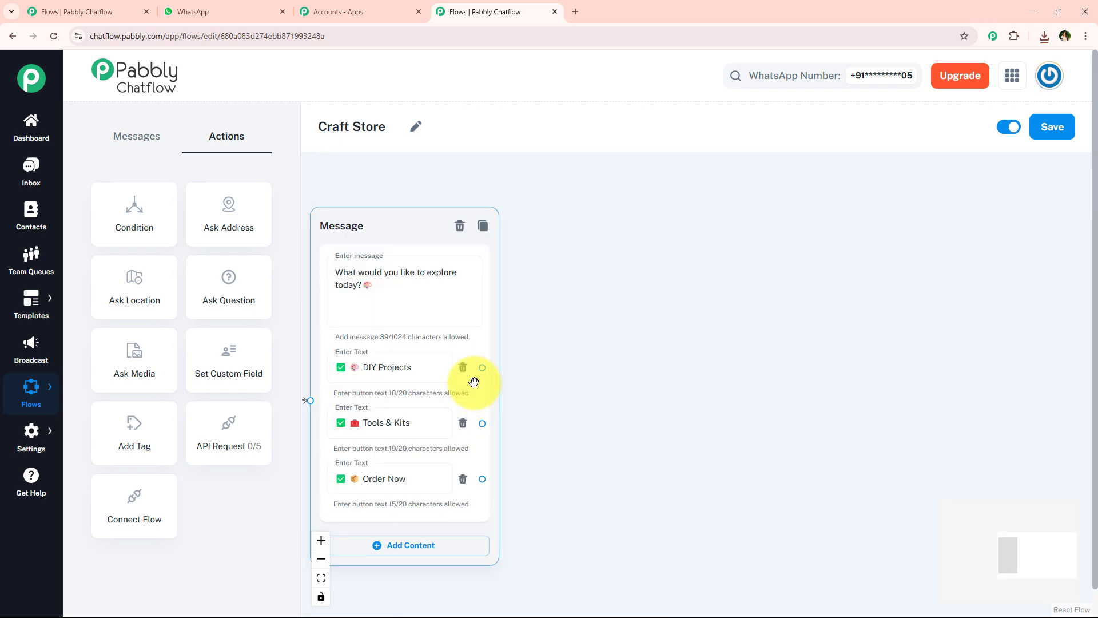
# Connect the DIY Projects button to a new Media message and place that block up and to the right of the button message.
pyautogui.click(434, 362)
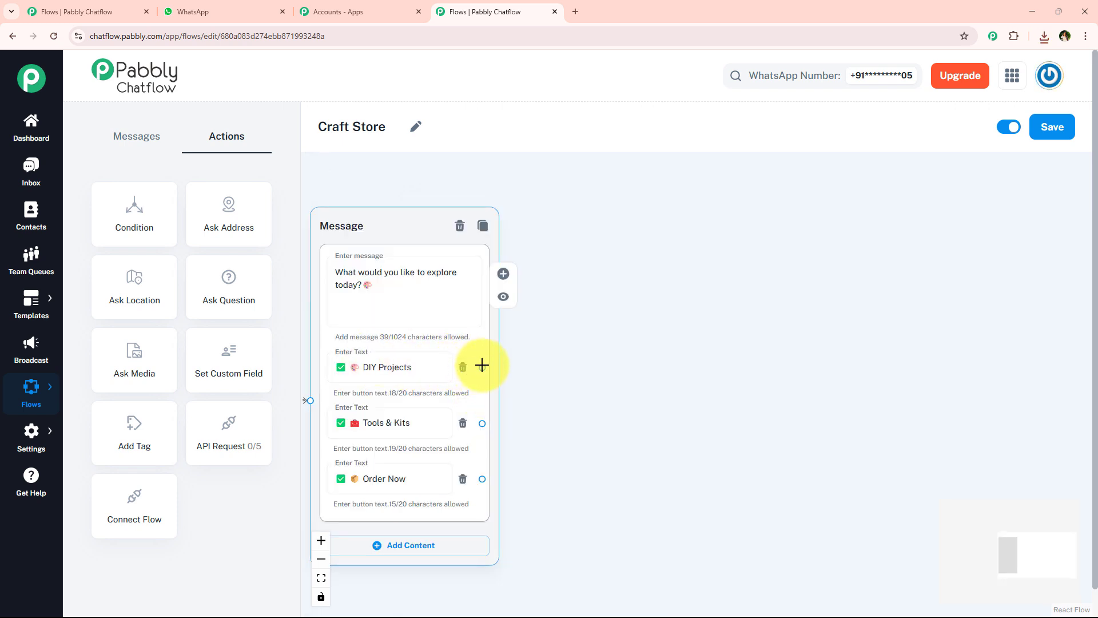
pyautogui.moveTo(482, 367); pyautogui.dragTo(583, 203)
pyautogui.scroll(2, 632, 248)
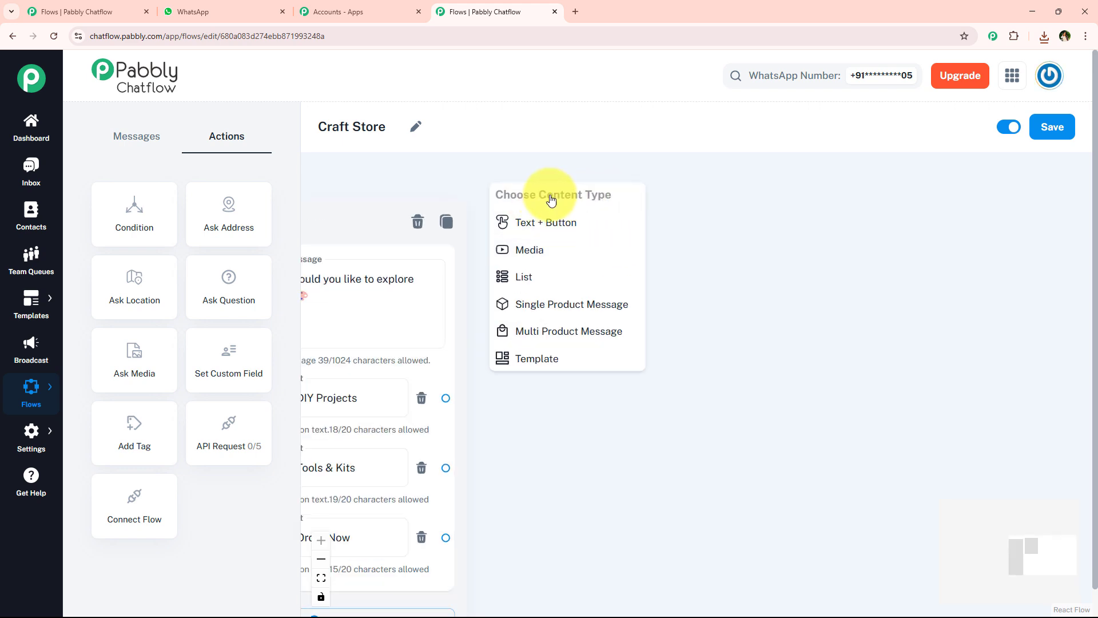
pyautogui.click(571, 249)
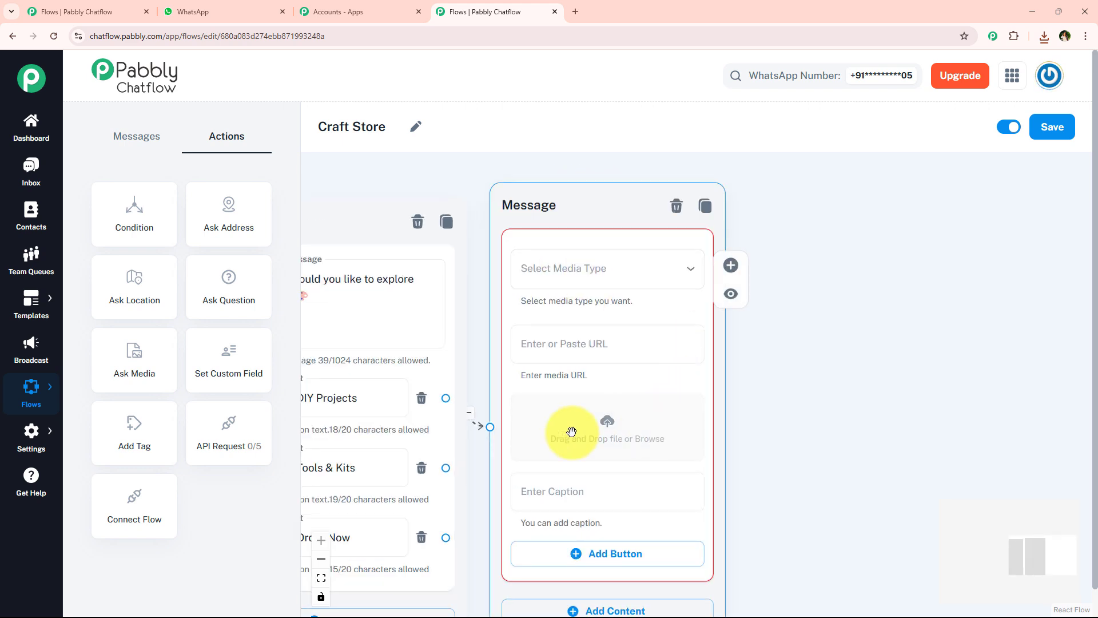
pyautogui.moveTo(841, 385); pyautogui.dragTo(737, 441)
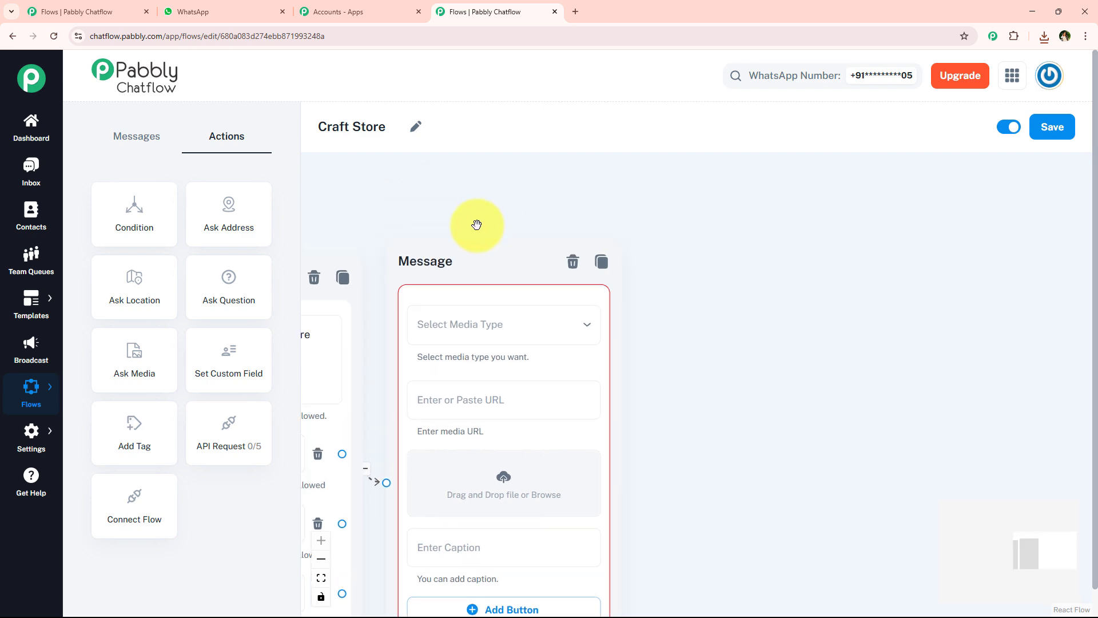
pyautogui.moveTo(477, 224); pyautogui.dragTo(580, 179)
# Check the DIY Projects reply in the WhatsApp sample chat and return to the Craft Store flow.
pyautogui.click(205, 12)
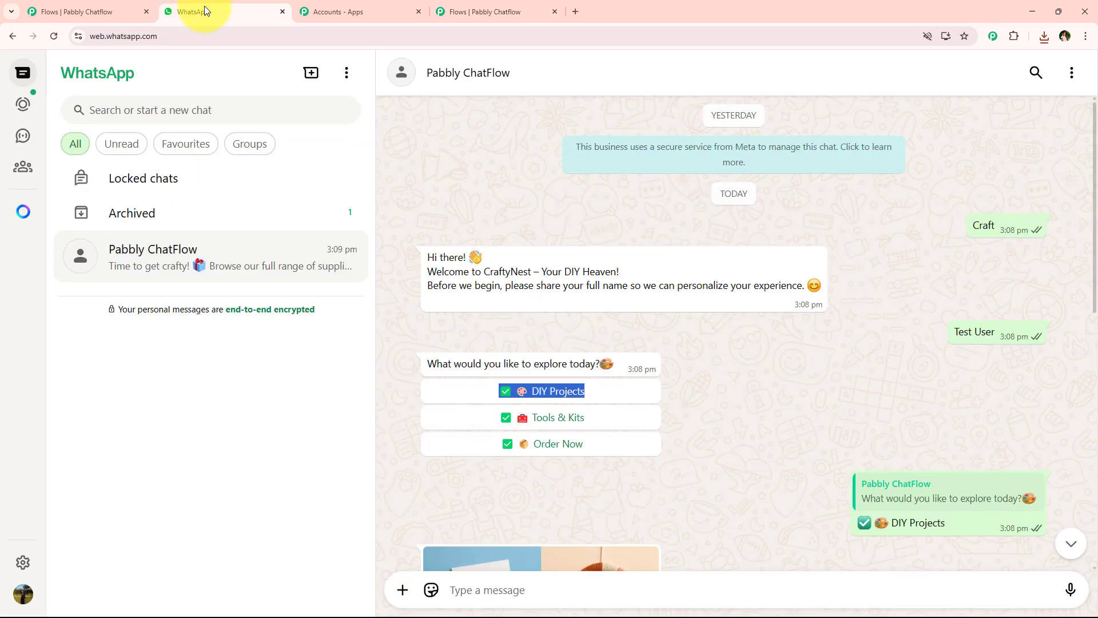
pyautogui.scroll(-10, 602, 442)
pyautogui.click(496, 7)
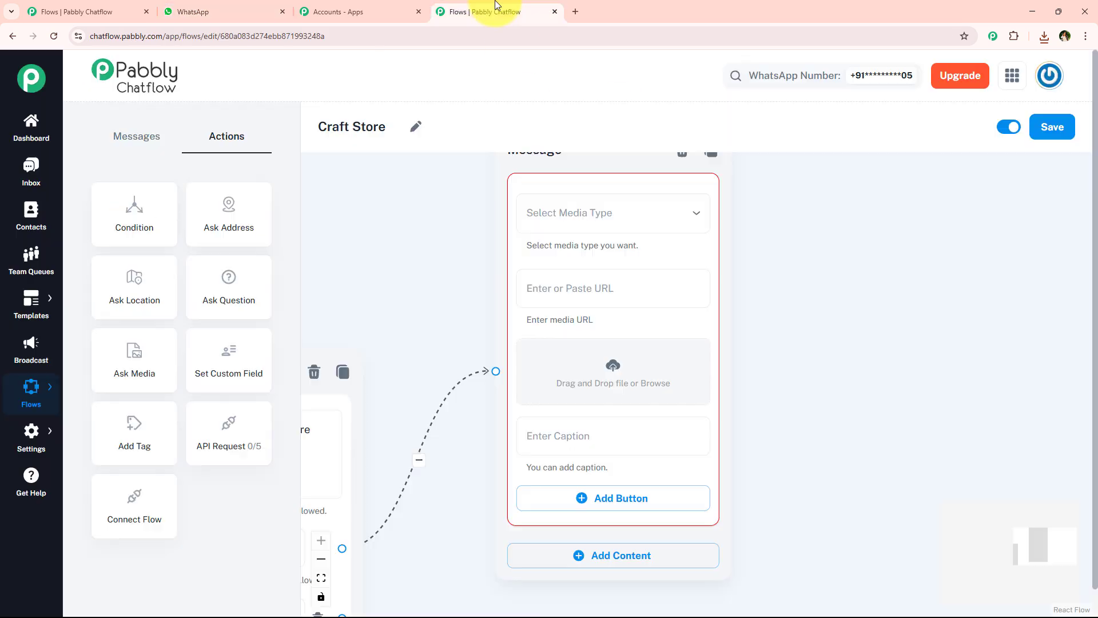
# Upload the DIY image from the Desktop folder into the new Media message.
pyautogui.click(622, 368)
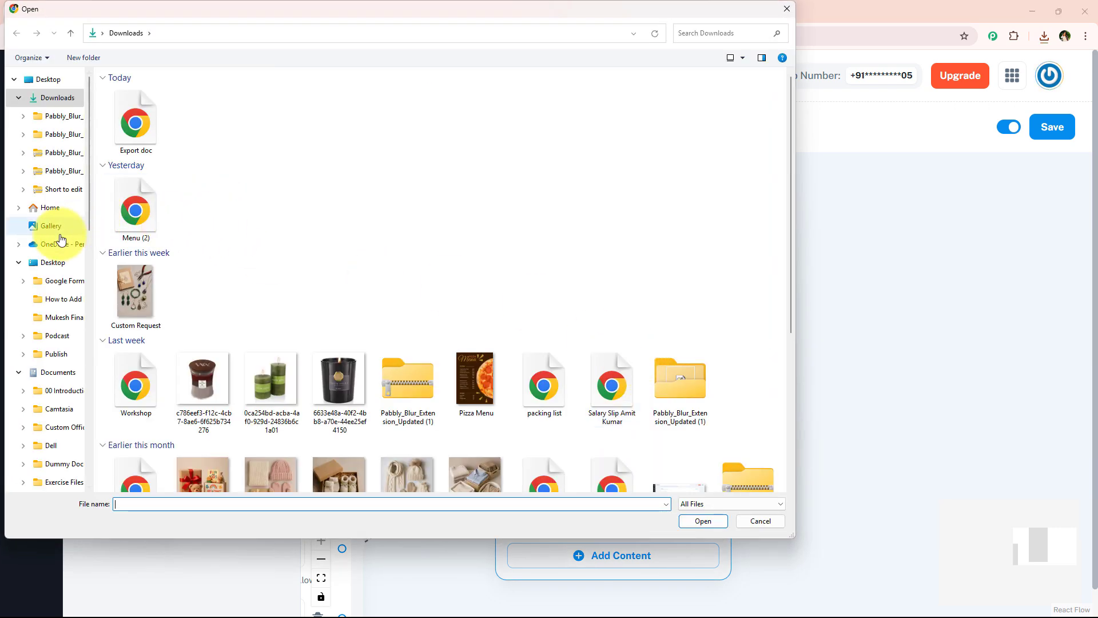
pyautogui.click(48, 79)
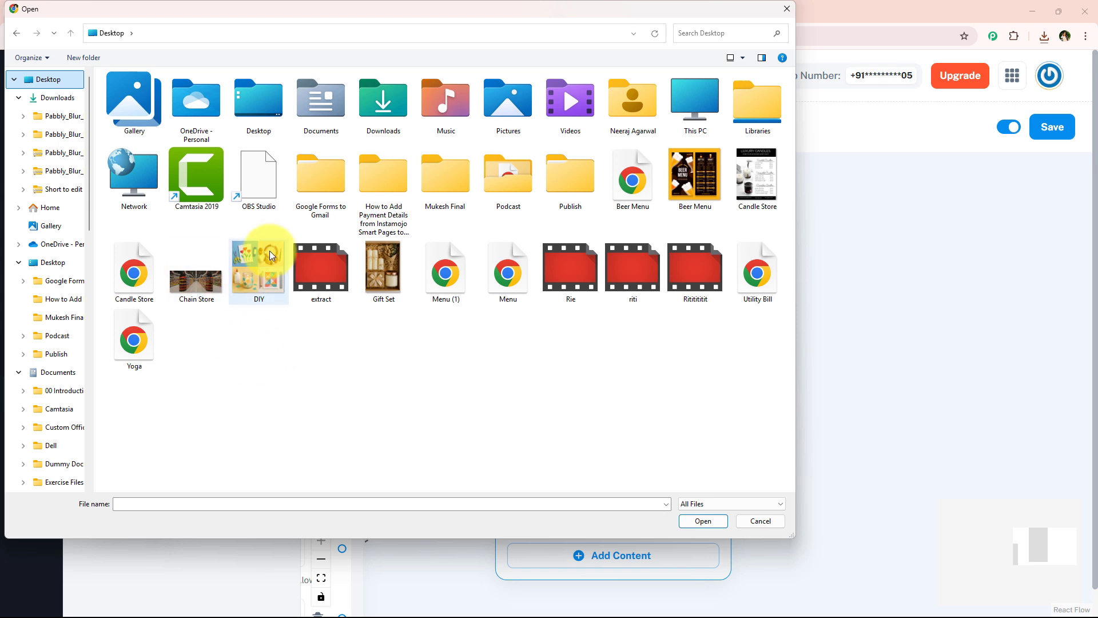
pyautogui.doubleClick(256, 255)
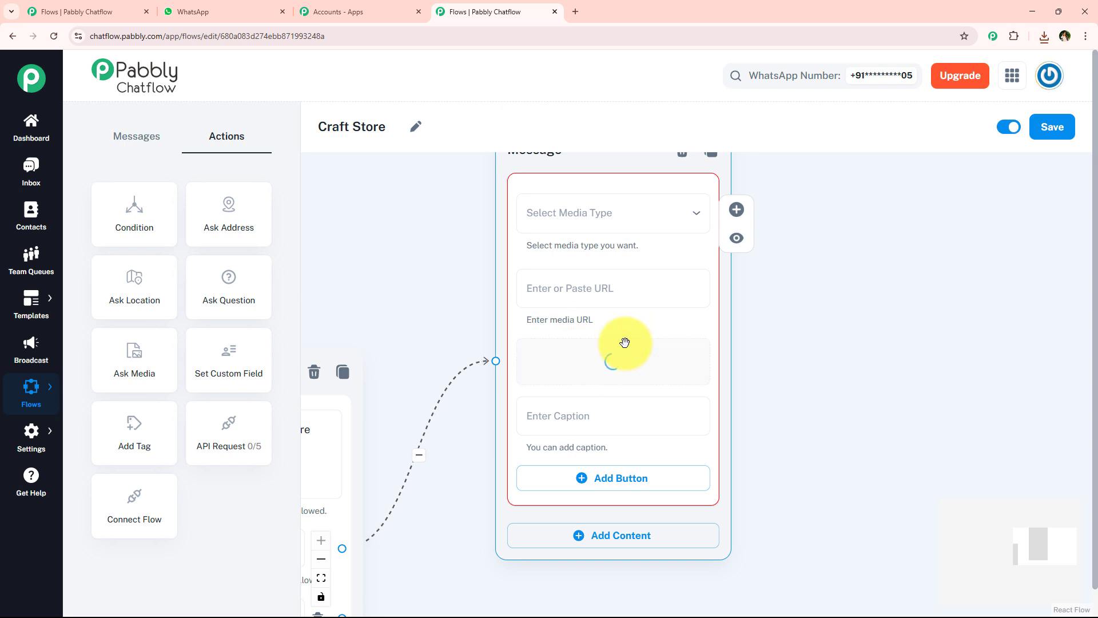
# Paste the DIY Project Ideas caption, ending in "tap the button below", into the media message.
pyautogui.scroll(-3, 620, 441)
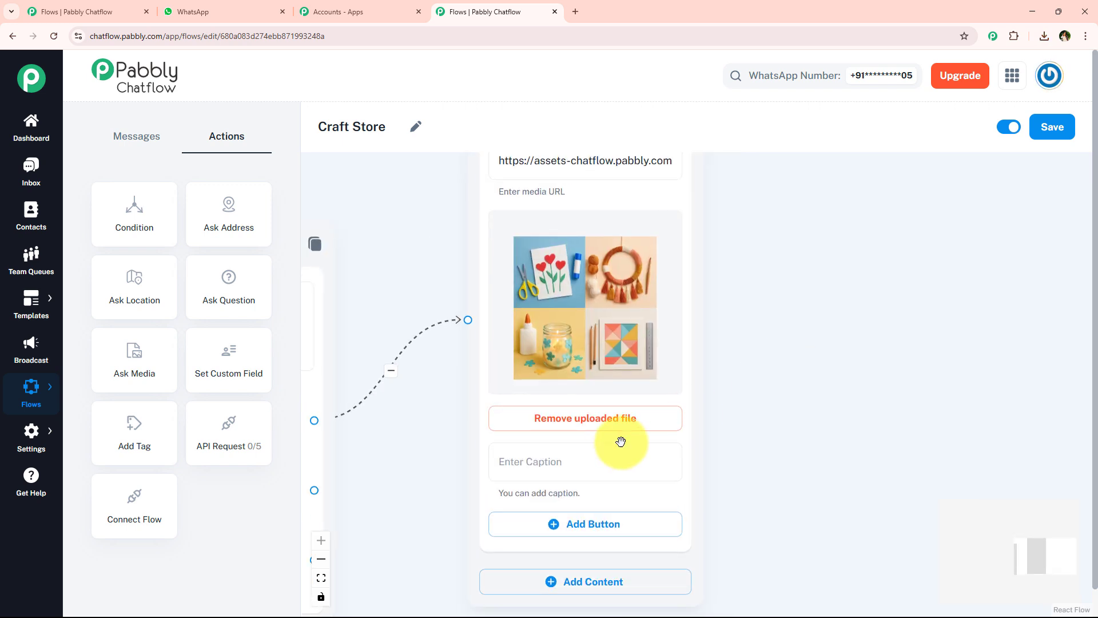
pyautogui.click(604, 461)
pyautogui.hotkey('ctrl', 'v')
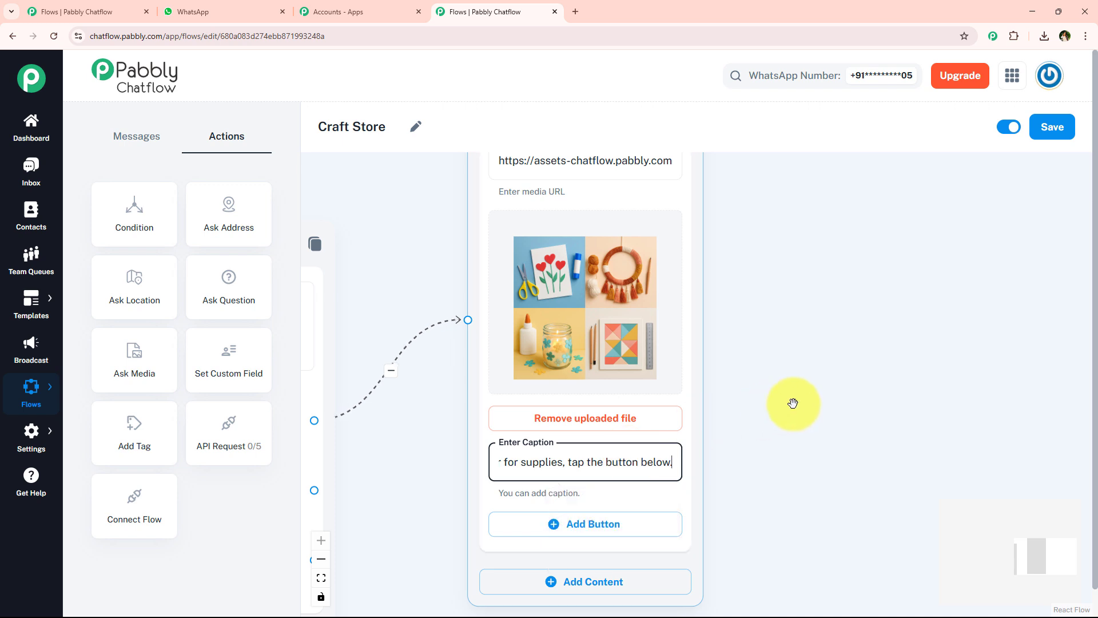
# Add two buttons to the DIY media message and label them "✅ 📦 Order Now" and "✅ 📞 Get Support".
pyautogui.moveTo(781, 532); pyautogui.dragTo(811, 387)
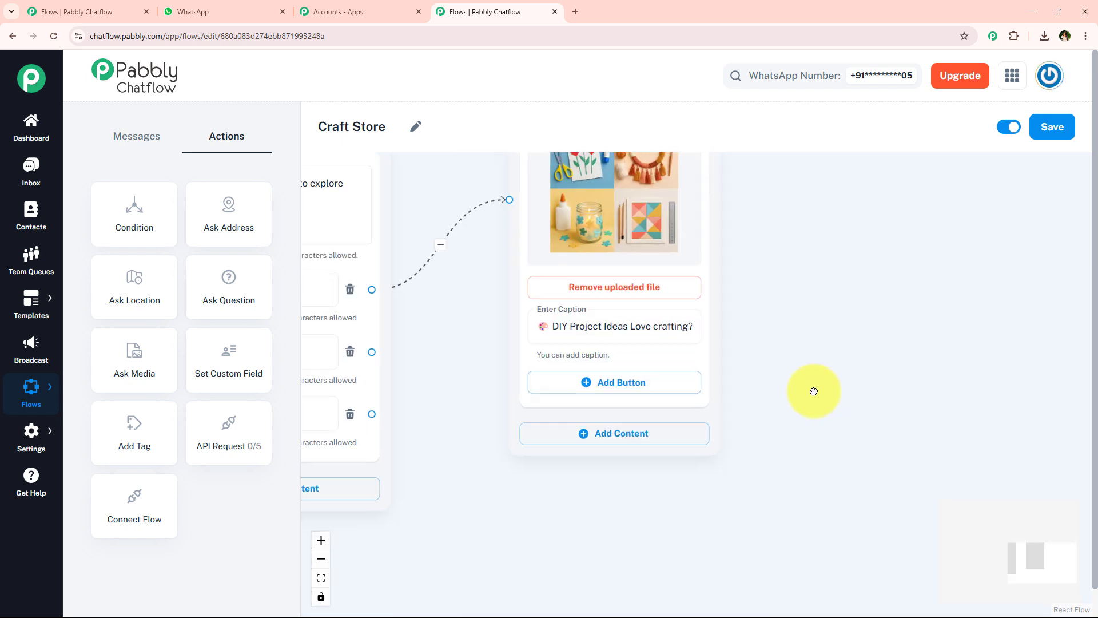
pyautogui.click(601, 381)
pyautogui.click(610, 446)
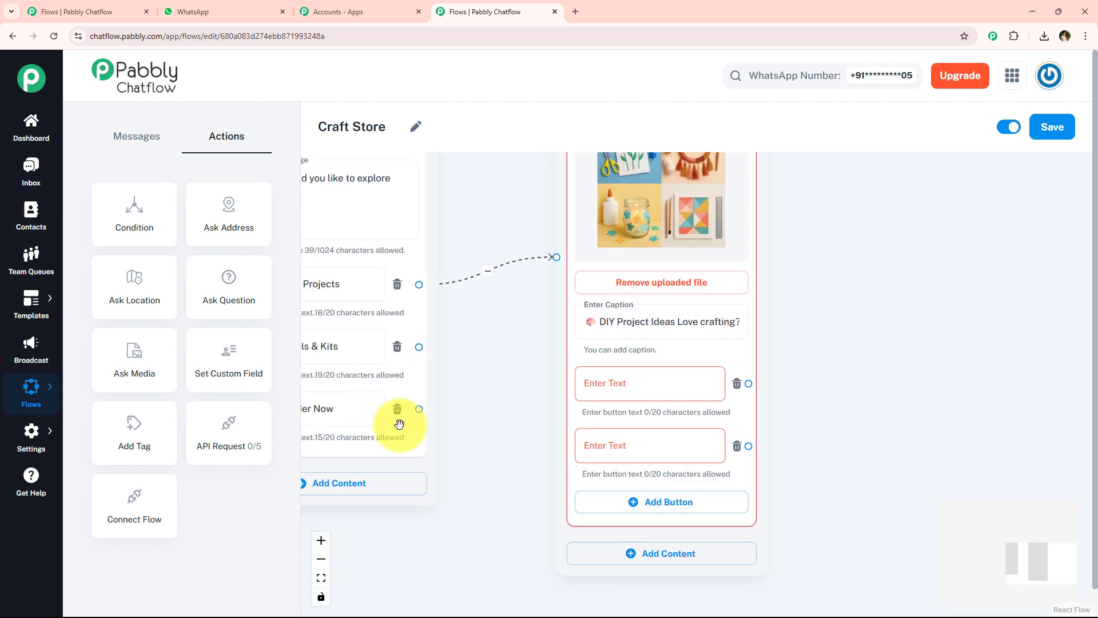
pyautogui.tripleClick(350, 415)
pyautogui.click(645, 392)
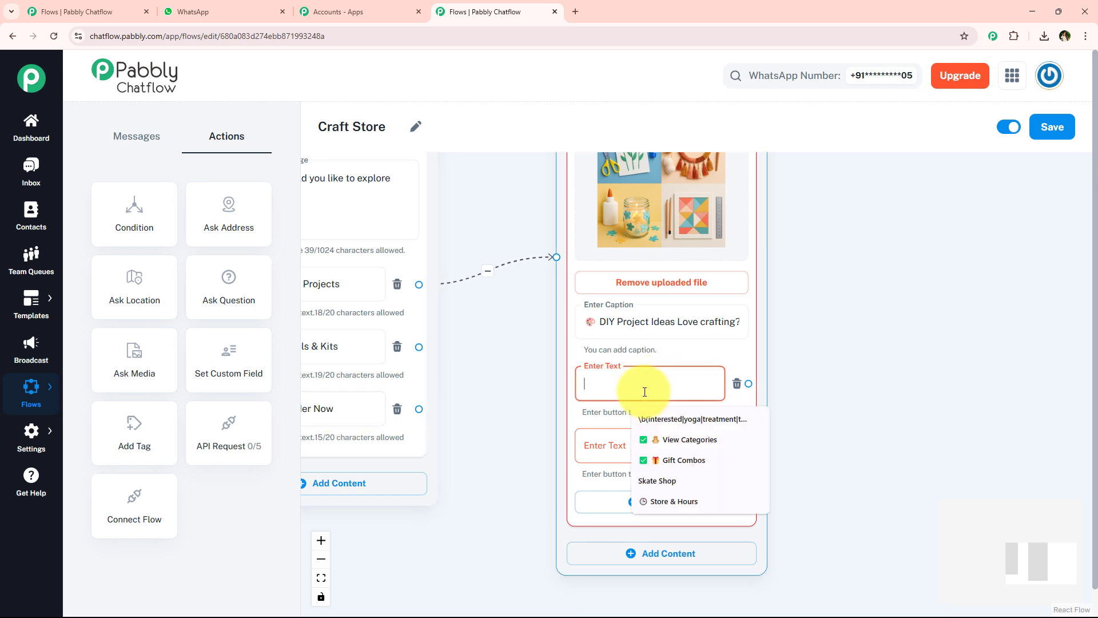
pyautogui.write('✅ 📦 Order Now')
pyautogui.click(640, 445)
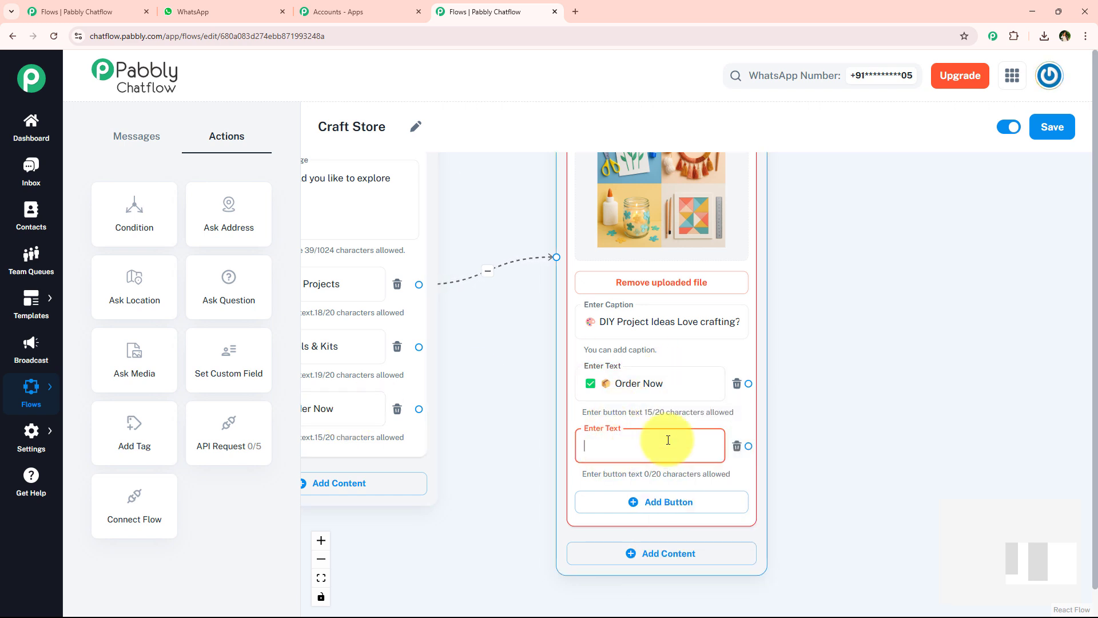
pyautogui.write('✅ 📞 Get Support')
pyautogui.scroll(-5, 840, 272)
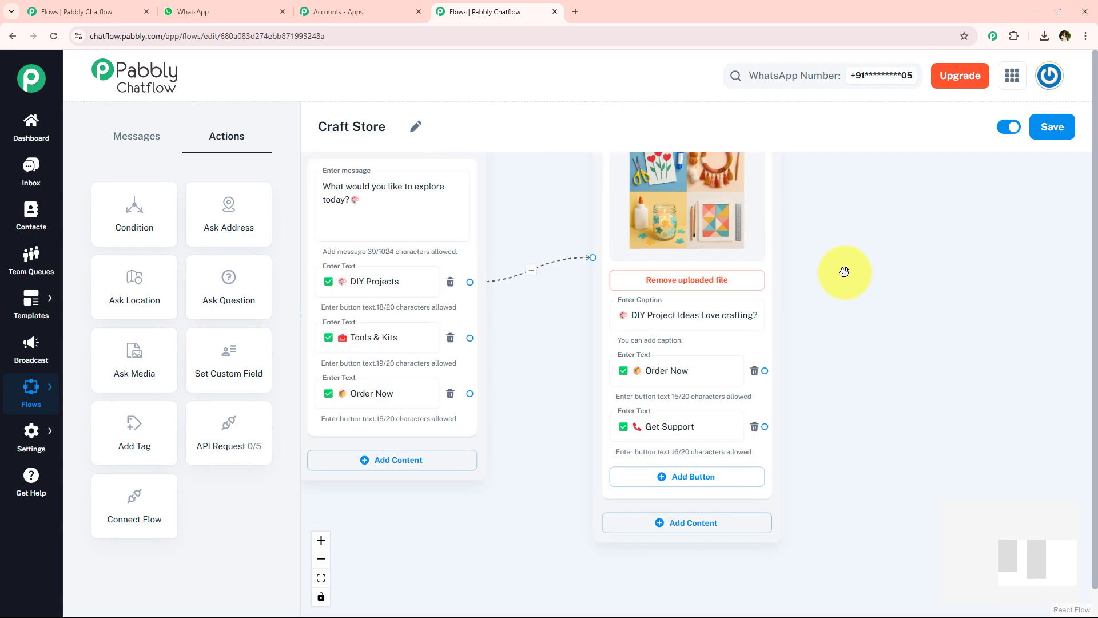
# Connect the Tools & Kits button to a new Text + Button message beside the button message.
pyautogui.scroll(5, 699, 200)
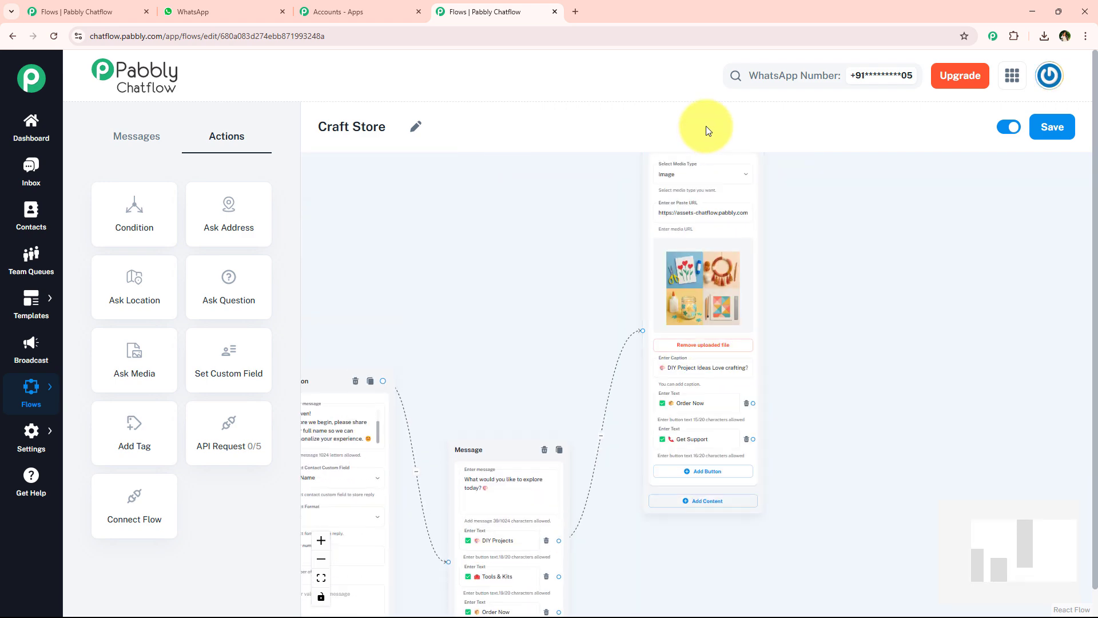
pyautogui.scroll(-2, 557, 367)
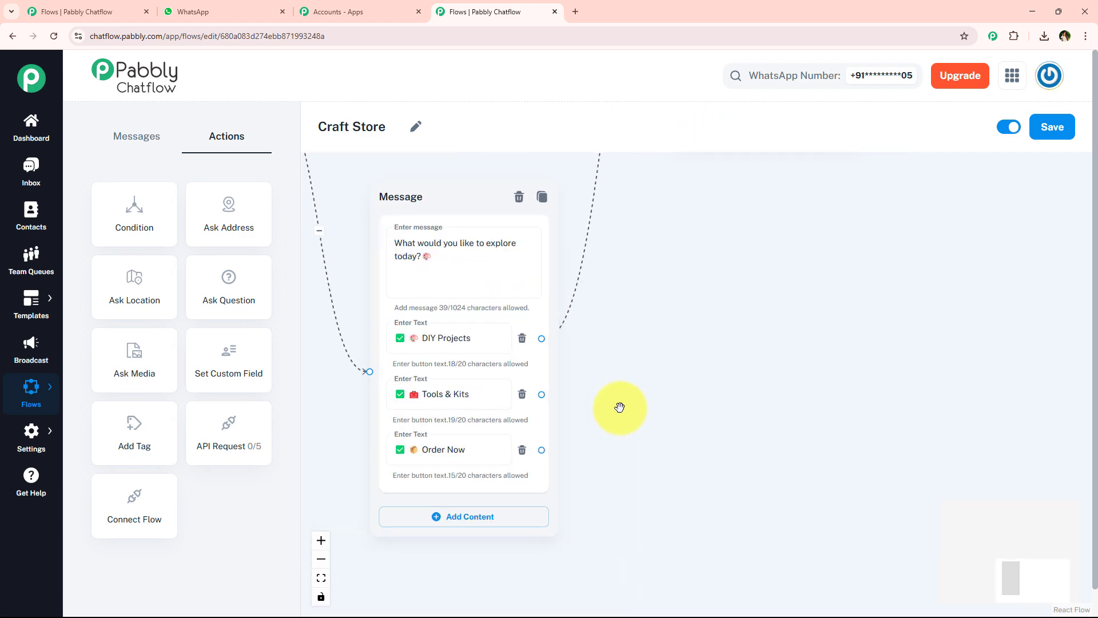
pyautogui.click(661, 258)
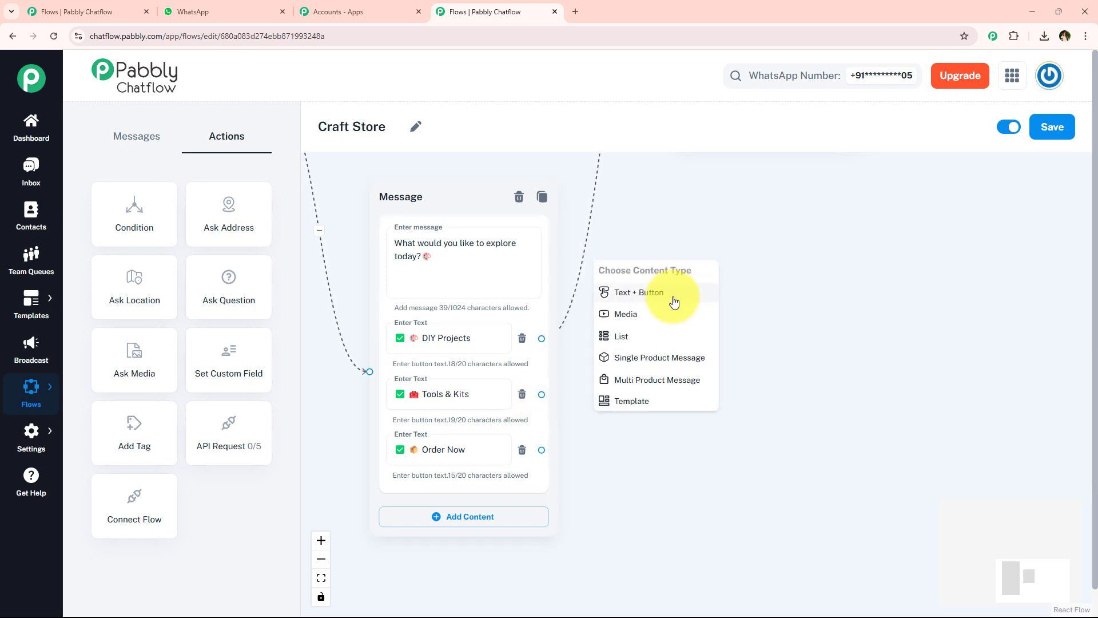
pyautogui.click(672, 293)
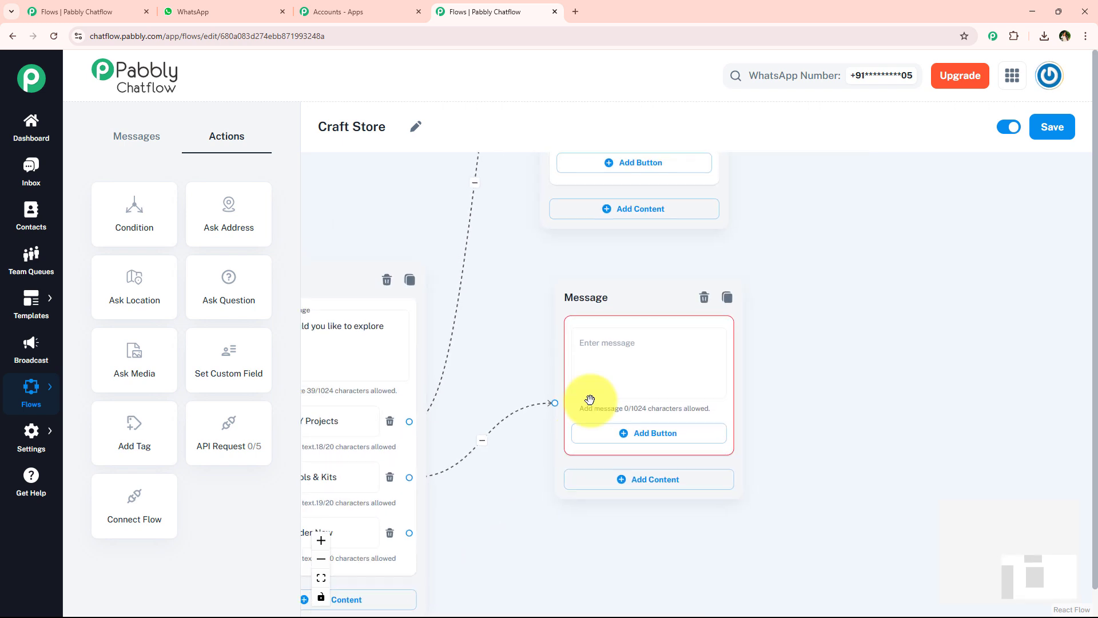
# Fill the Tools & Kits reply with its recommendation text and two buttons, "✅ 📦 Order Now" and "✅ 📞 Get Support".
pyautogui.click(620, 369)
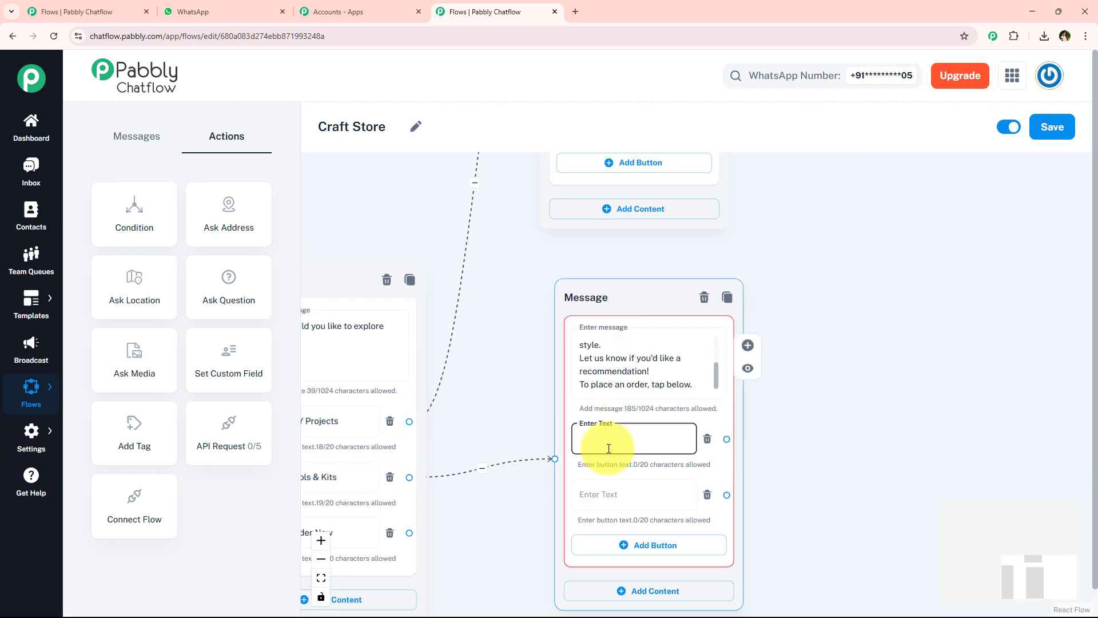
pyautogui.write('✅ 📦 Order Now')
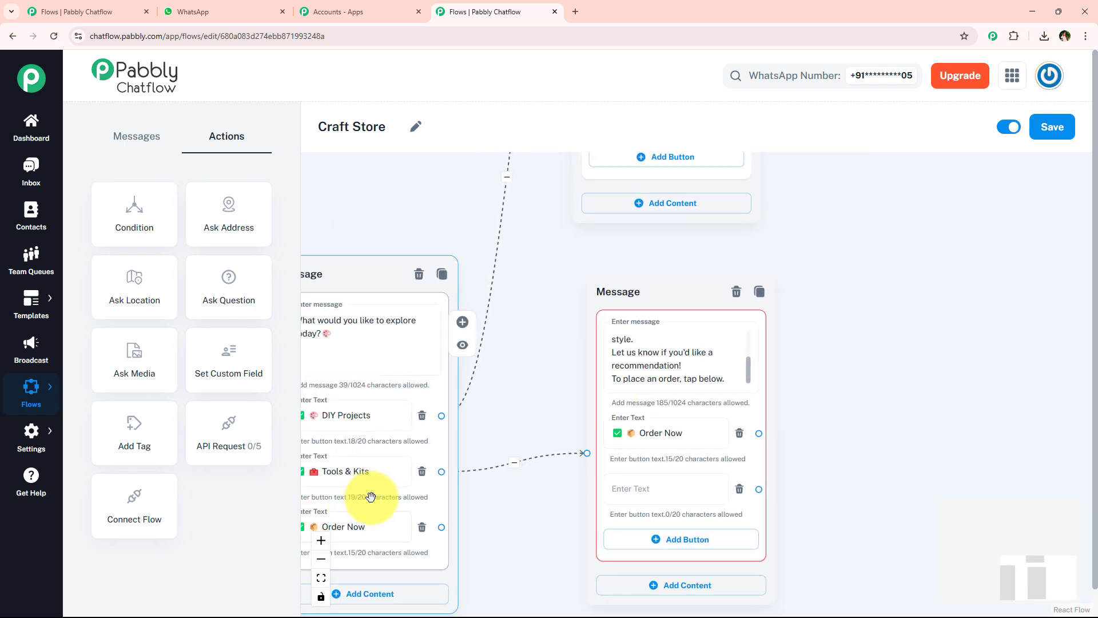
pyautogui.scroll(-2, 540, 283)
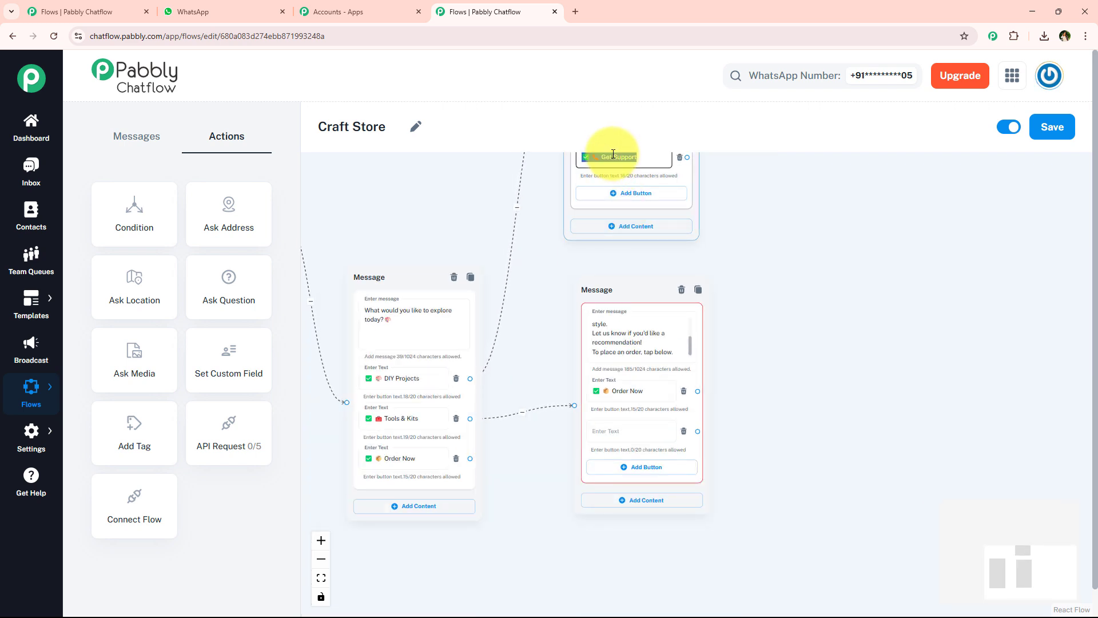
pyautogui.click(624, 430)
pyautogui.write('✅ 📞 Get Support')
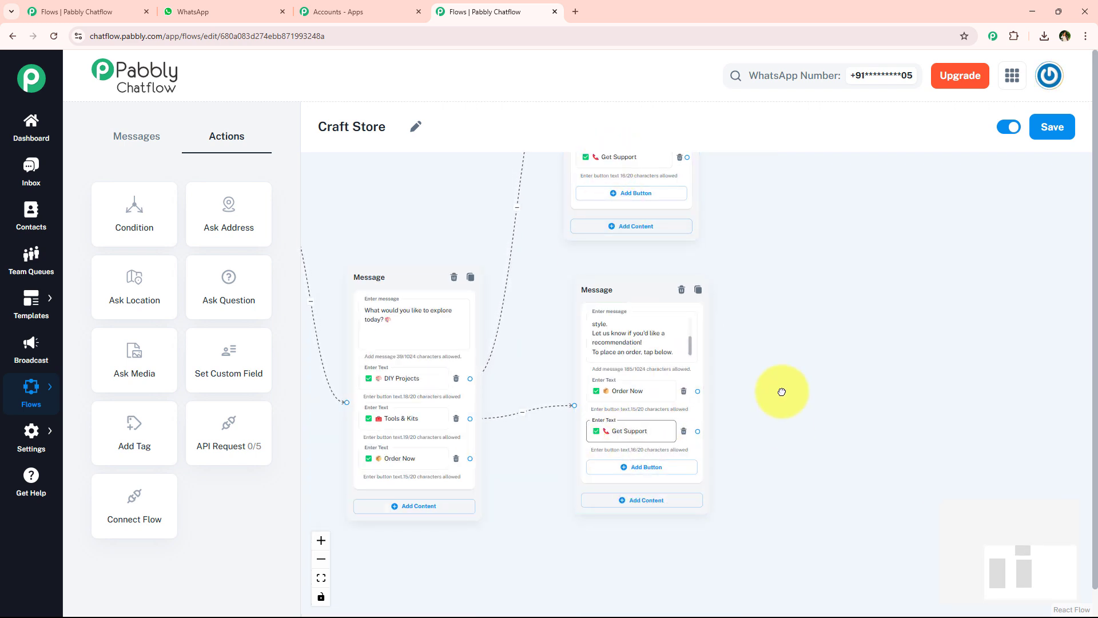
# Move the Tools & Kits reply block farther to the right of the button message.
pyautogui.scroll(-1, 554, 434)
pyautogui.moveTo(605, 301); pyautogui.dragTo(708, 299)
pyautogui.scroll(5, 460, 408)
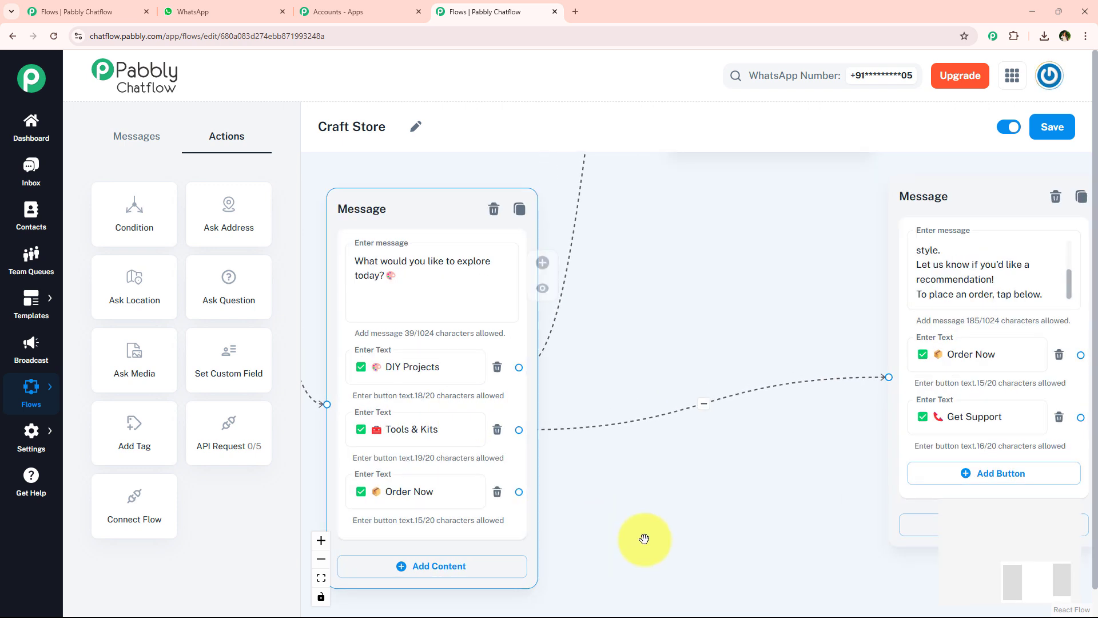
# Connect the main menu's Order Now button to a new Text + Button message placed below and to its right.
pyautogui.moveTo(644, 538); pyautogui.dragTo(519, 409)
pyautogui.moveTo(437, 380); pyautogui.dragTo(574, 455)
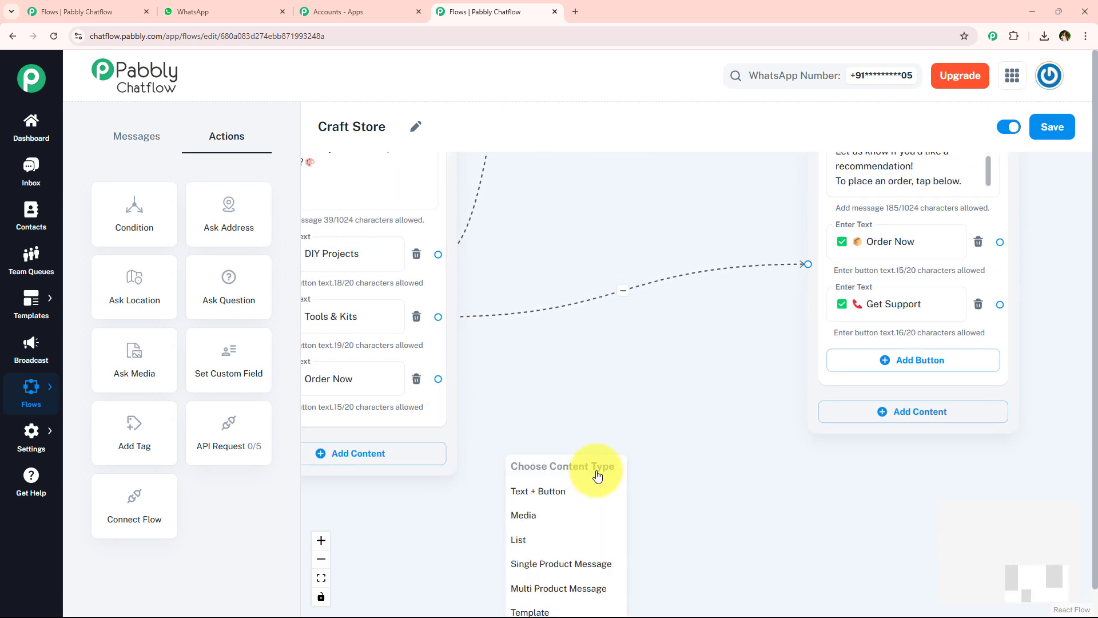
pyautogui.click(556, 487)
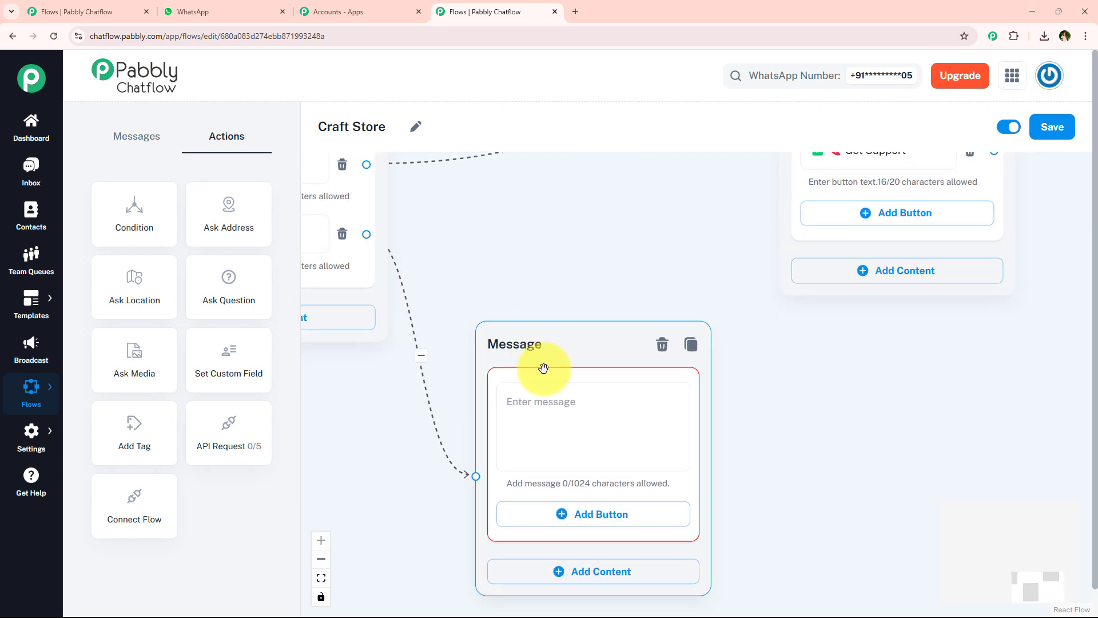
# Paste the order text, ending with a team member confirming details and delivery, into the new Order Now reply.
pyautogui.click(612, 366)
pyautogui.hotkey('ctrl', 'v')
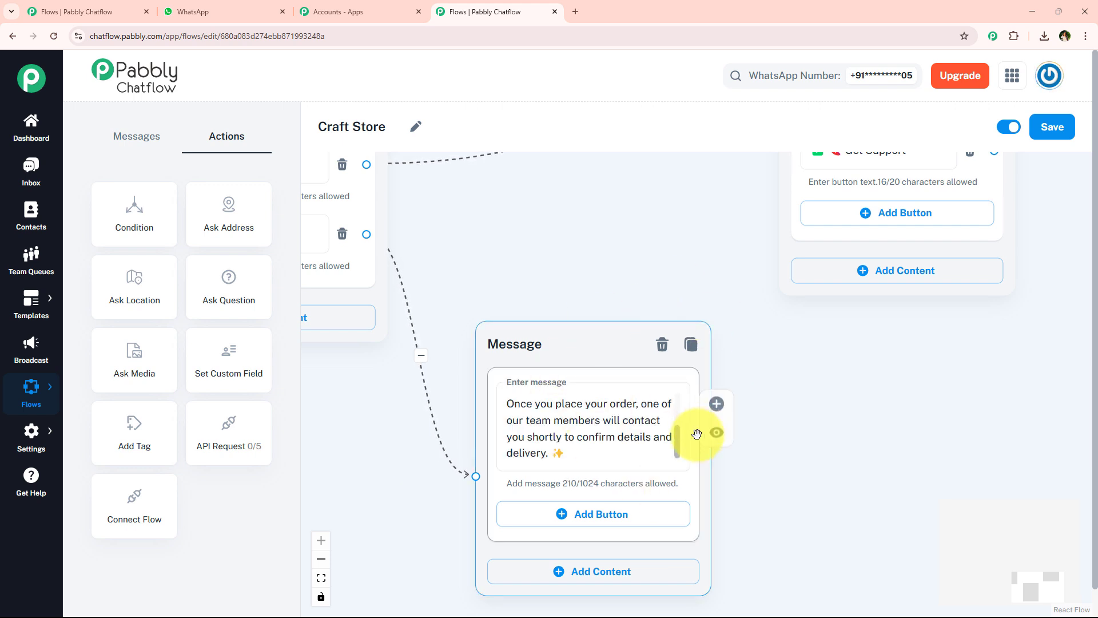
pyautogui.moveTo(680, 438); pyautogui.dragTo(718, 429)
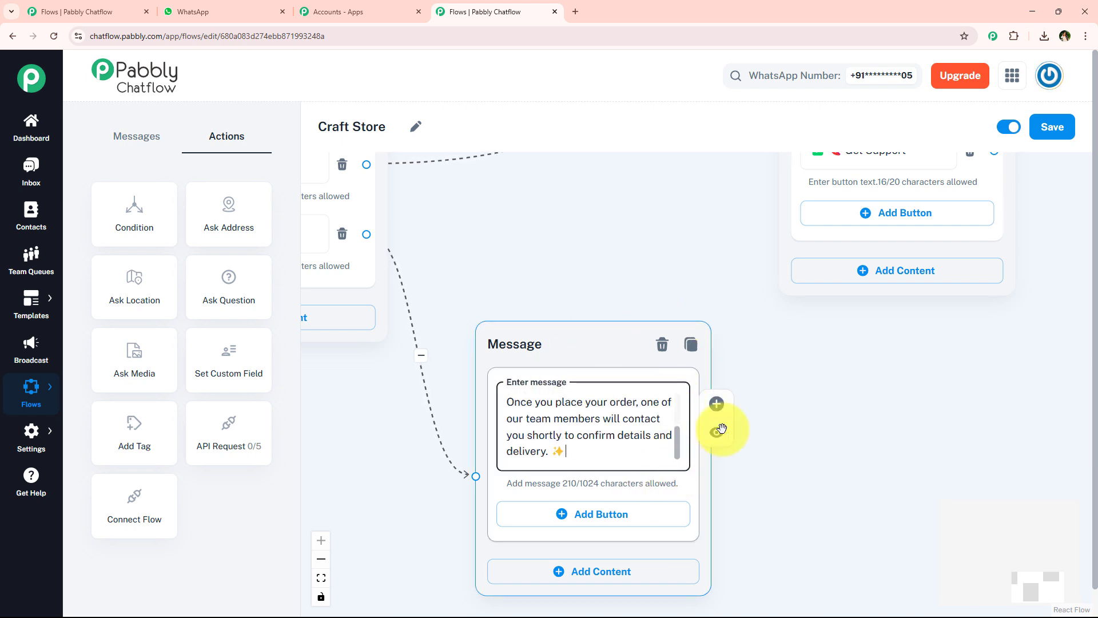
pyautogui.scroll(-2, 833, 421)
pyautogui.scroll(-2, 789, 394)
pyautogui.moveTo(647, 320); pyautogui.dragTo(615, 383)
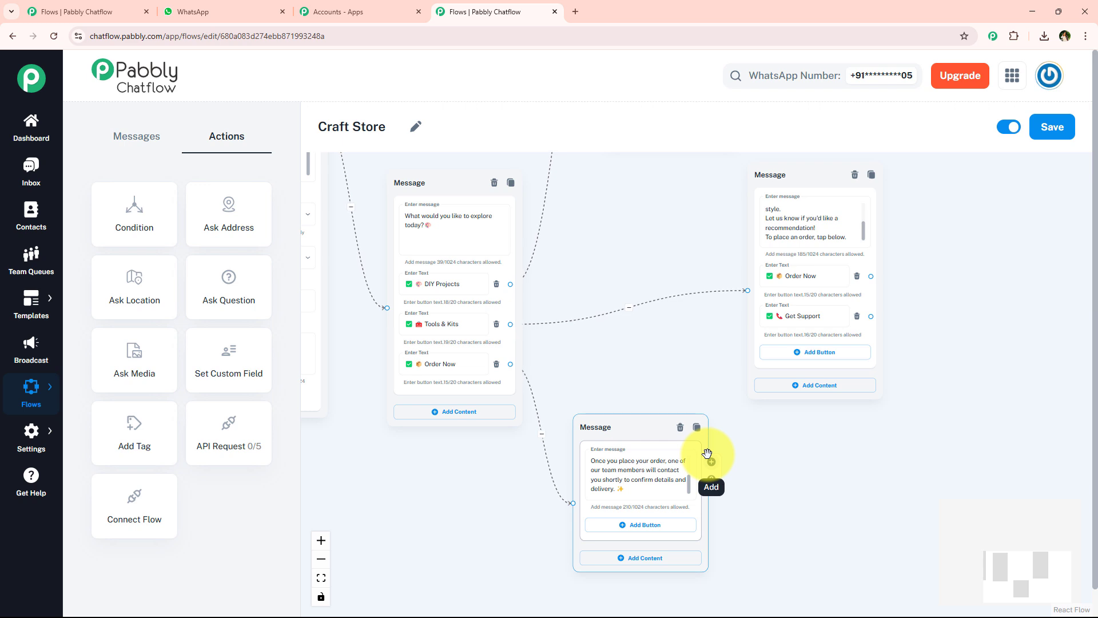
# Connect the Order Now buttons of the Tools & Kits reply and the DIY media message to the order message.
pyautogui.scroll(1, 896, 300)
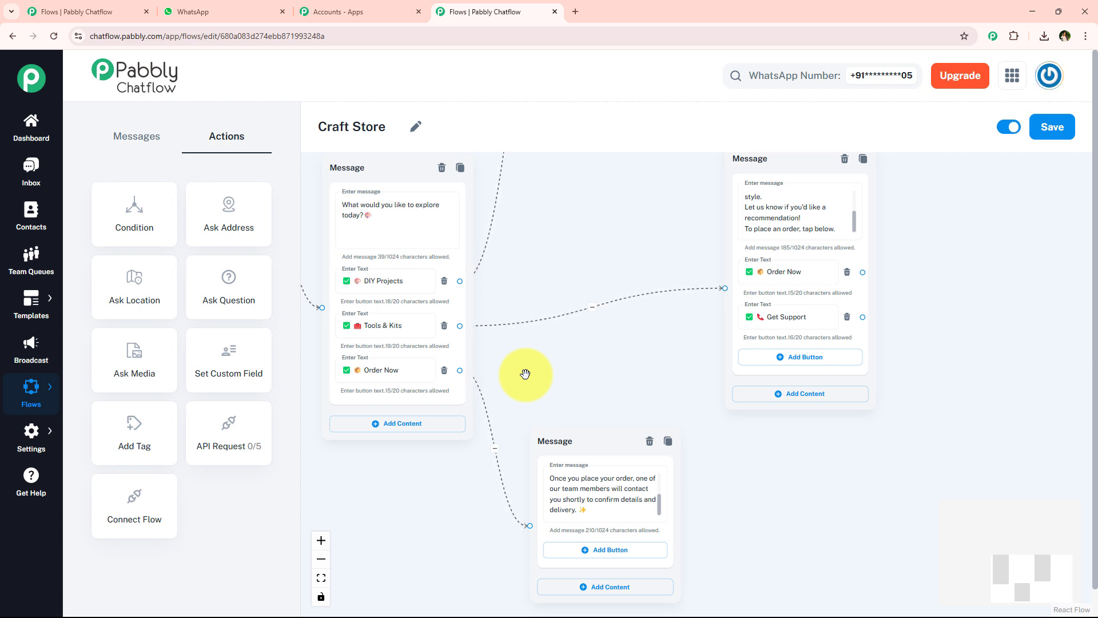
pyautogui.moveTo(849, 265)
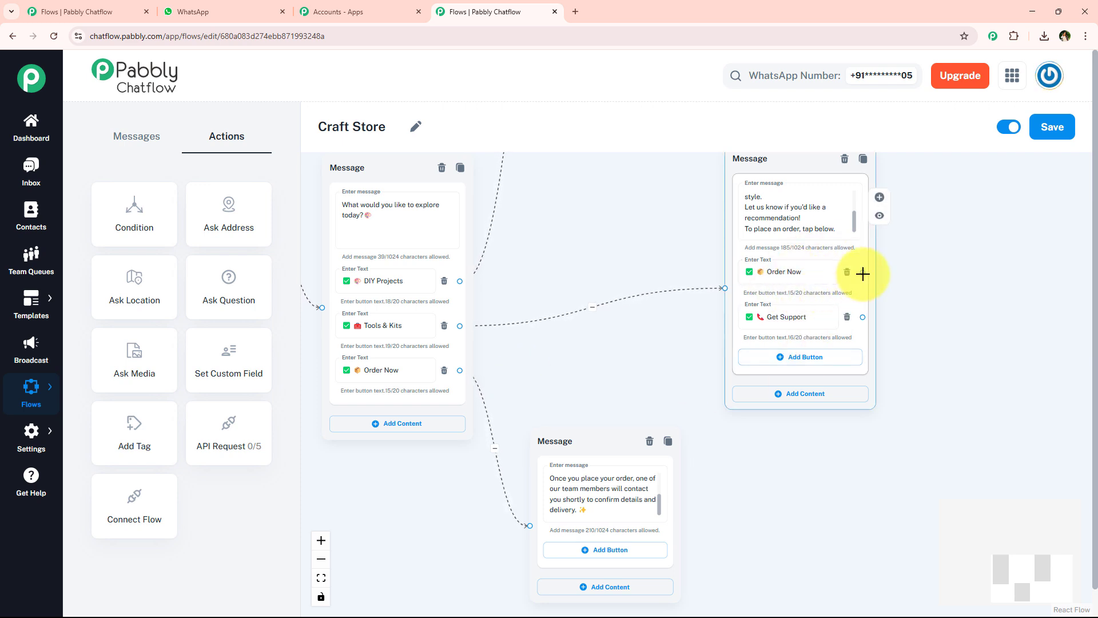
pyautogui.moveTo(862, 274); pyautogui.dragTo(531, 526)
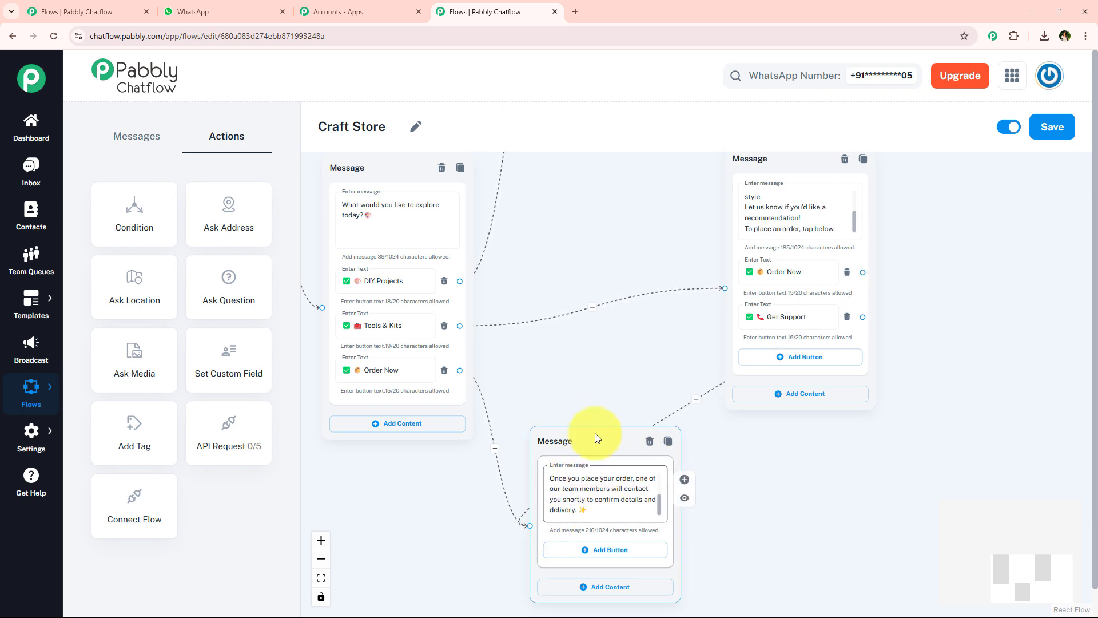
pyautogui.scroll(5, 714, 311)
pyautogui.scroll(-3, 735, 195)
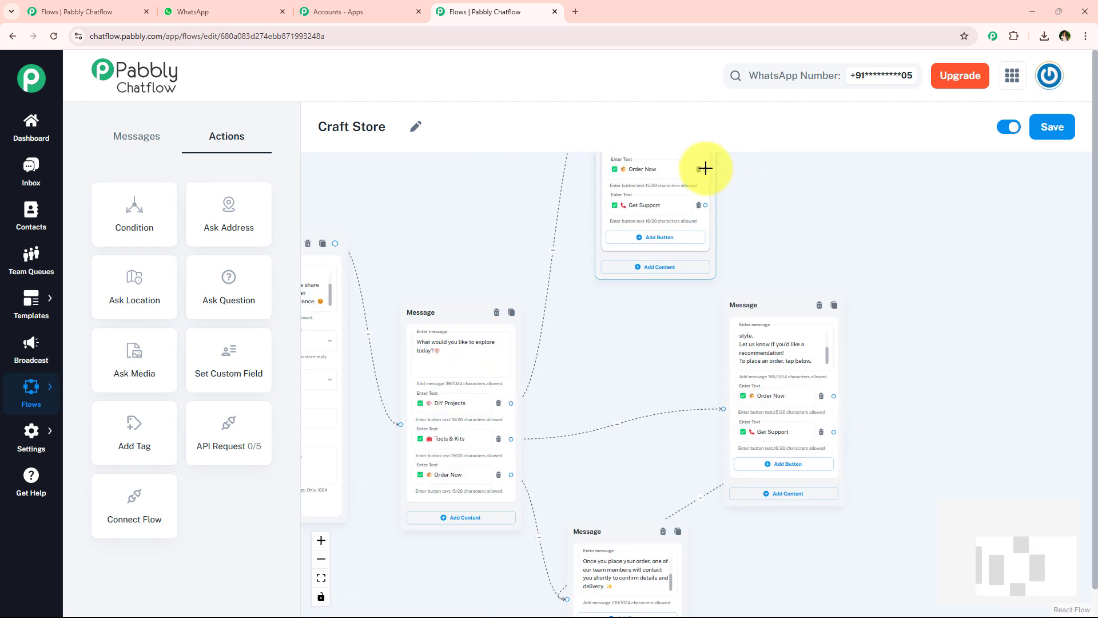
pyautogui.moveTo(705, 168); pyautogui.dragTo(568, 494)
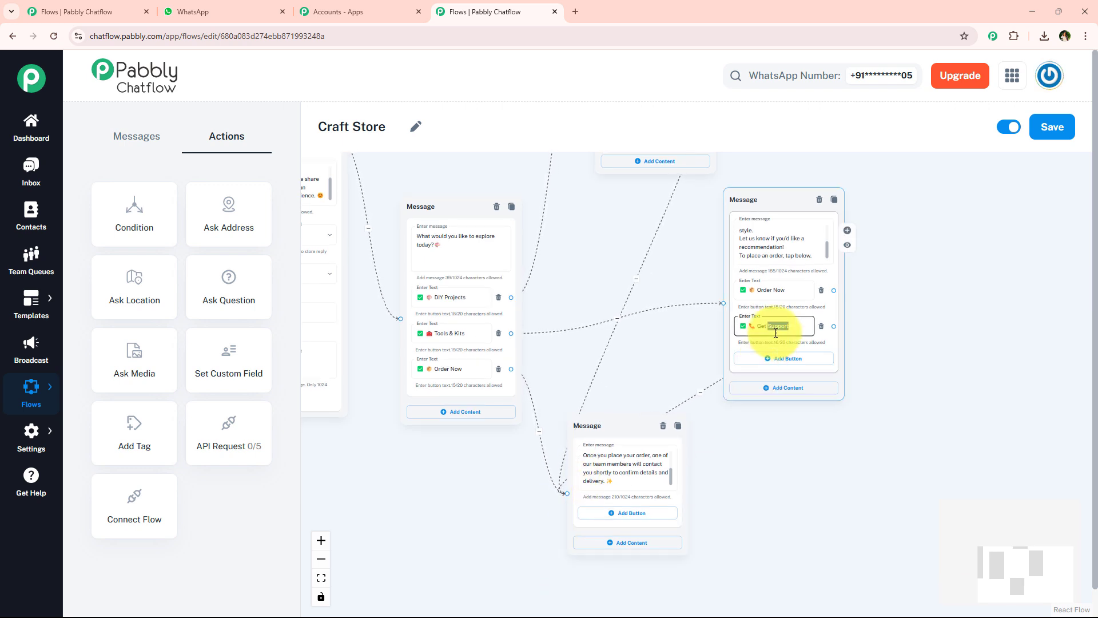
# Add a button labelled "✅ 📞 Get Support" to the order message.
pyautogui.scroll(4, 697, 508)
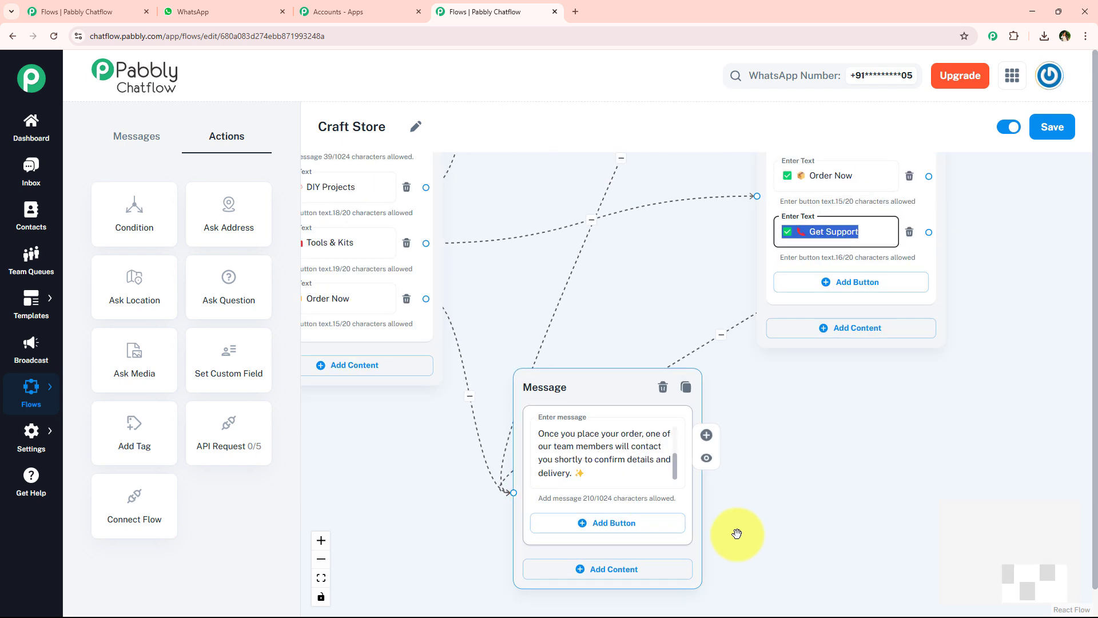
pyautogui.click(619, 483)
pyautogui.click(588, 481)
pyautogui.write('✅ 📞 Get Support')
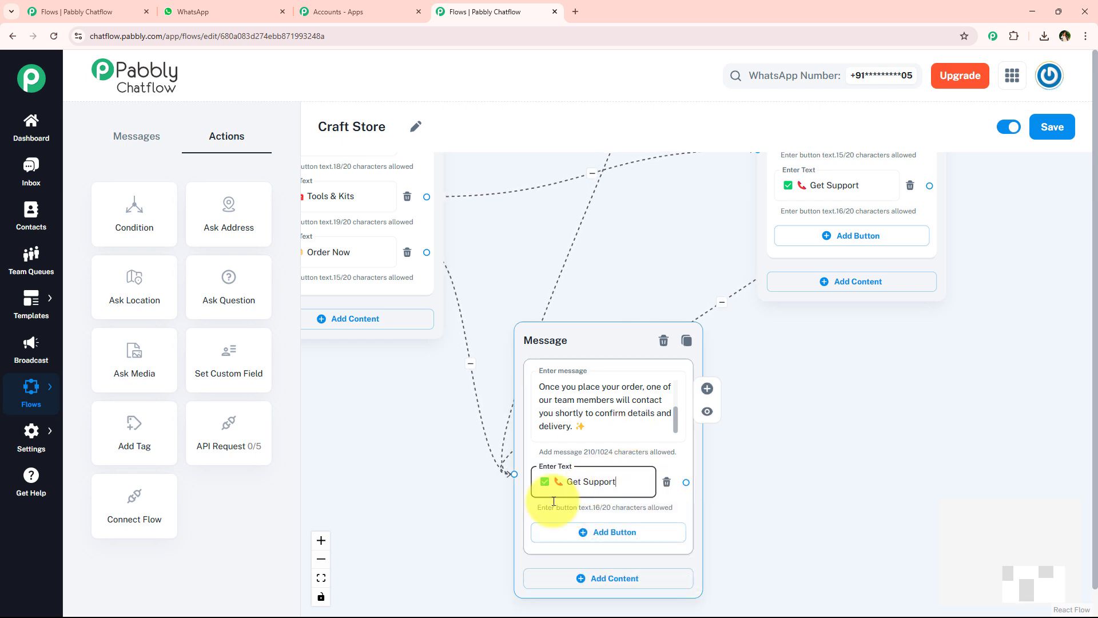
pyautogui.scroll(-2, 609, 511)
pyautogui.scroll(-5, 852, 380)
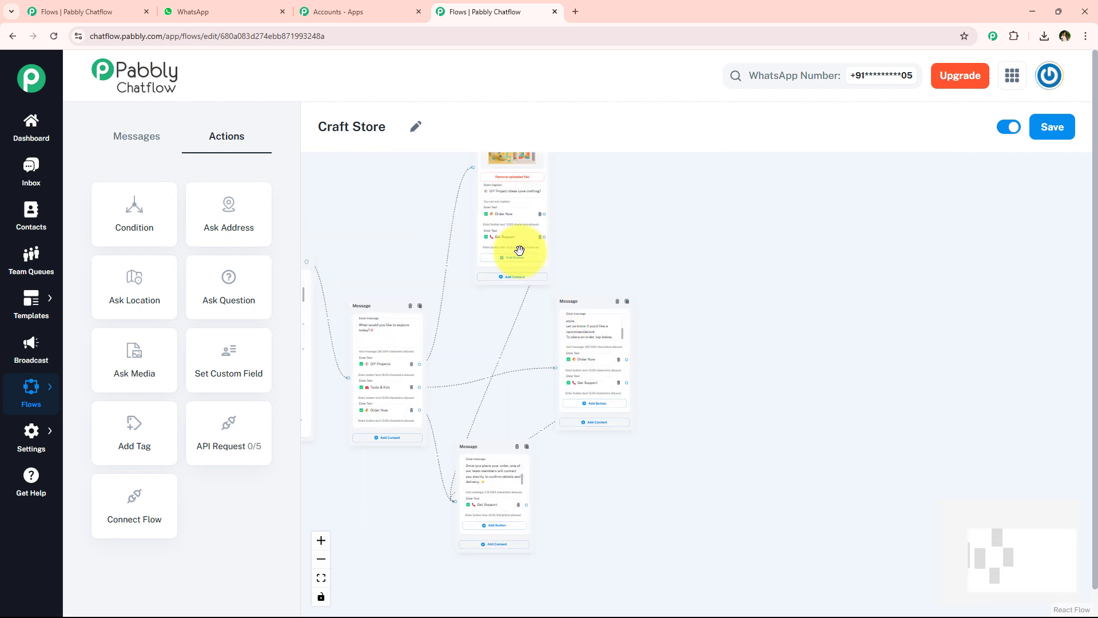
# Connect the DIY message's Get Support button to a new Text + Button message and enter the "Need help choosing a project or tracking your order?" text.
pyautogui.moveTo(544, 236); pyautogui.dragTo(776, 440)
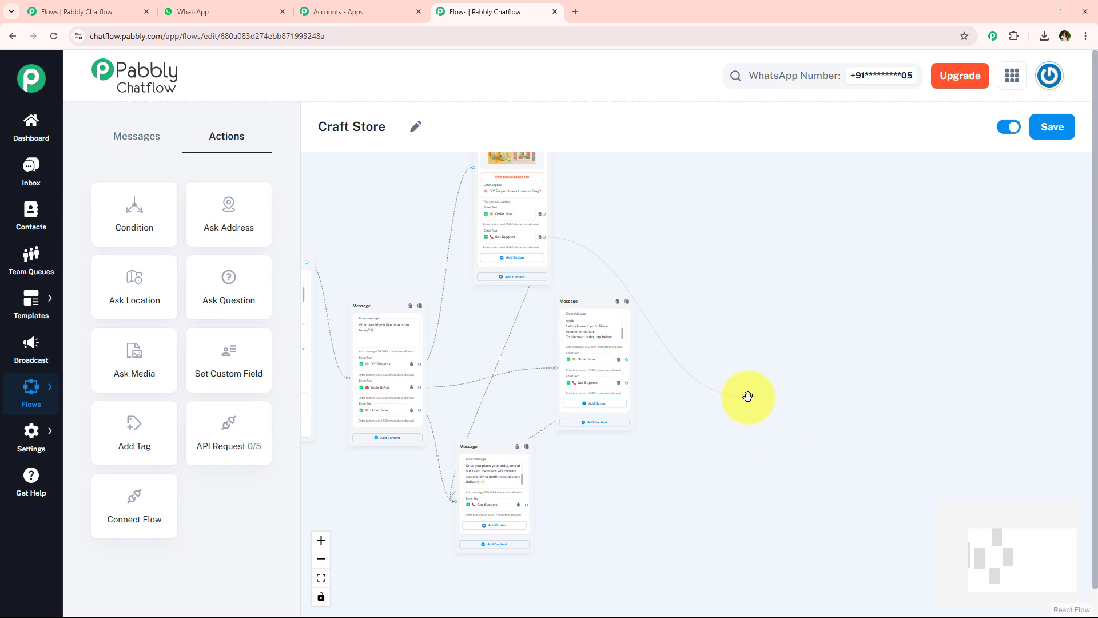
pyautogui.scroll(5, 752, 410)
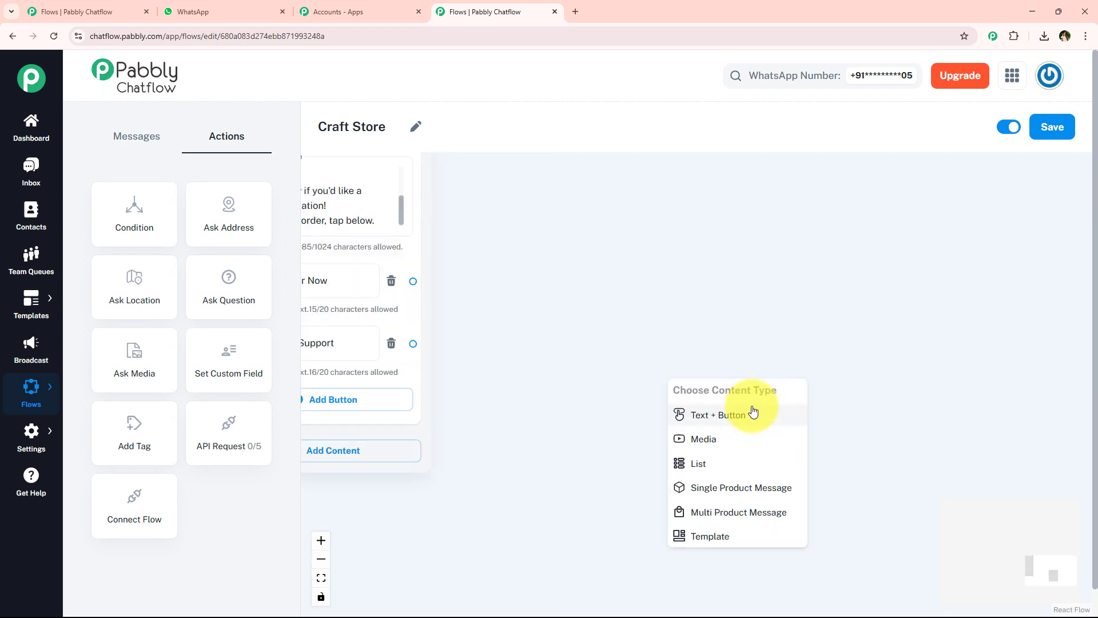
pyautogui.click(739, 419)
pyautogui.moveTo(717, 396); pyautogui.dragTo(678, 294)
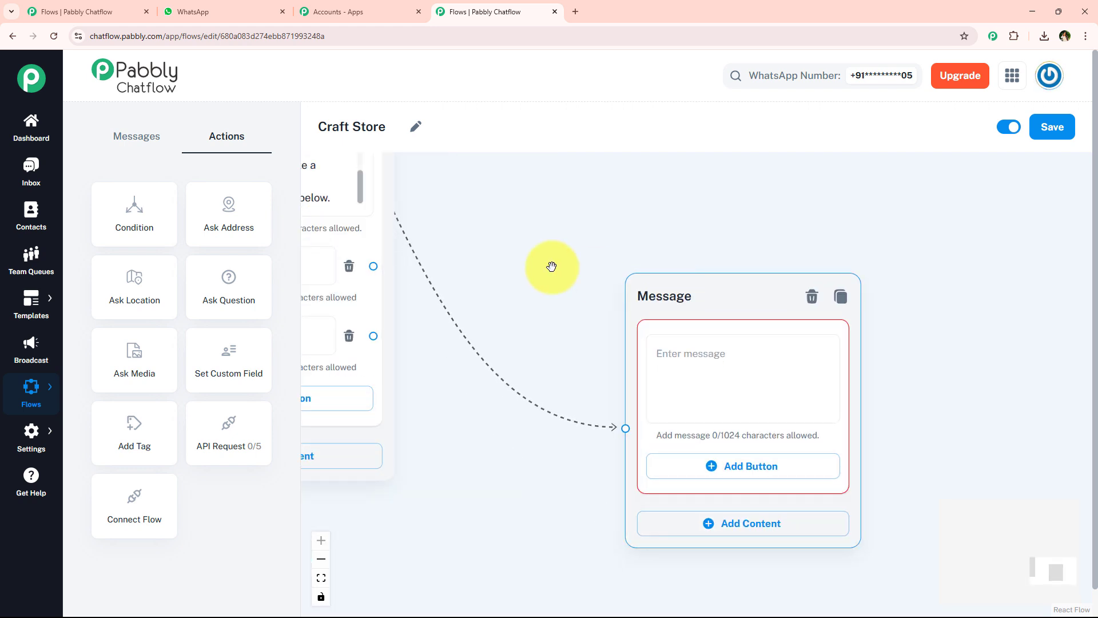
pyautogui.scroll(-3, 608, 380)
pyautogui.click(677, 341)
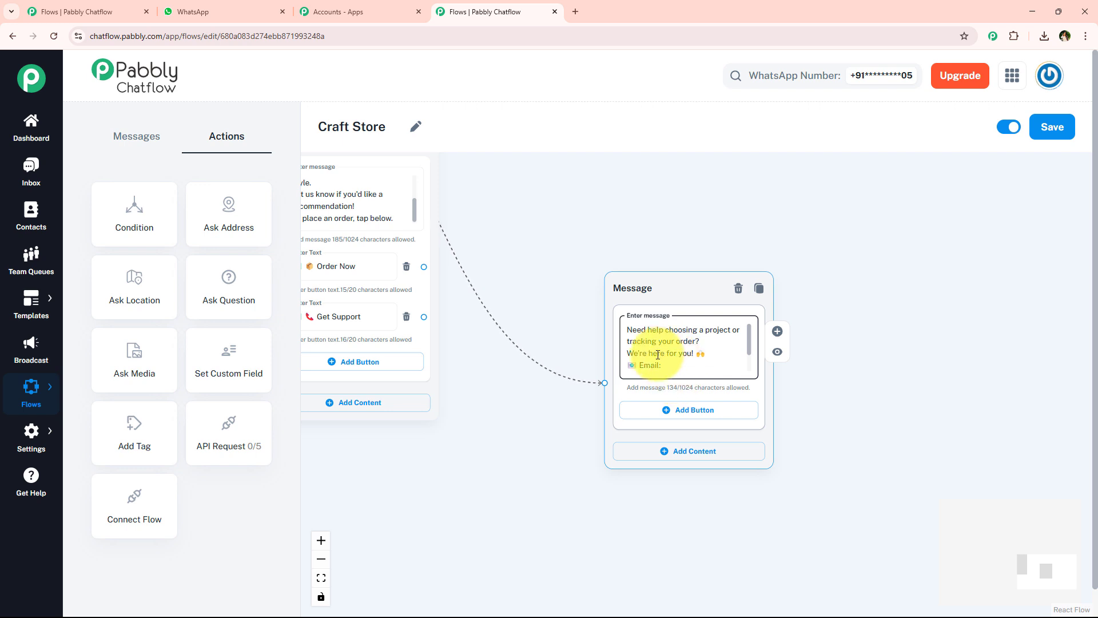
# Connect the Get Support buttons of the Tools & Kits reply and the order message to the support message.
pyautogui.scroll(-4, 579, 288)
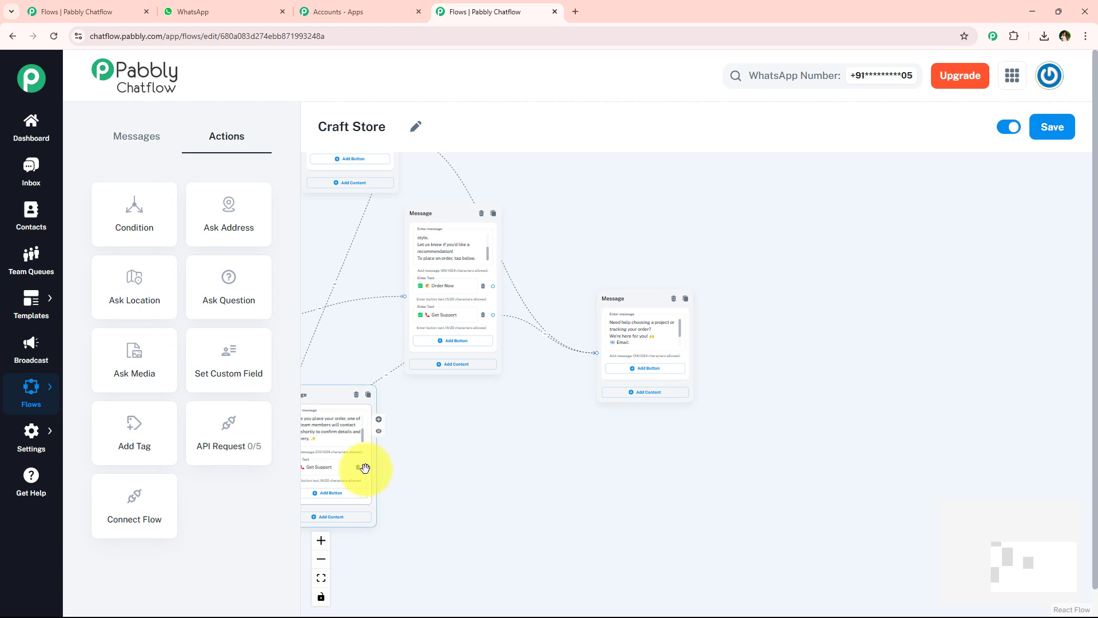
pyautogui.moveTo(365, 468); pyautogui.dragTo(551, 423)
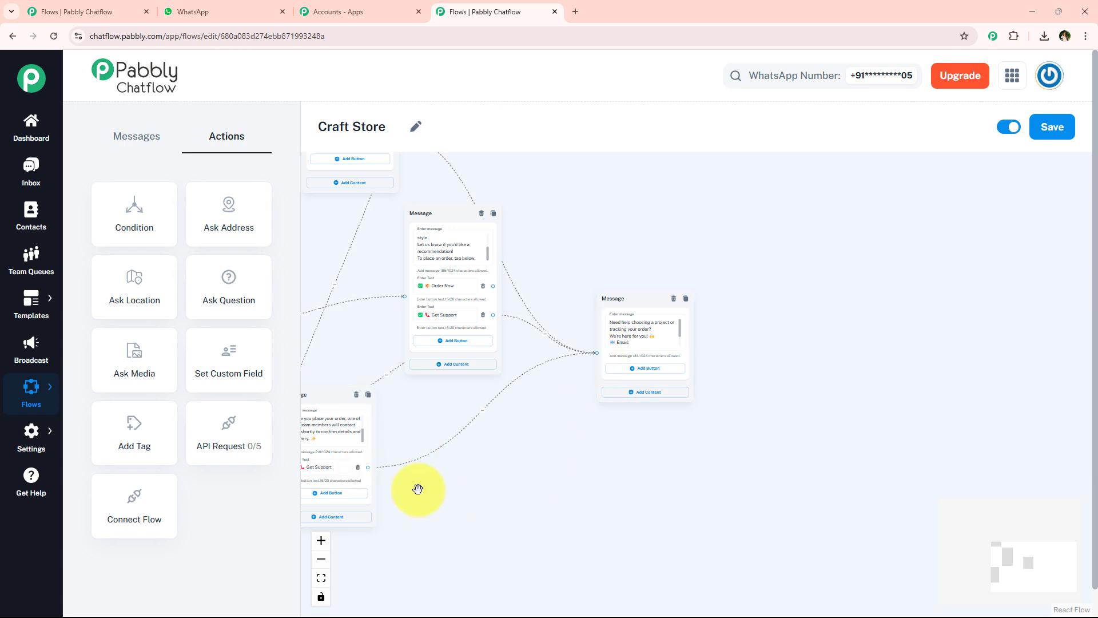
# Examine the whole Craft Store flow, from the Flow Start keywords and name question through the reply messages to the support message.
pyautogui.scroll(3, 461, 503)
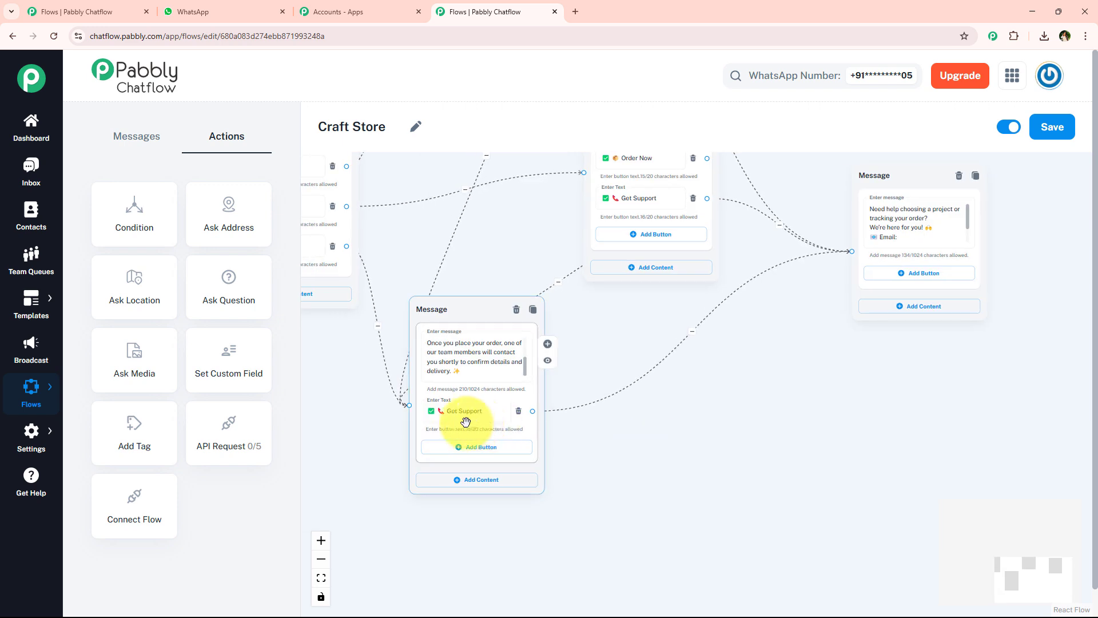
pyautogui.scroll(-5, 635, 503)
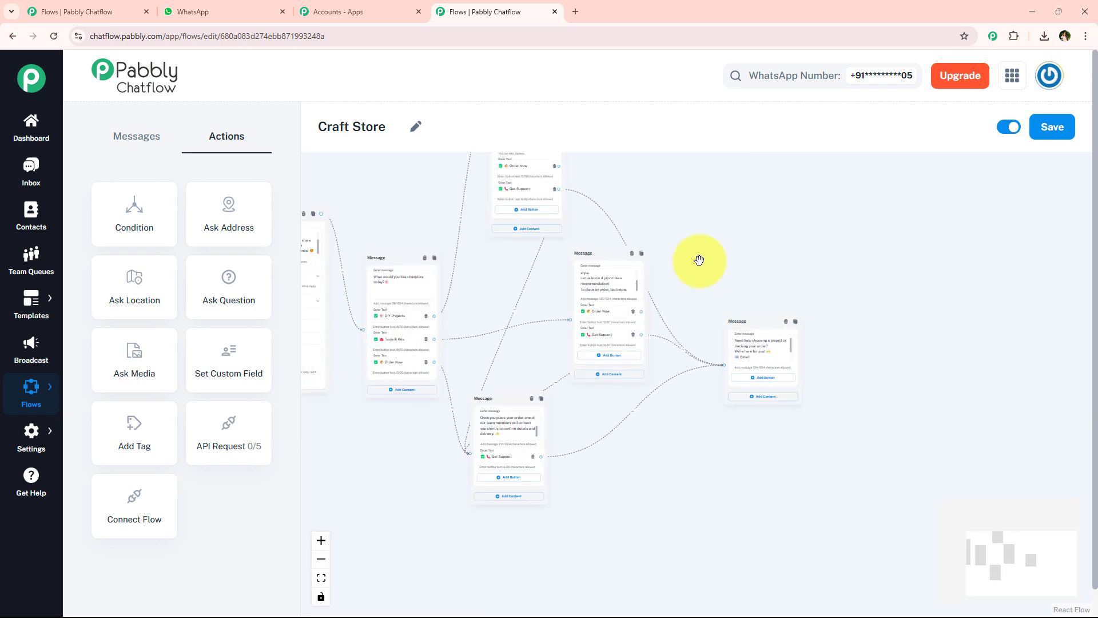
pyautogui.moveTo(699, 260); pyautogui.dragTo(821, 329)
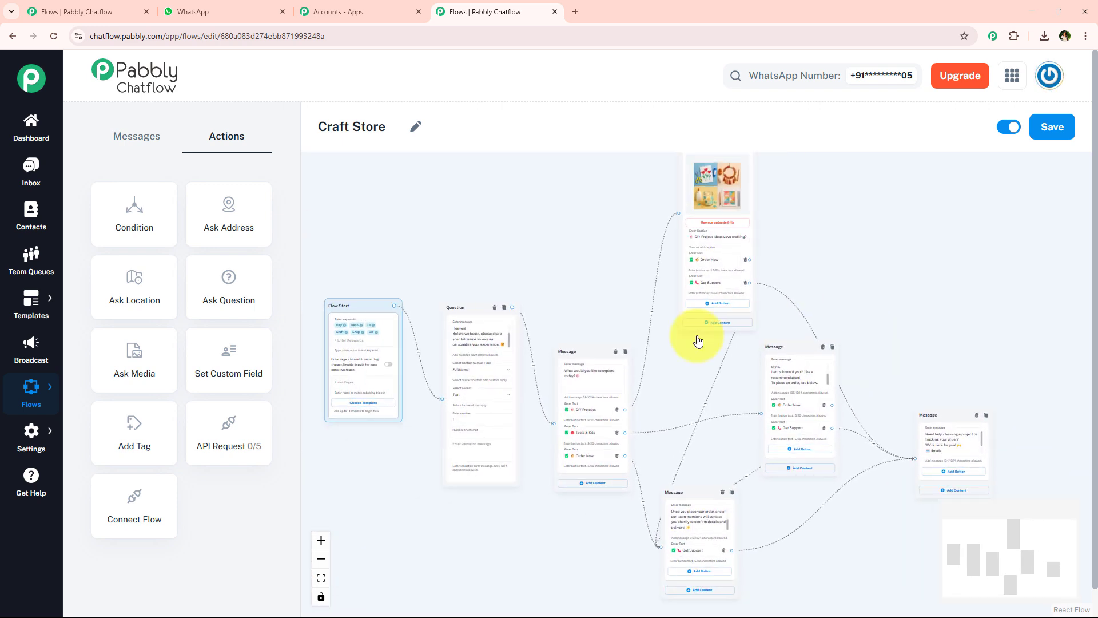
pyautogui.scroll(1, 392, 304)
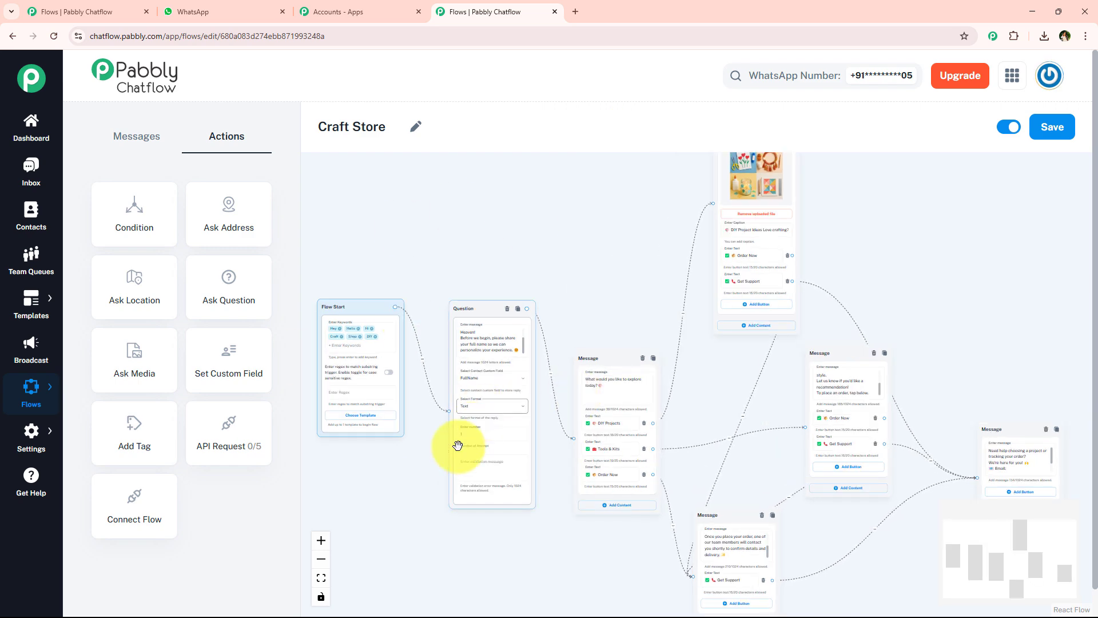
pyautogui.scroll(2, 377, 326)
pyautogui.scroll(2, 378, 326)
pyautogui.moveTo(453, 433); pyautogui.dragTo(595, 436)
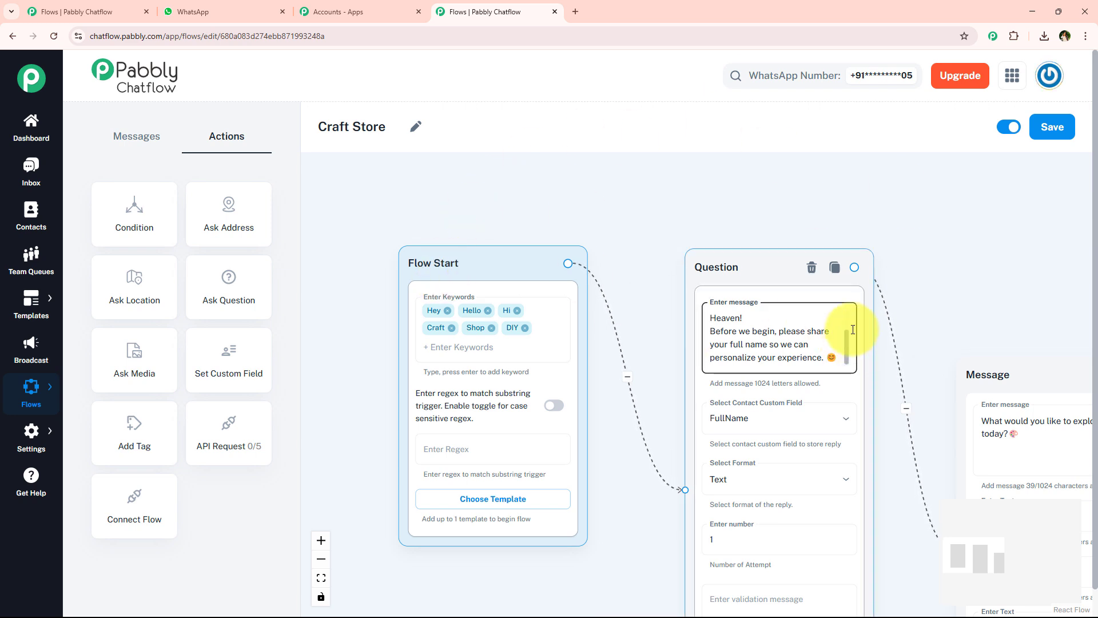
pyautogui.scroll(2, 853, 330)
pyautogui.scroll(-2, 853, 330)
pyautogui.moveTo(980, 245); pyautogui.dragTo(578, 217)
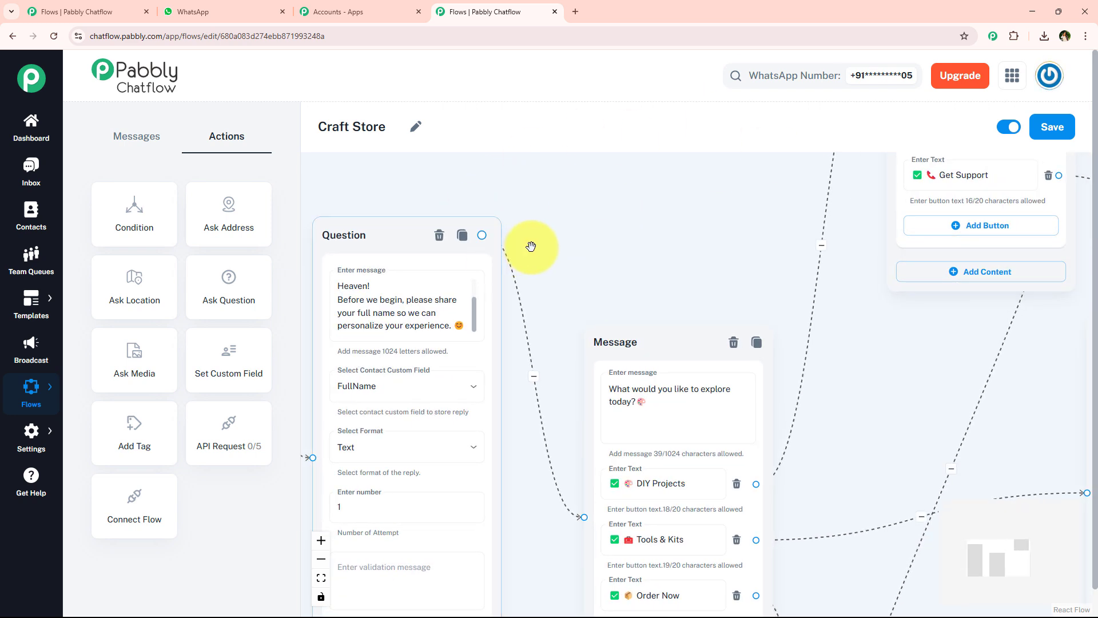
pyautogui.moveTo(853, 429); pyautogui.dragTo(490, 441)
pyautogui.scroll(-3, 490, 440)
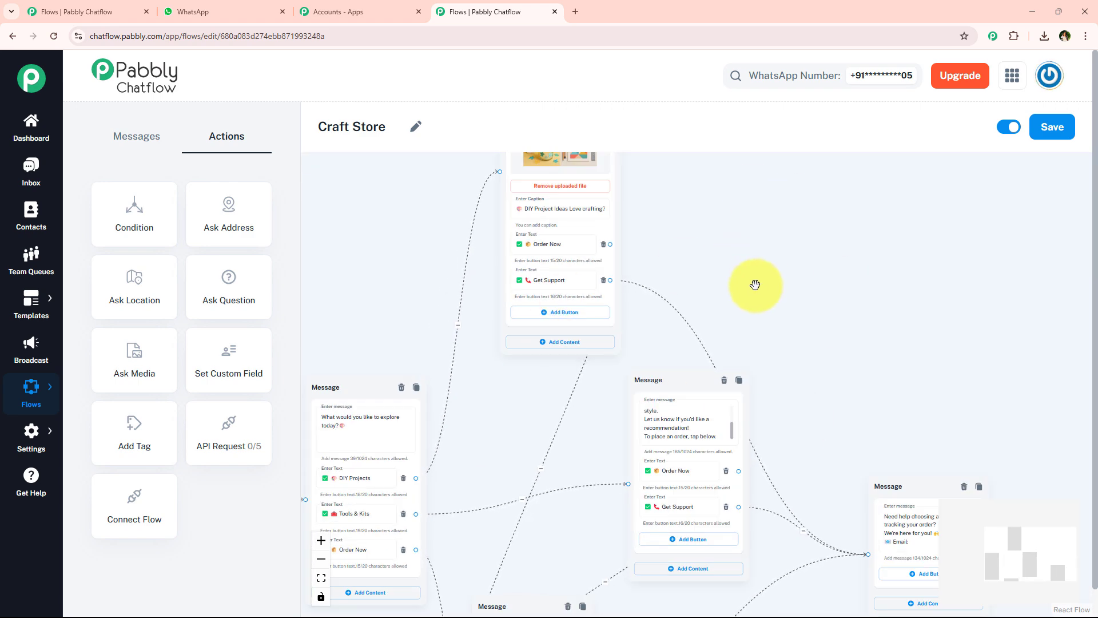
pyautogui.scroll(-2, 755, 285)
pyautogui.moveTo(774, 274); pyautogui.dragTo(829, 348)
pyautogui.moveTo(490, 245); pyautogui.dragTo(577, 297)
pyautogui.moveTo(527, 262); pyautogui.dragTo(619, 309)
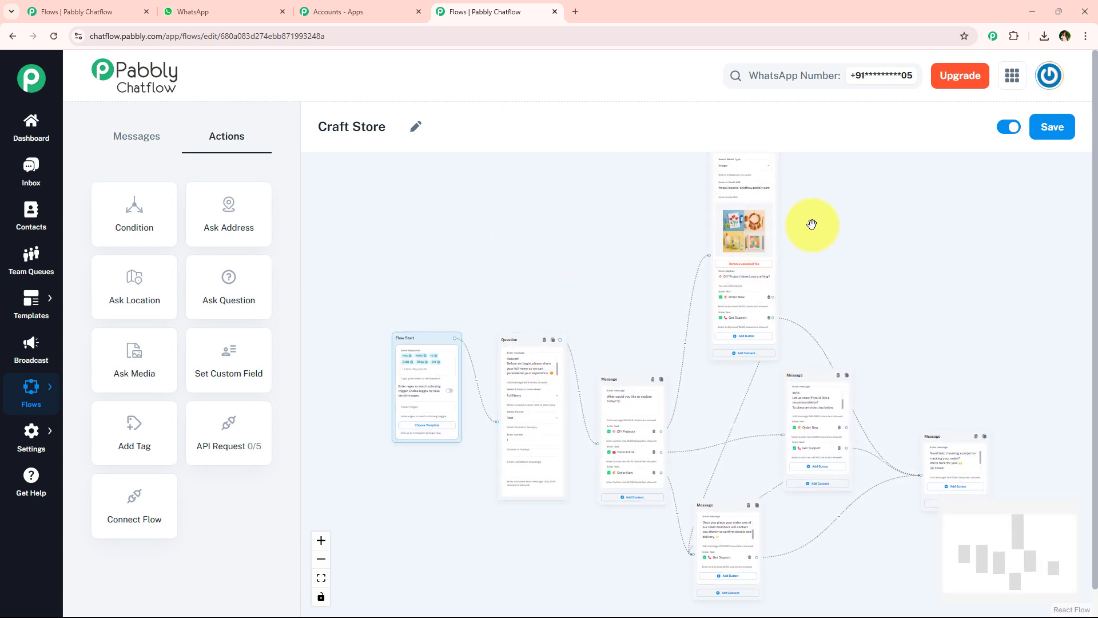
# Save the Craft Store flow.
pyautogui.moveTo(808, 228); pyautogui.dragTo(802, 277)
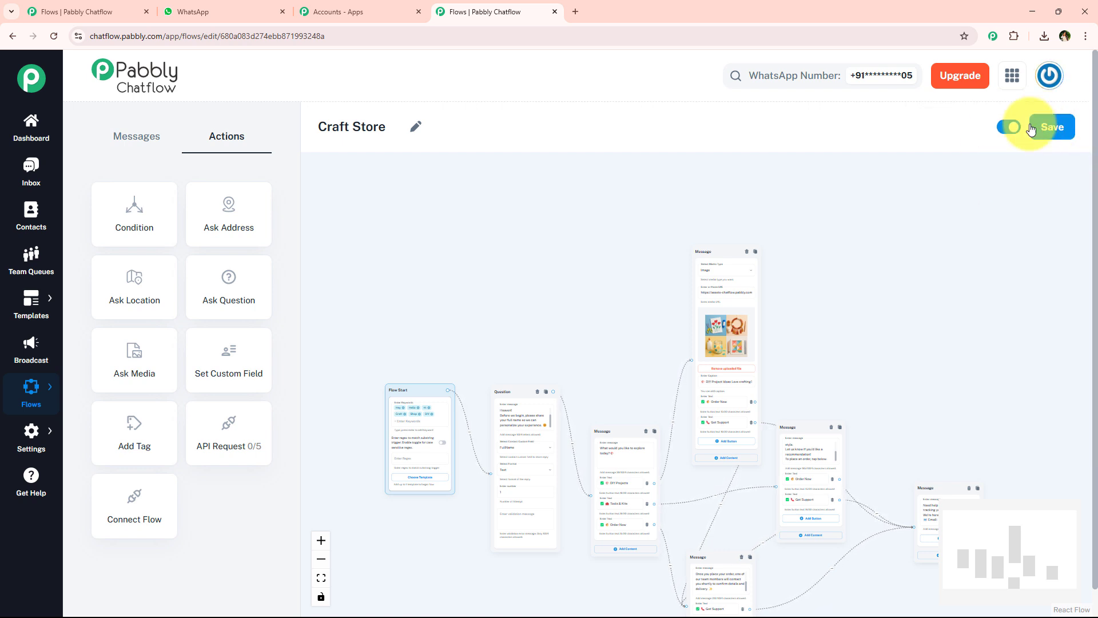
pyautogui.click(1065, 129)
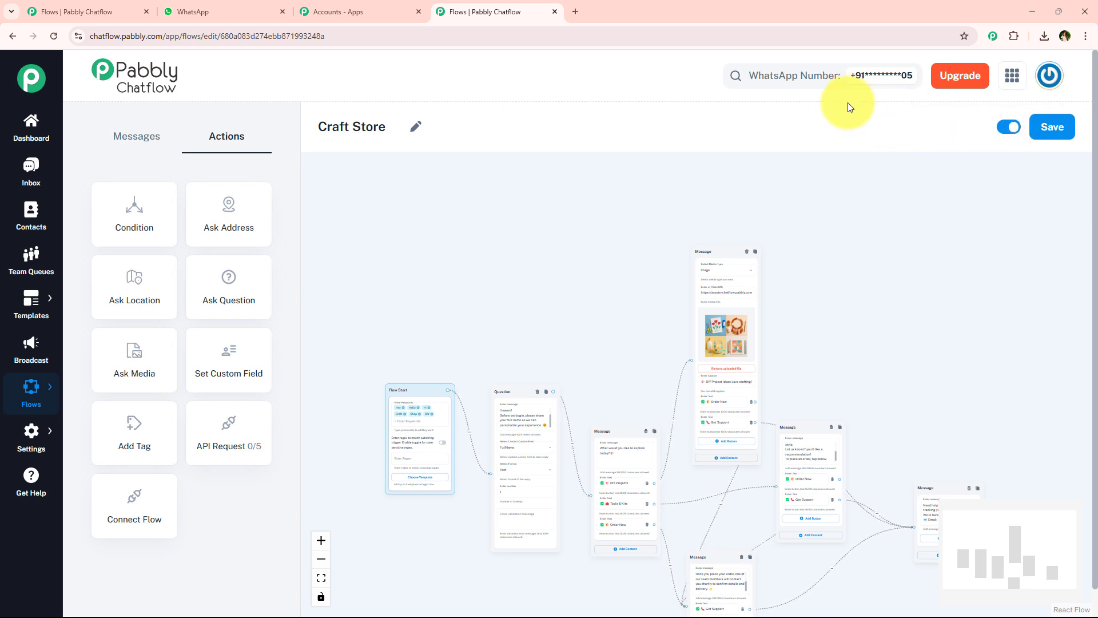
# Switch to WhatsApp and clear the Pabbly ChatFlow chat.
pyautogui.click(210, 9)
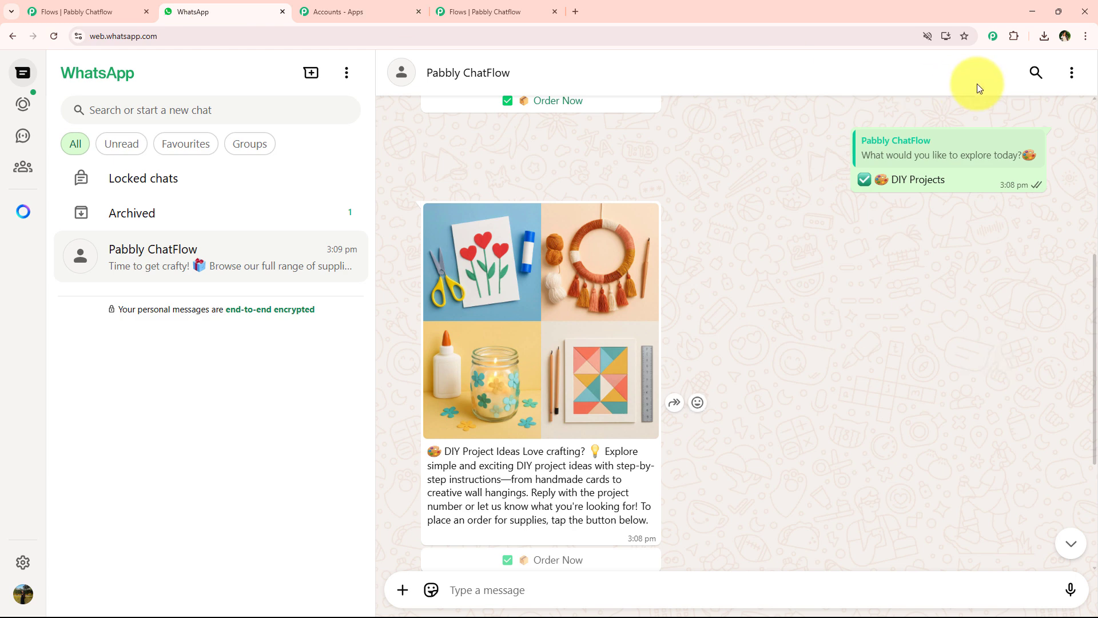
pyautogui.click(1071, 73)
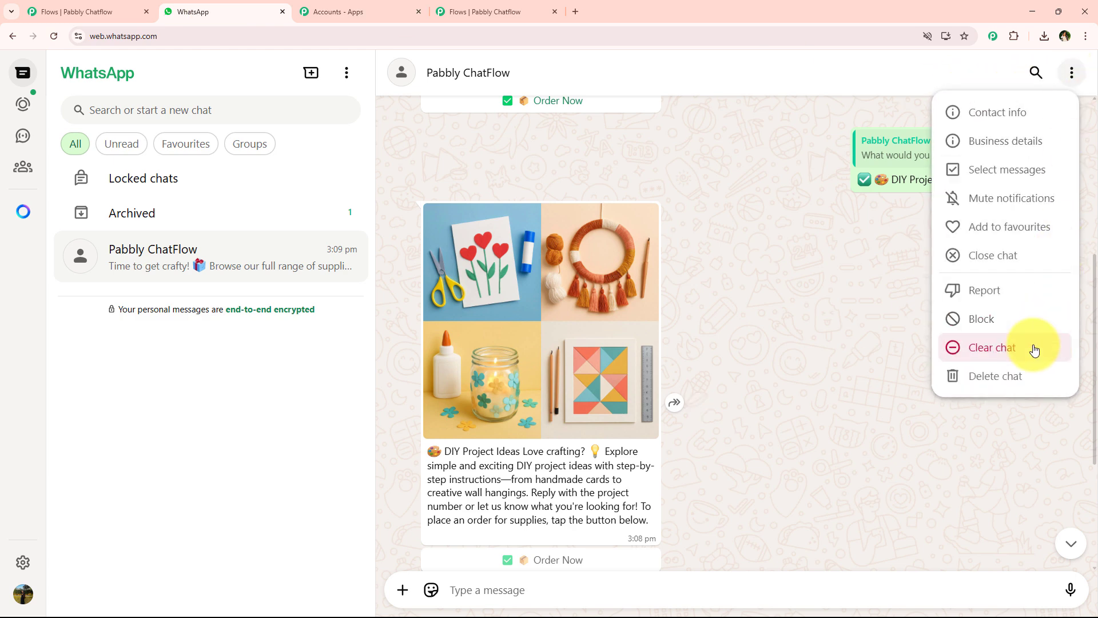
pyautogui.click(1034, 348)
pyautogui.click(679, 378)
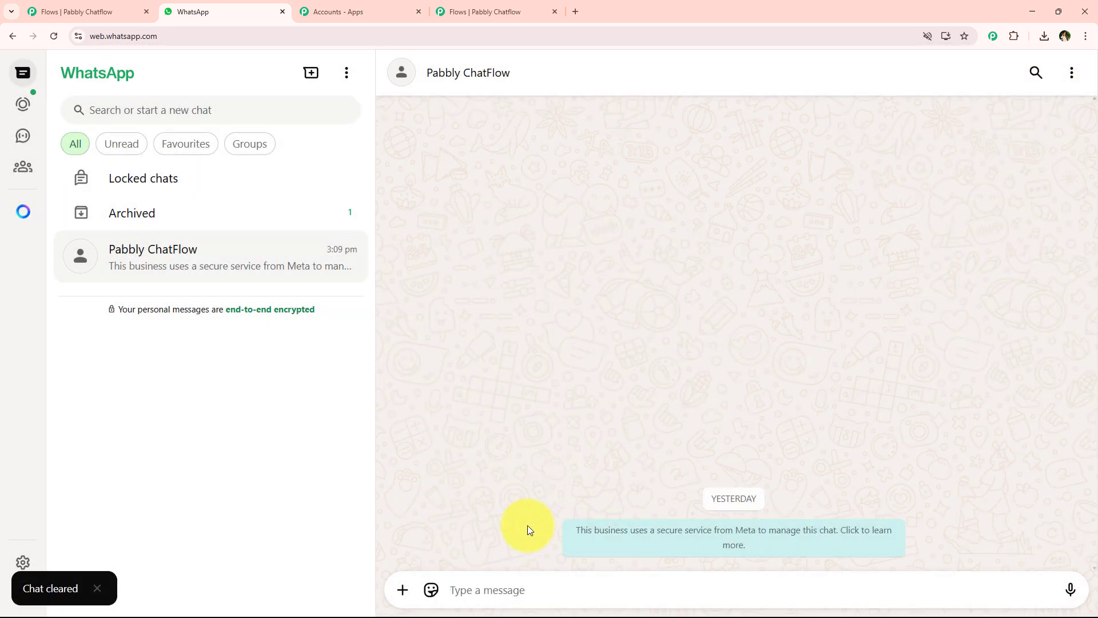
# Send the keyword "DIY" to start the bot and answer its question with the customer's full name.
pyautogui.click(459, 587)
pyautogui.write('p')
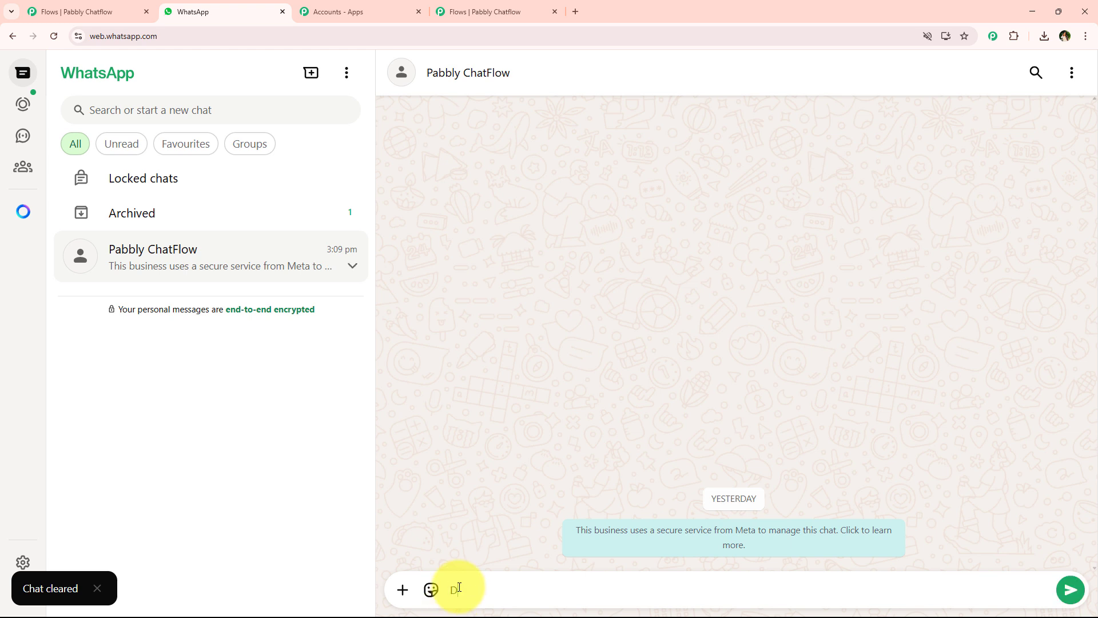
pyautogui.write('IY')
pyautogui.press('Return')
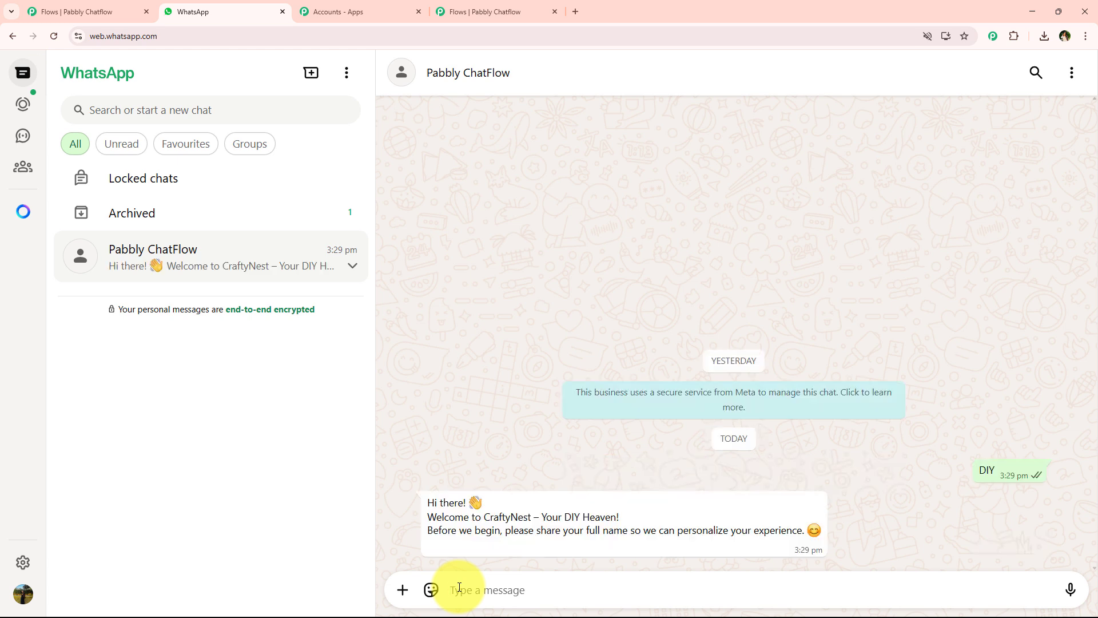
pyautogui.write('Demo User')
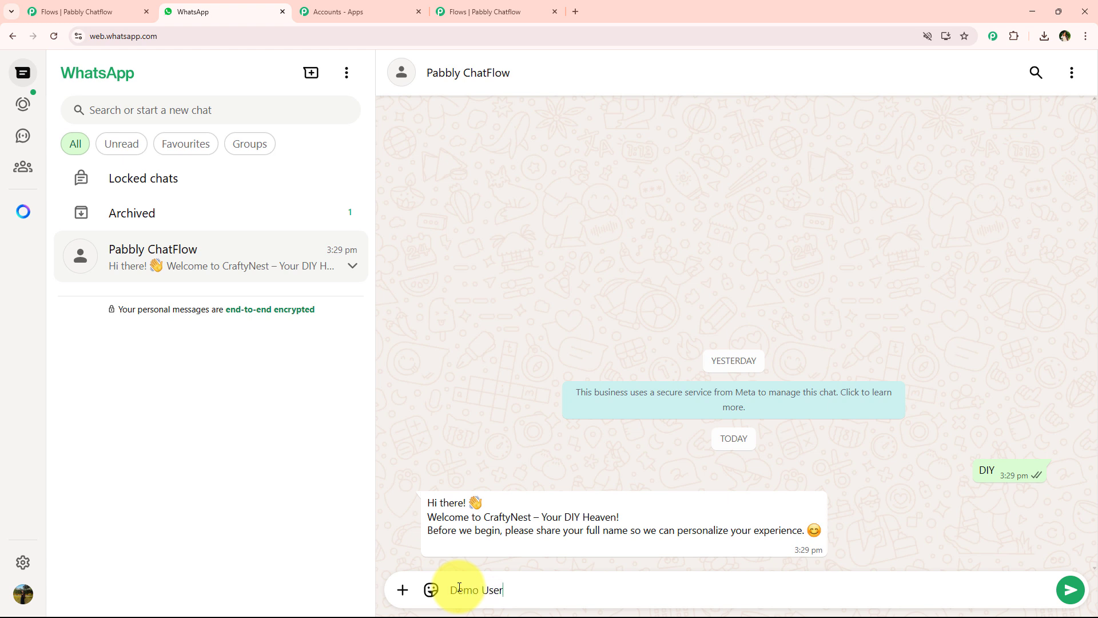
pyautogui.press('Return')
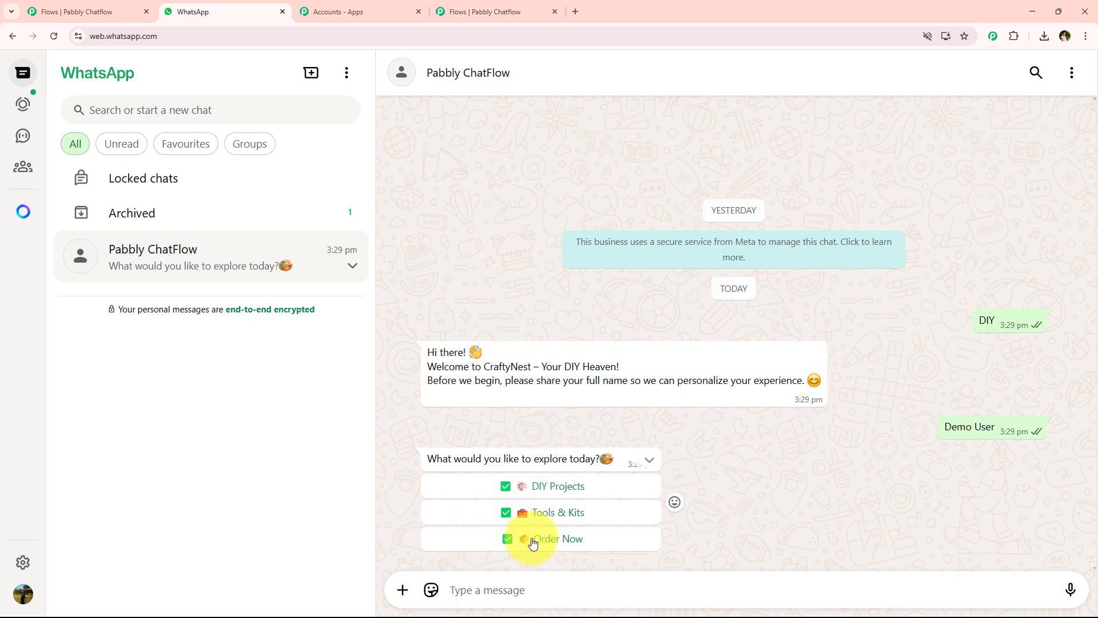
# Test the bot's DIY Projects, Tools & Kits and Order Now options, including the order reply's Get Support option.
pyautogui.click(552, 488)
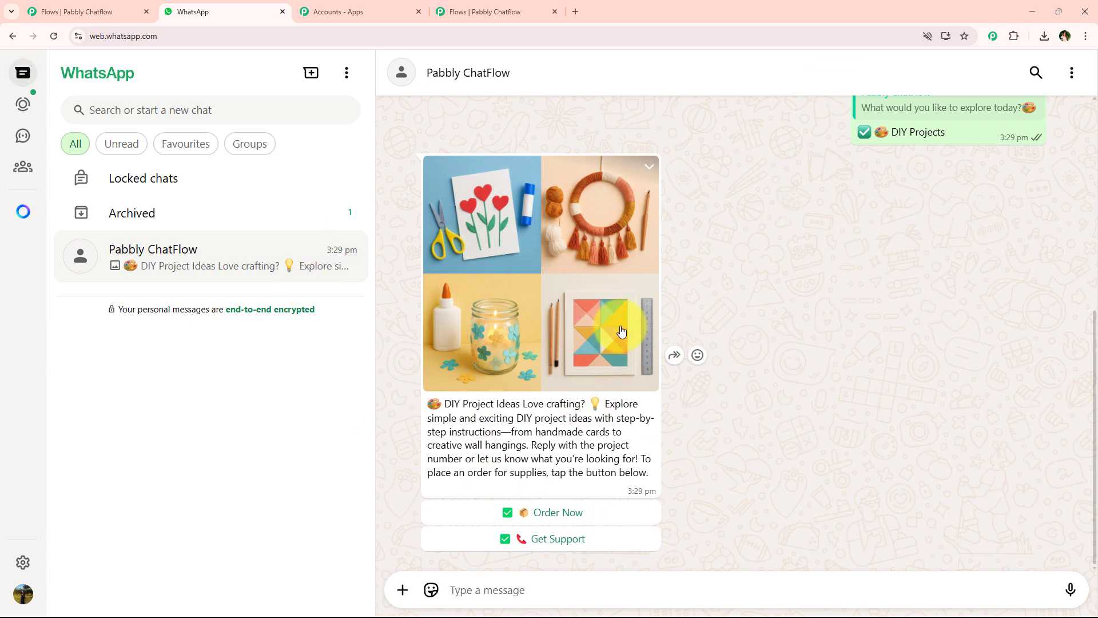
pyautogui.scroll(5, 620, 338)
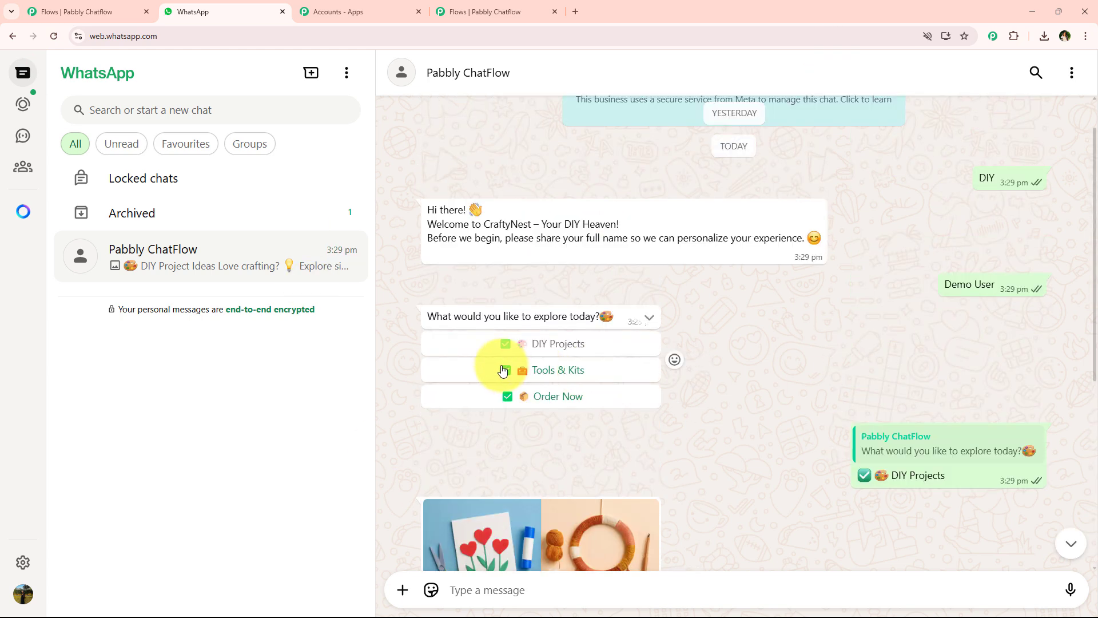
pyautogui.click(503, 369)
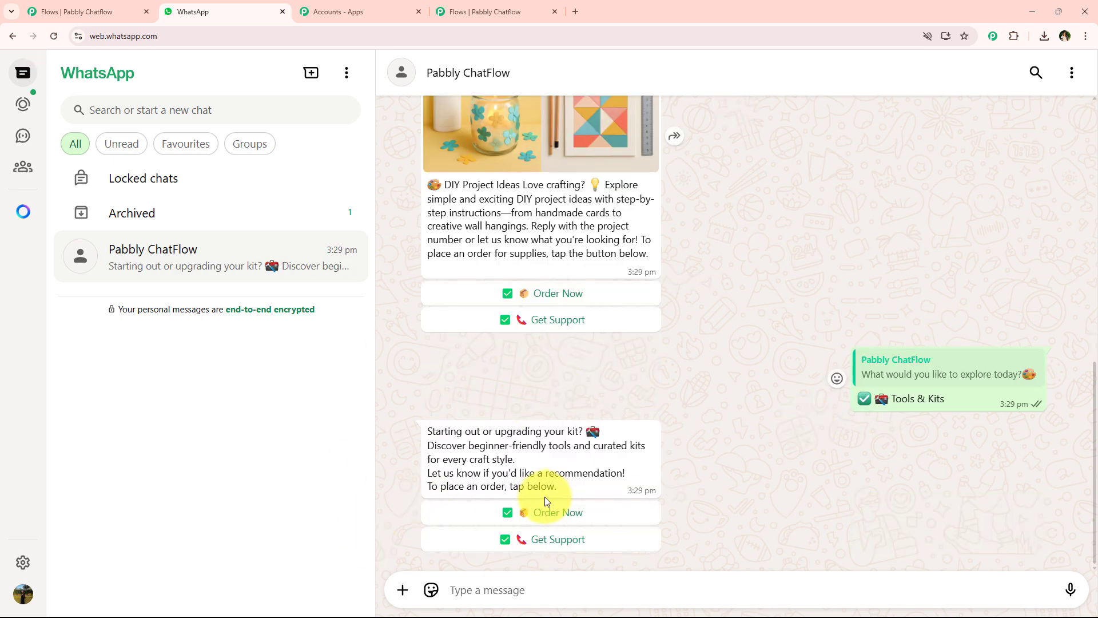
pyautogui.scroll(10, 561, 409)
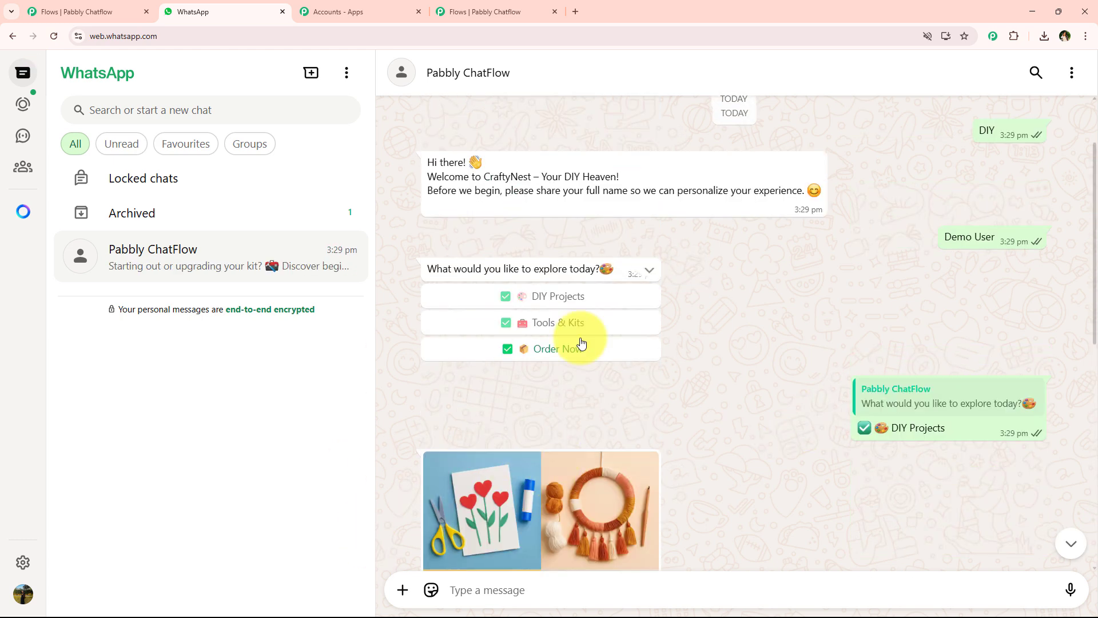
pyautogui.click(579, 349)
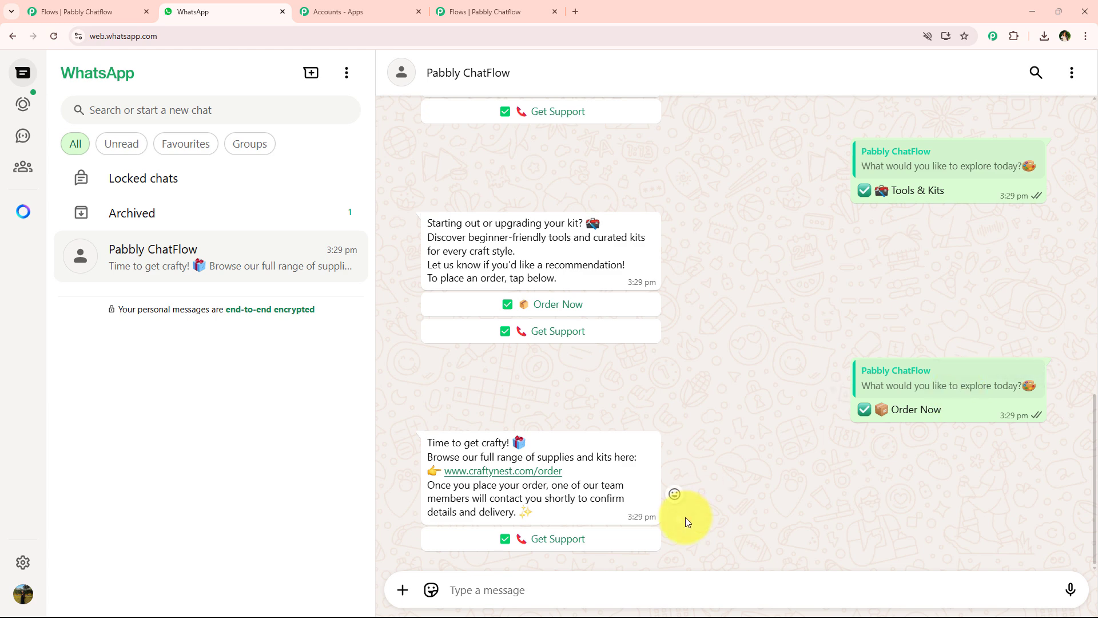
pyautogui.click(498, 541)
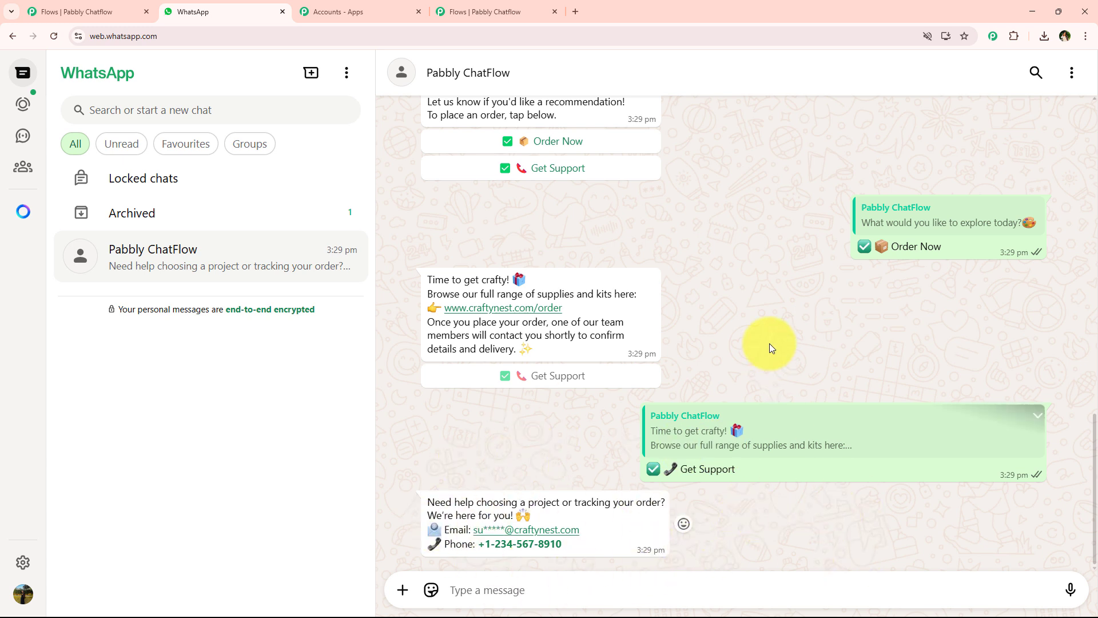
# Review the complete test conversation, from the DIY trigger message to the support reply.
pyautogui.scroll(1, 778, 494)
pyautogui.scroll(7, 778, 501)
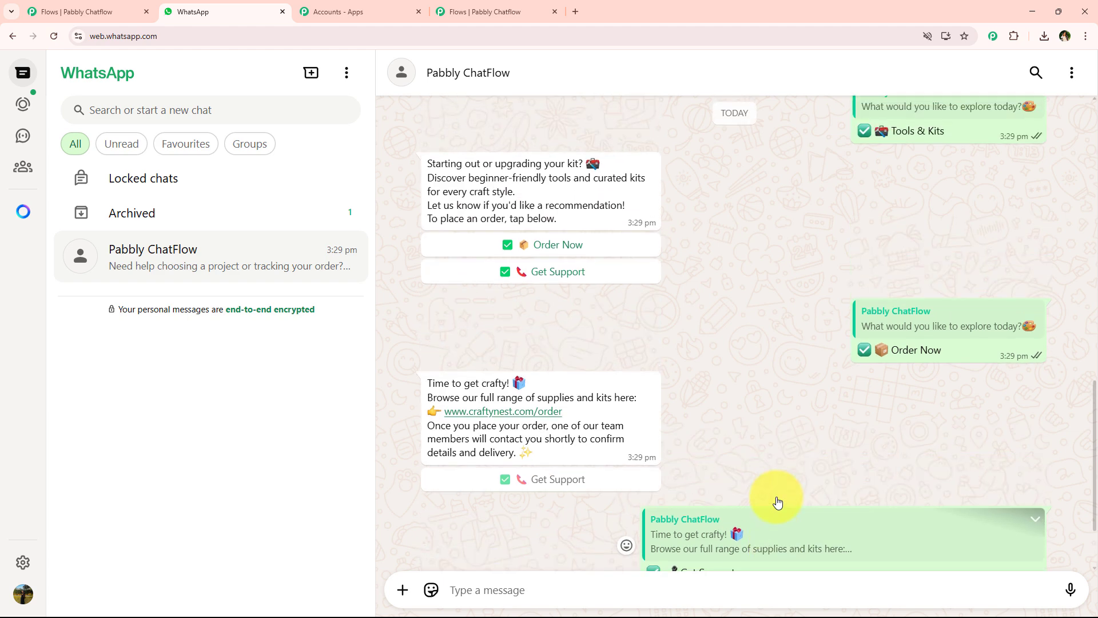
pyautogui.scroll(10, 774, 499)
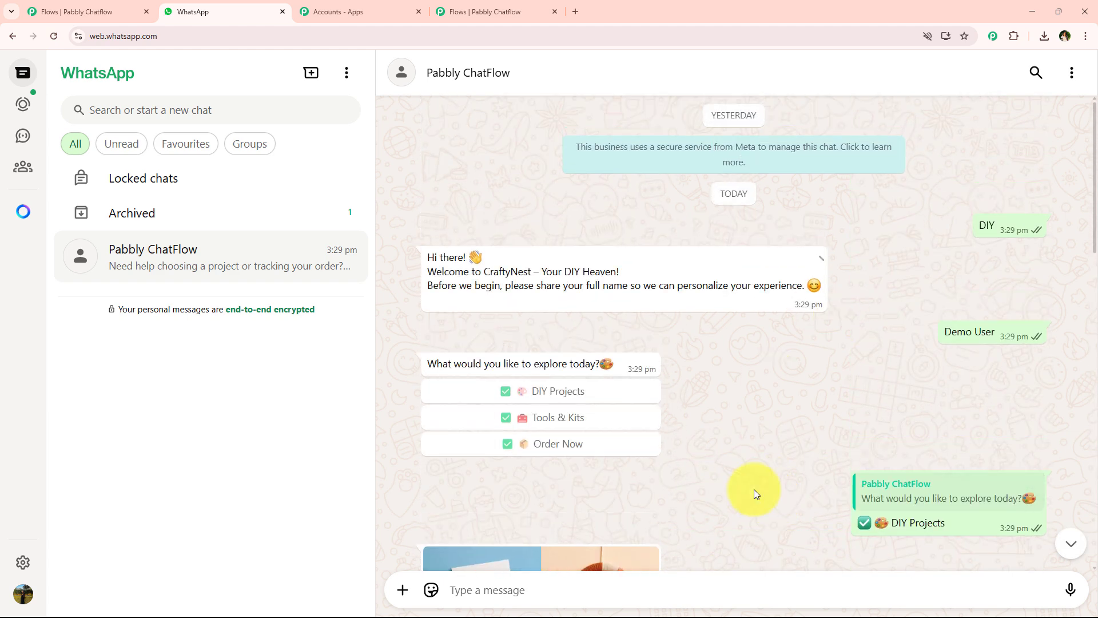
pyautogui.scroll(-4, 652, 452)
pyautogui.scroll(-10, 707, 432)
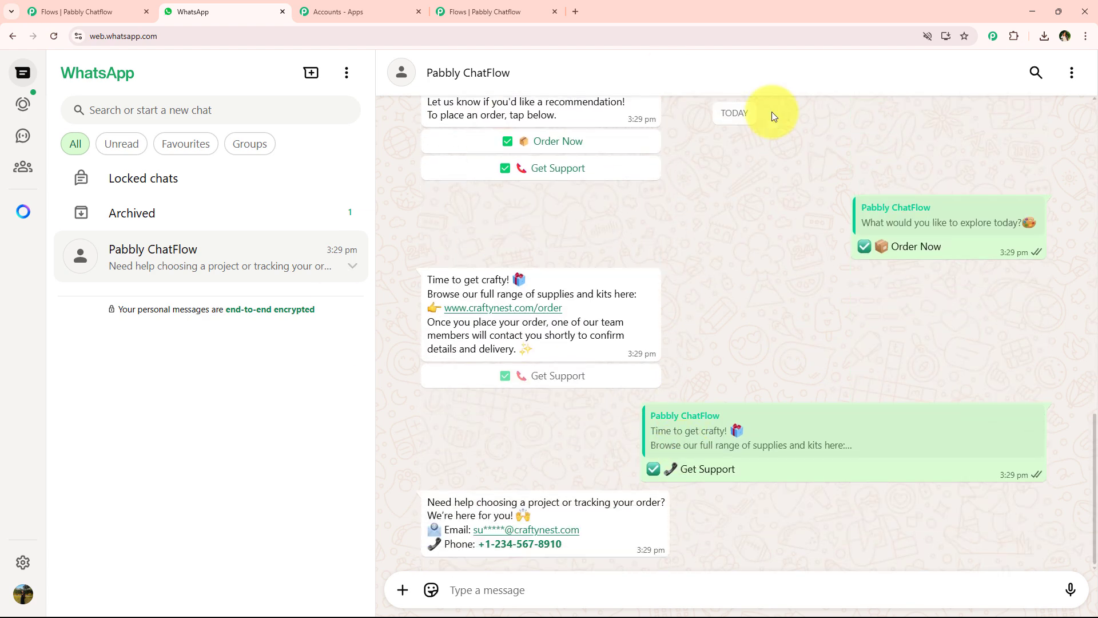
# Compare the Craft Store flow in Pabbly Chatflow with the WhatsApp test conversation, examining the DIY media message closely.
pyautogui.click(532, 8)
pyautogui.moveTo(617, 358); pyautogui.dragTo(630, 255)
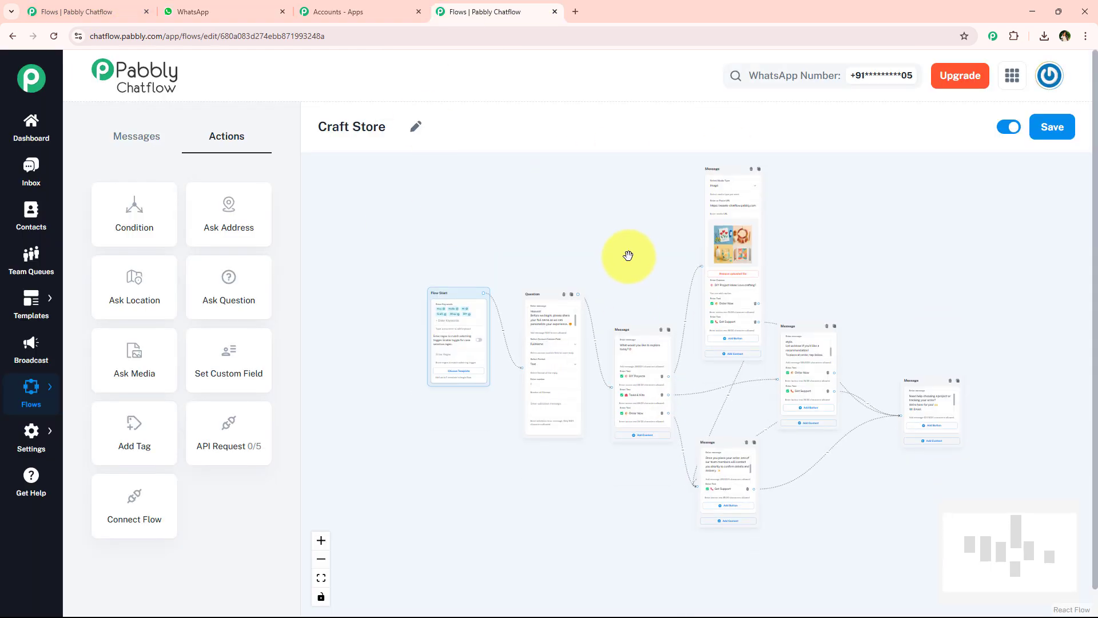
pyautogui.scroll(4, 630, 257)
pyautogui.scroll(-2, 625, 274)
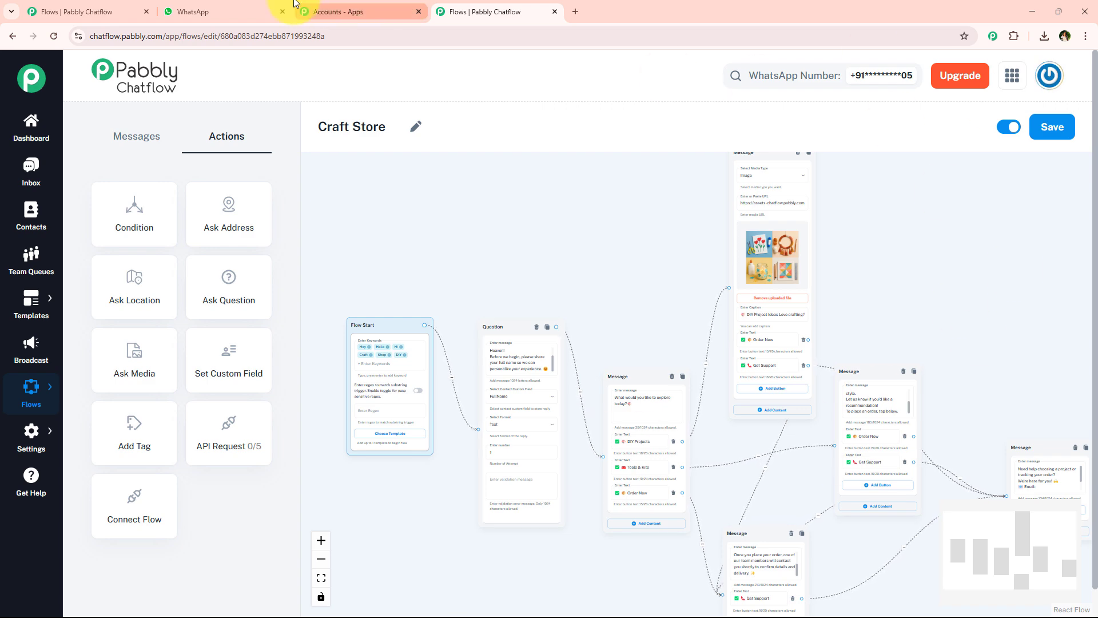
pyautogui.click(263, 11)
pyautogui.scroll(3, 661, 399)
pyautogui.scroll(10, 661, 395)
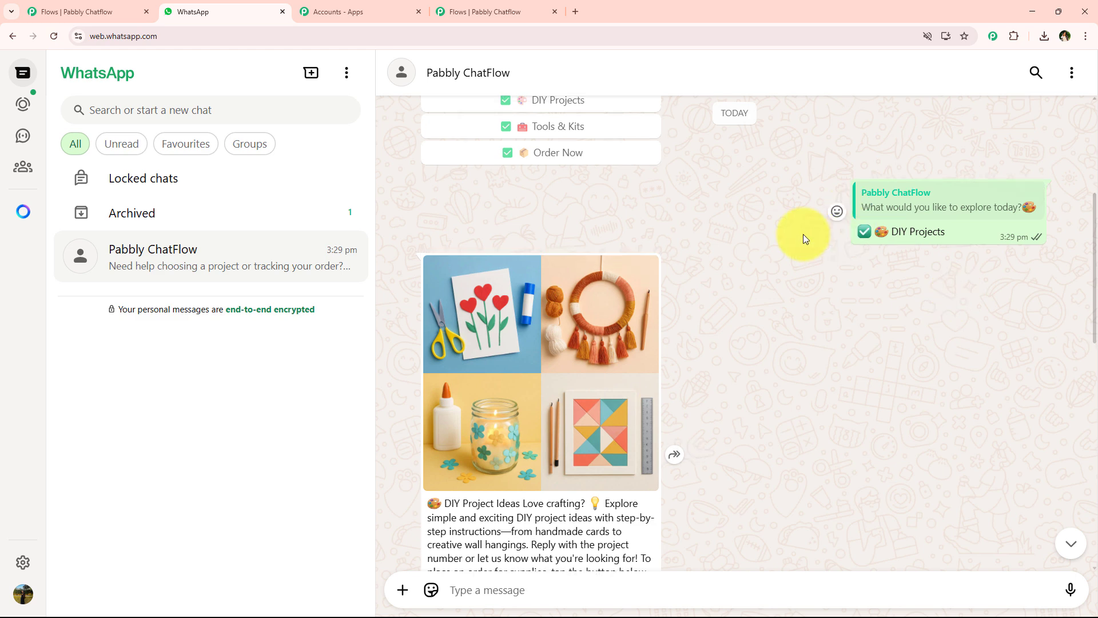
pyautogui.click(483, 10)
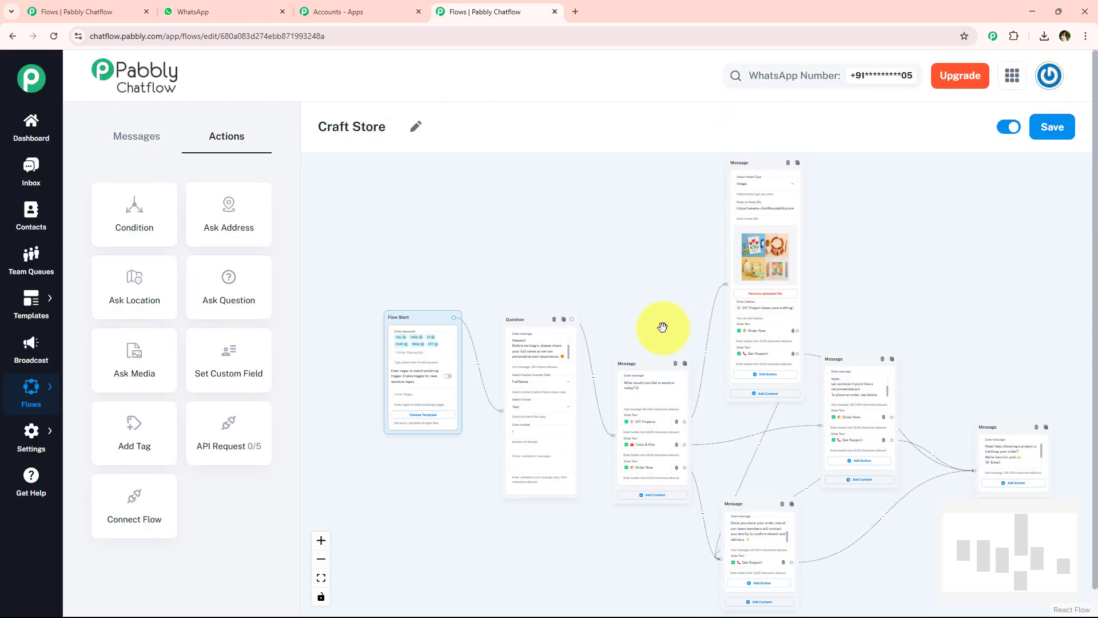
pyautogui.moveTo(662, 327); pyautogui.dragTo(625, 328)
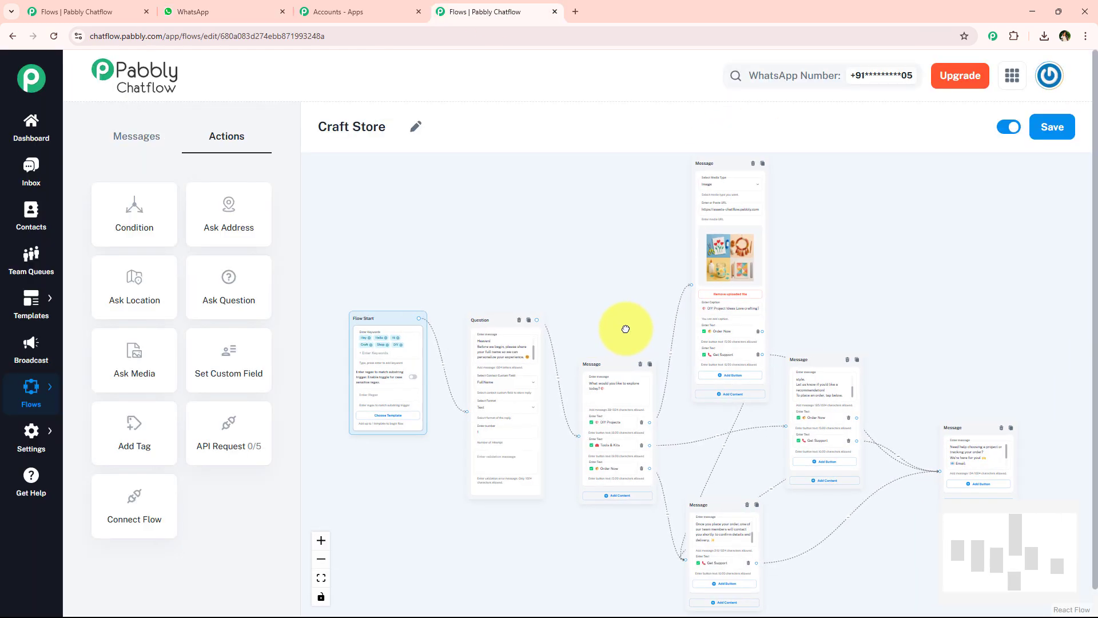
pyautogui.scroll(3, 380, 294)
pyautogui.moveTo(674, 241); pyautogui.dragTo(436, 335)
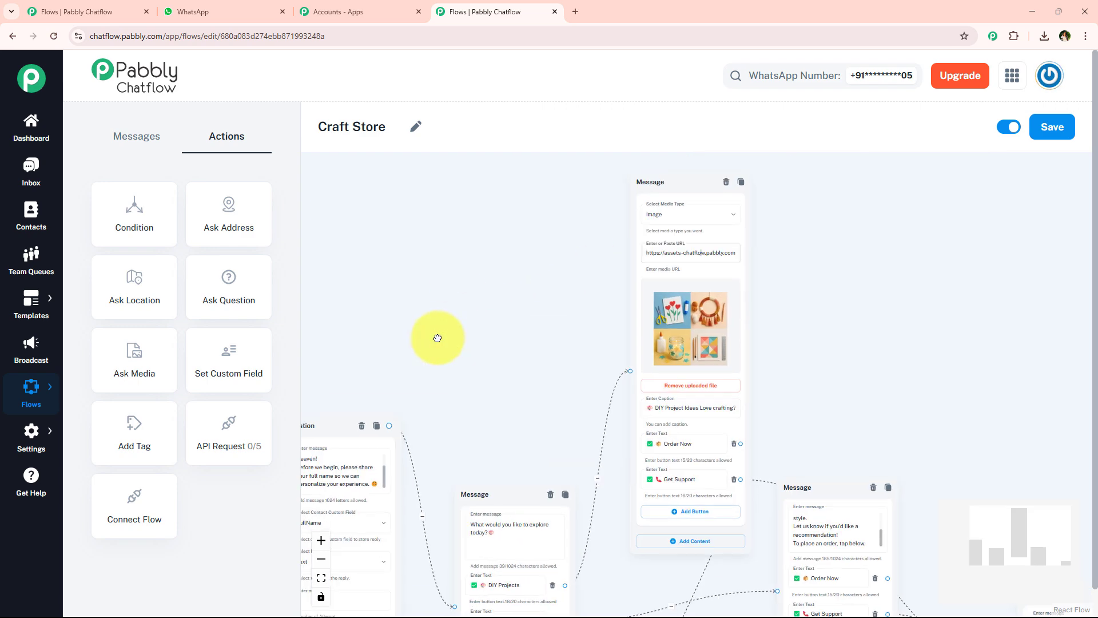
pyautogui.scroll(2, 465, 343)
pyautogui.moveTo(580, 343); pyautogui.dragTo(509, 360)
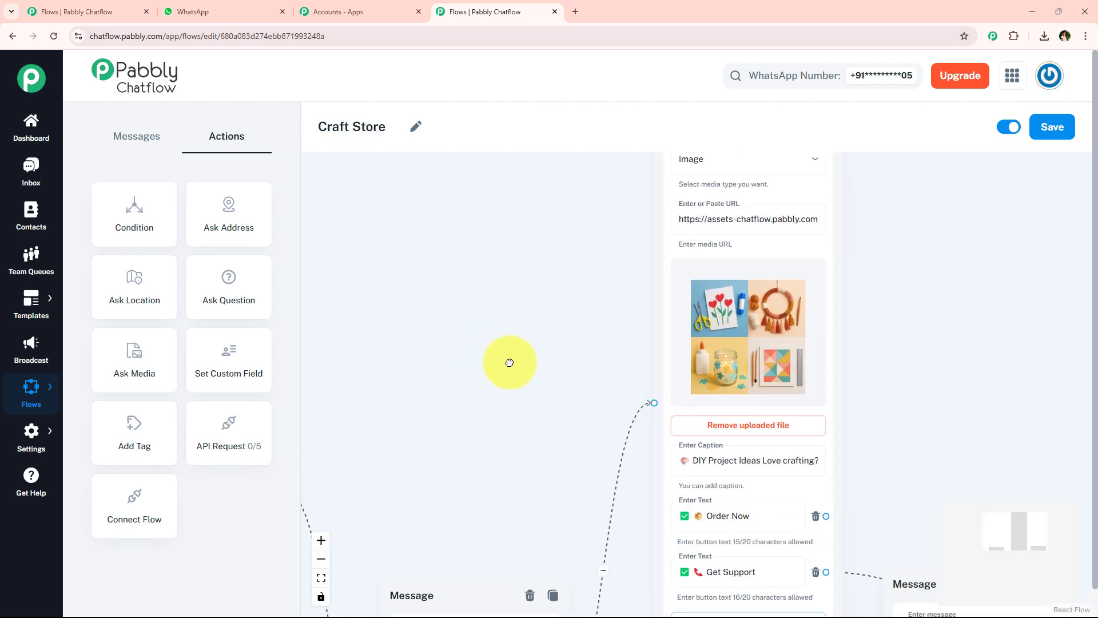
# Open the Chatflow Inbox in a new browser tab to view the recorded test conversation.
pyautogui.middleClick(50, 166)
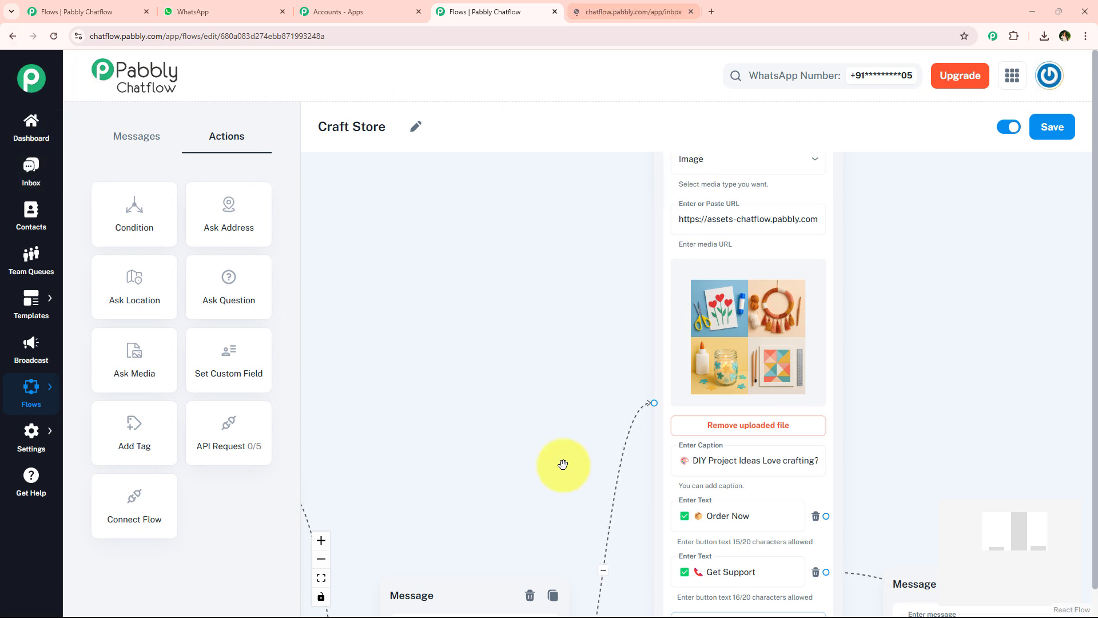
pyautogui.click(641, 10)
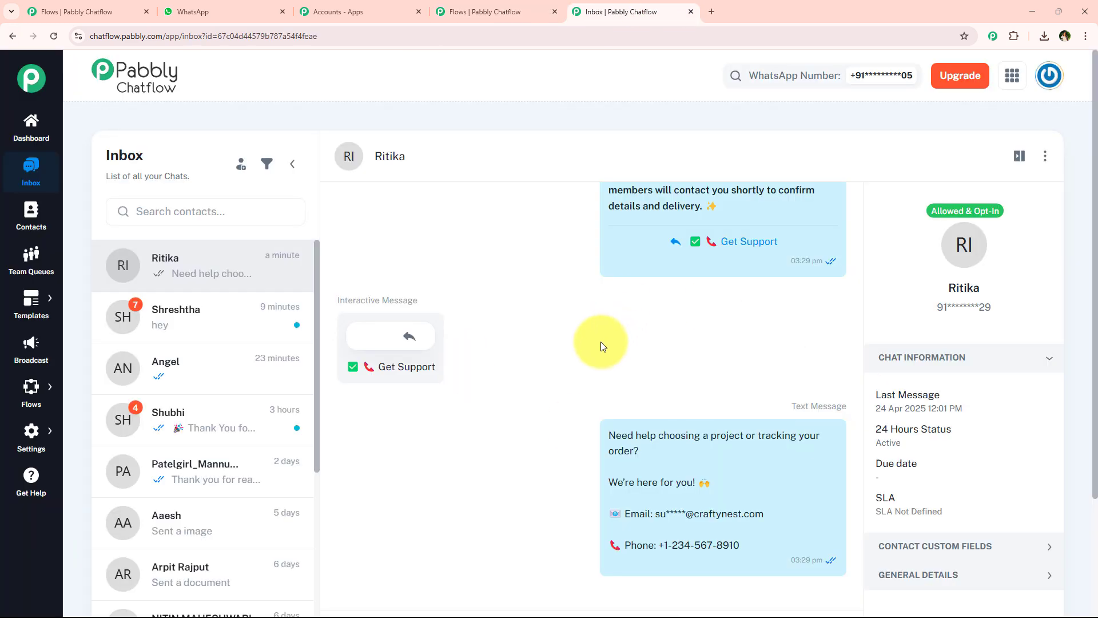
# Review the recorded test conversation in the Inbox, from the support and order replies back to the first explore options message.
pyautogui.scroll(5, 629, 412)
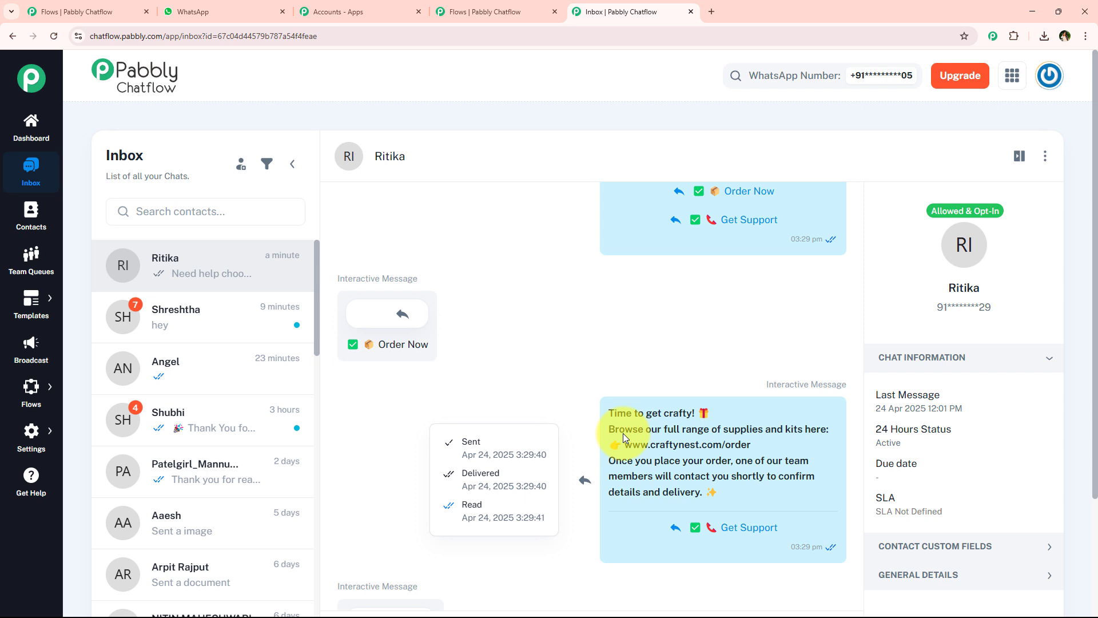
pyautogui.scroll(-5, 623, 436)
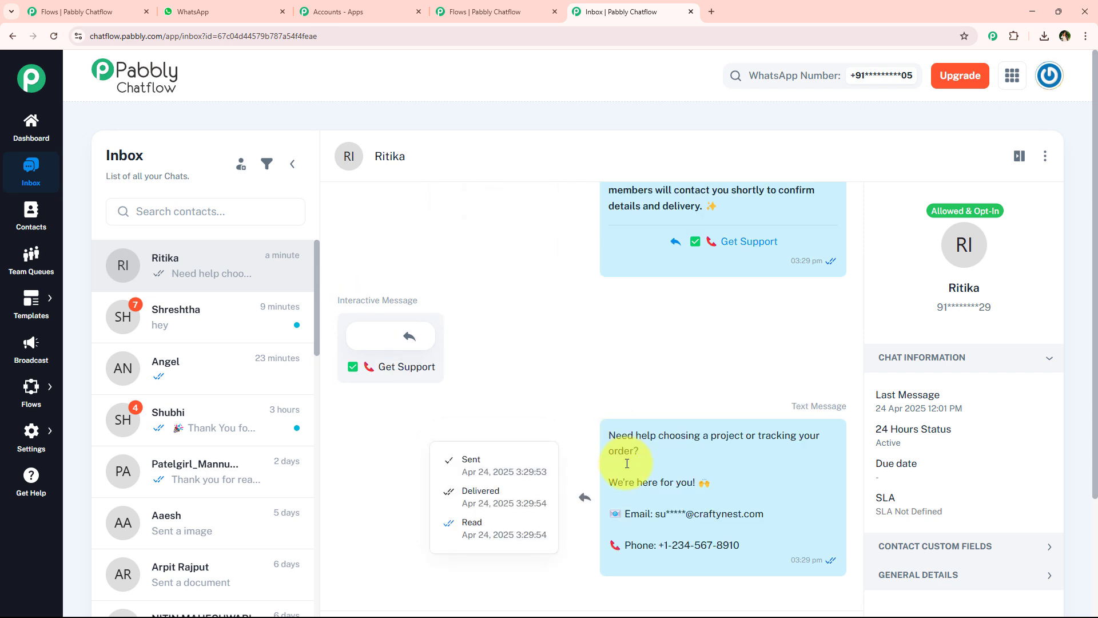
pyautogui.scroll(1, 627, 463)
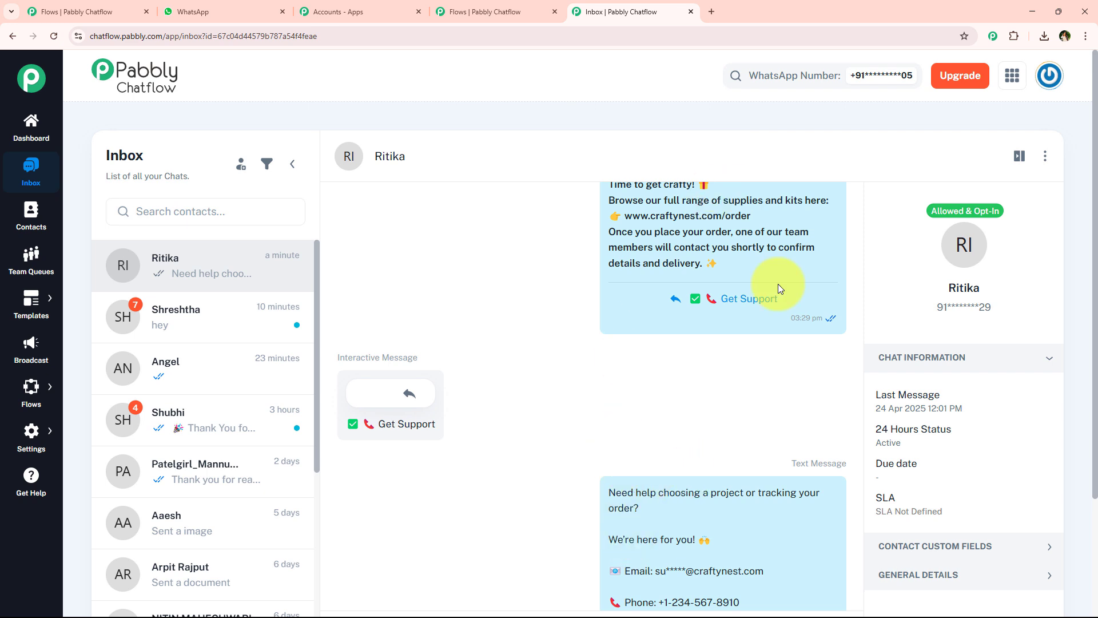
pyautogui.scroll(-1, 634, 498)
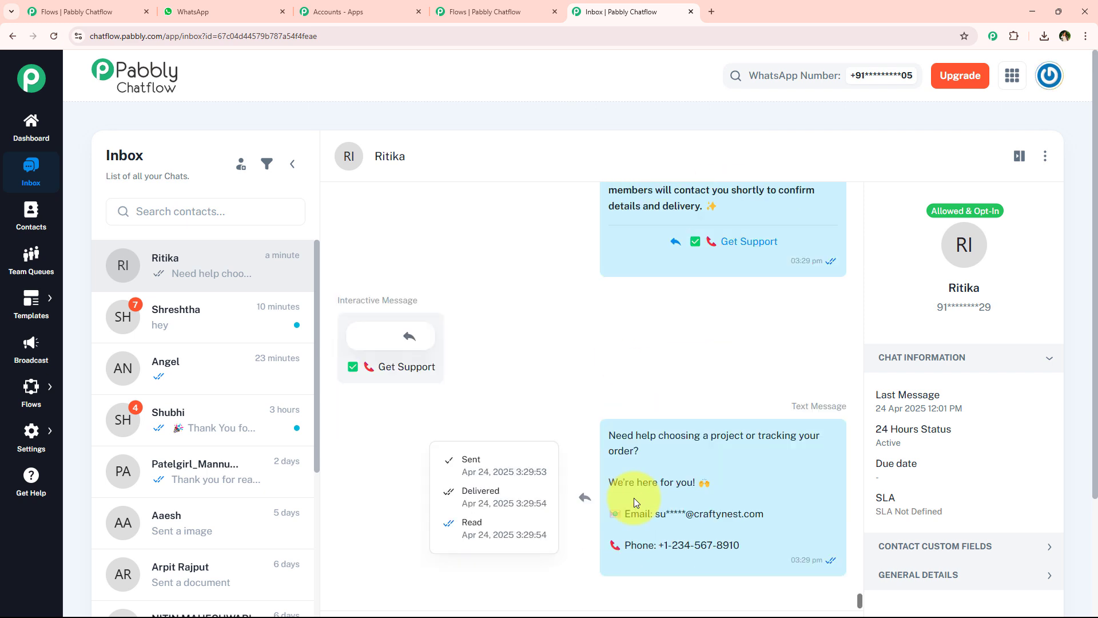
pyautogui.moveTo(509, 453); pyautogui.dragTo(599, 462)
pyautogui.scroll(12, 555, 413)
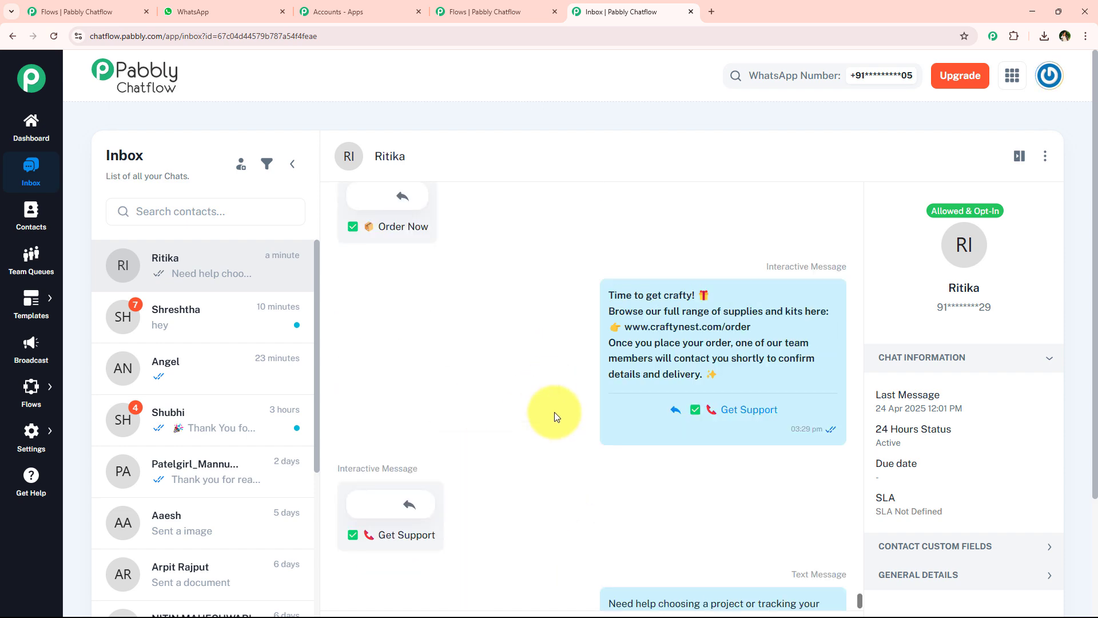
pyautogui.scroll(8, 554, 414)
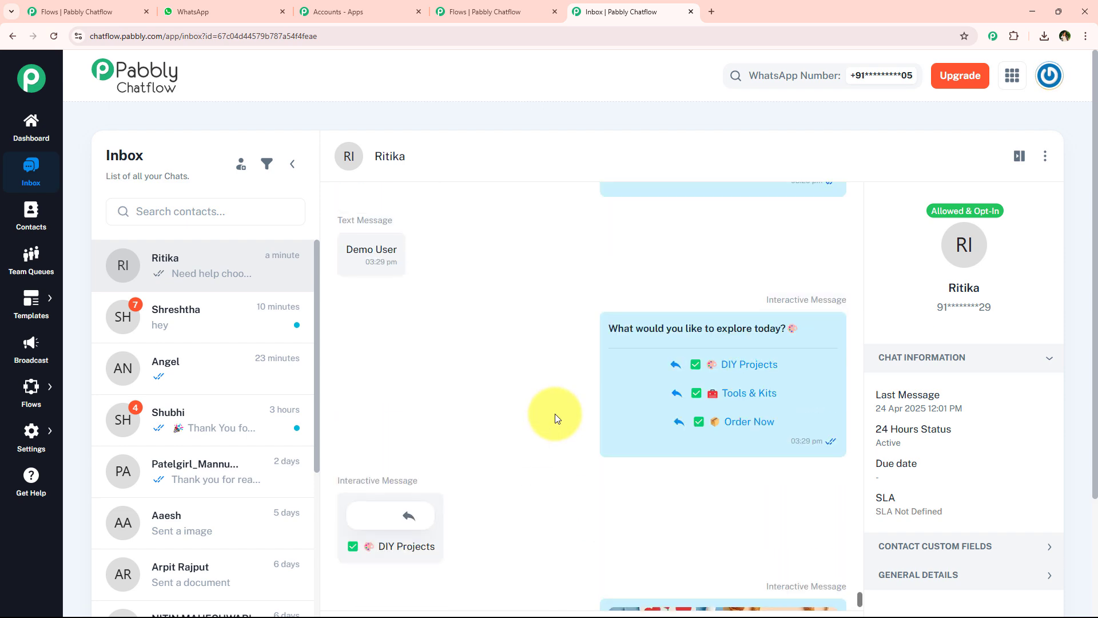
# Expand the contact's custom fields and compare the FullName value with the name reply in the conversation.
pyautogui.moveTo(342, 425); pyautogui.dragTo(416, 423)
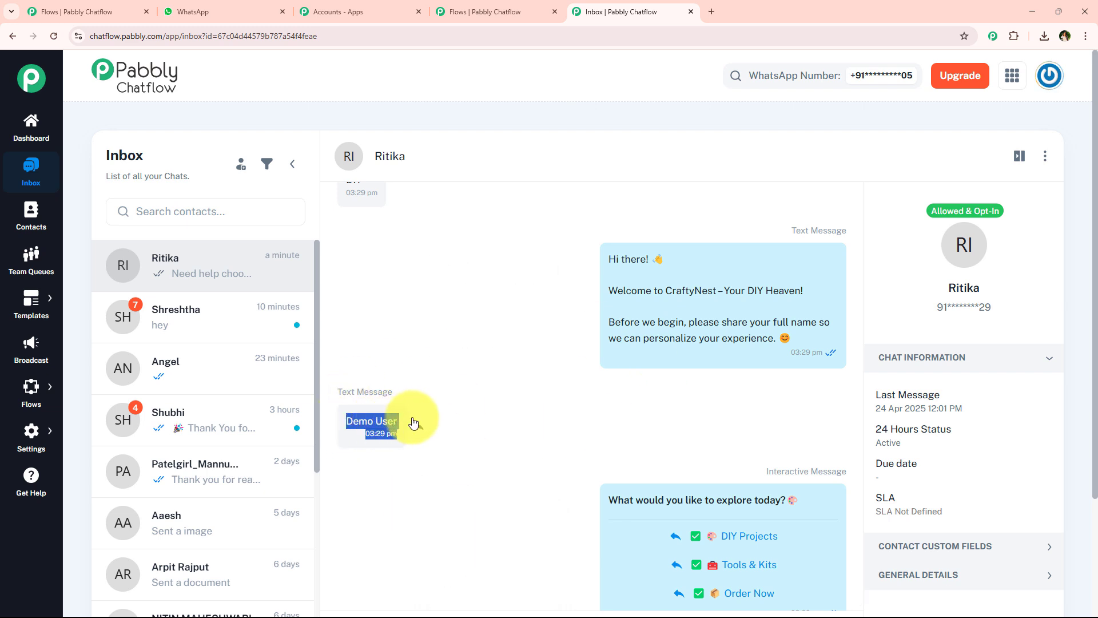
pyautogui.click(501, 391)
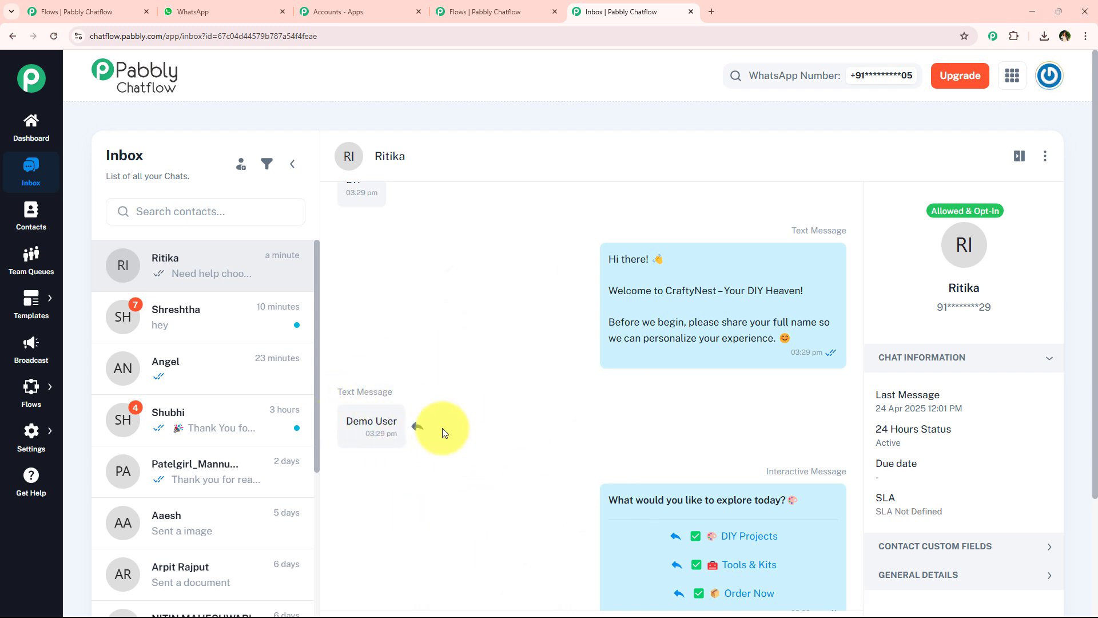
pyautogui.scroll(-3, 993, 403)
pyautogui.click(922, 400)
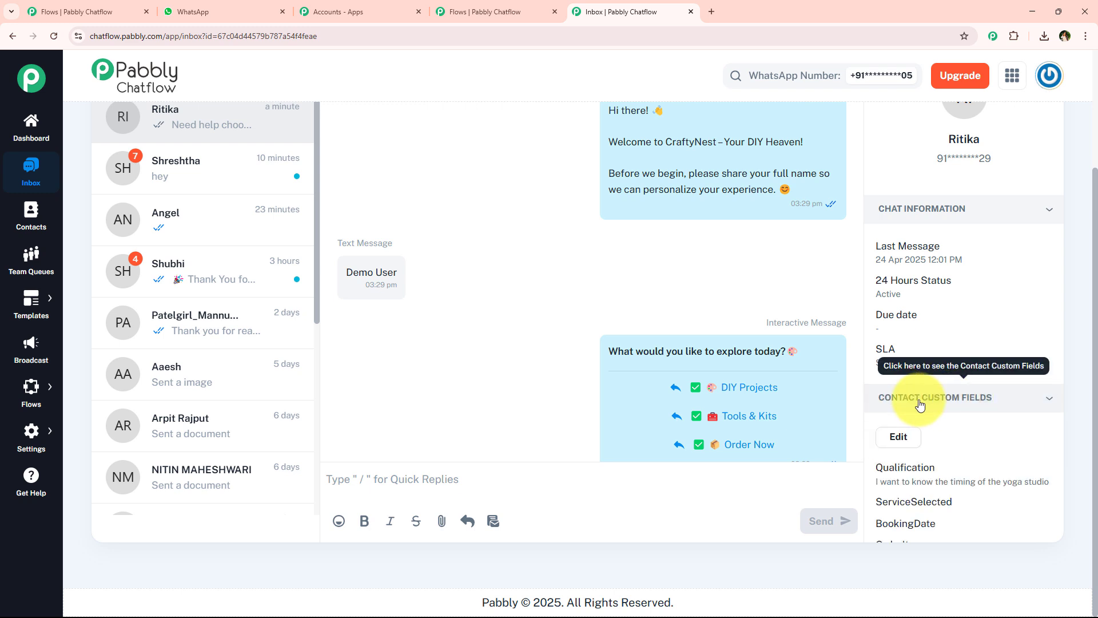
pyautogui.scroll(-8, 917, 409)
pyautogui.moveTo(920, 424); pyautogui.dragTo(866, 426)
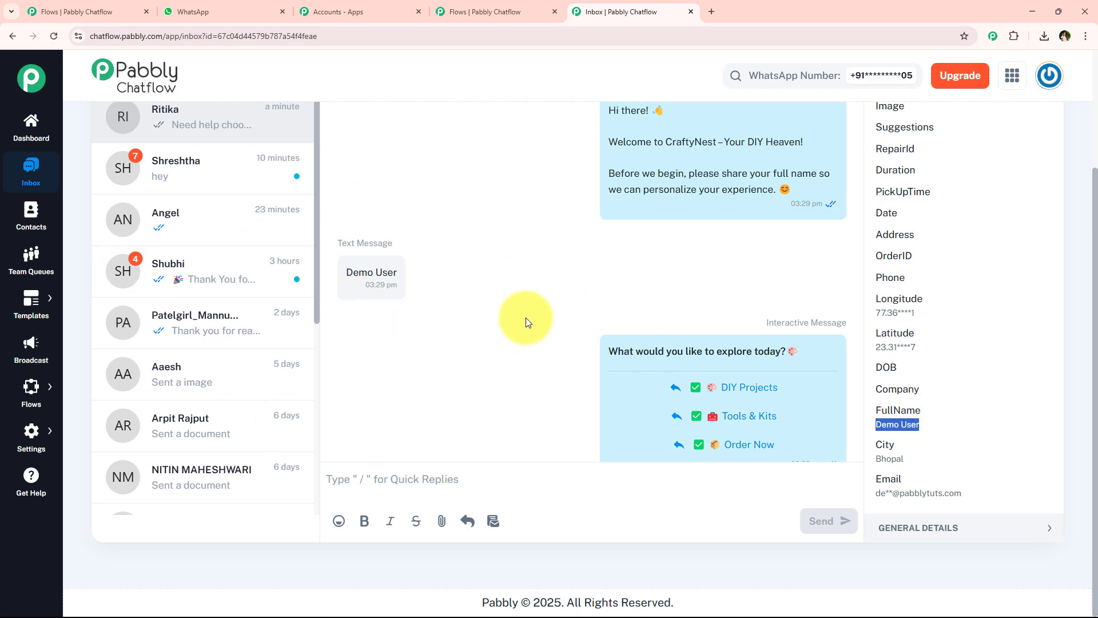
# Check the DIY Projects media reply in the conversation, and return to the Craft Store flow to view the whole diagram.
pyautogui.scroll(4, 526, 317)
pyautogui.scroll(-10, 556, 341)
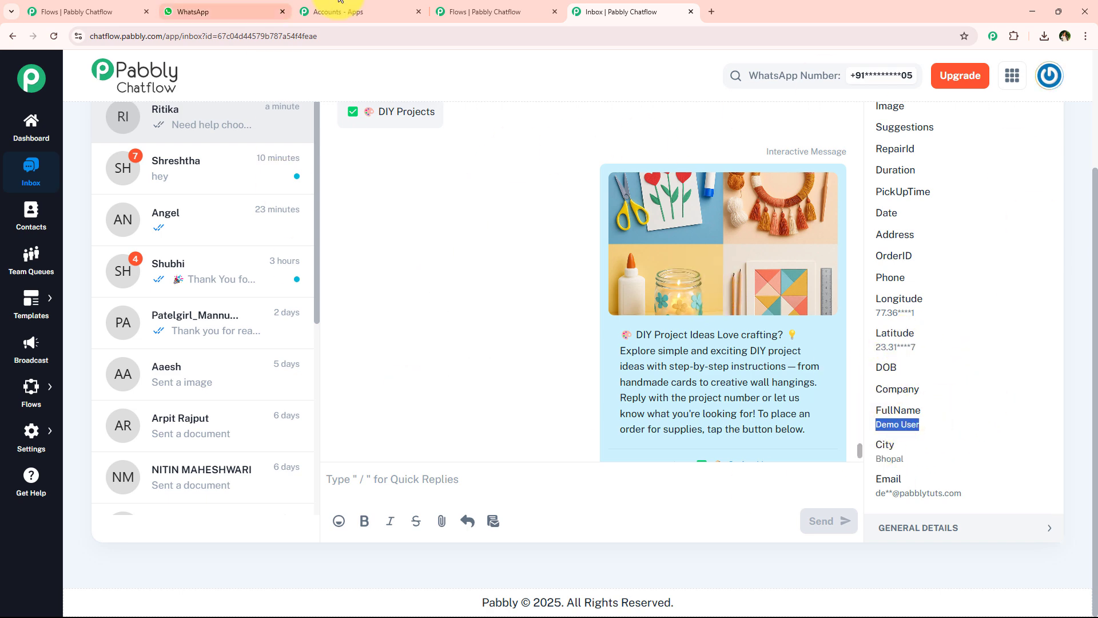
pyautogui.click(452, 11)
pyautogui.scroll(-5, 462, 453)
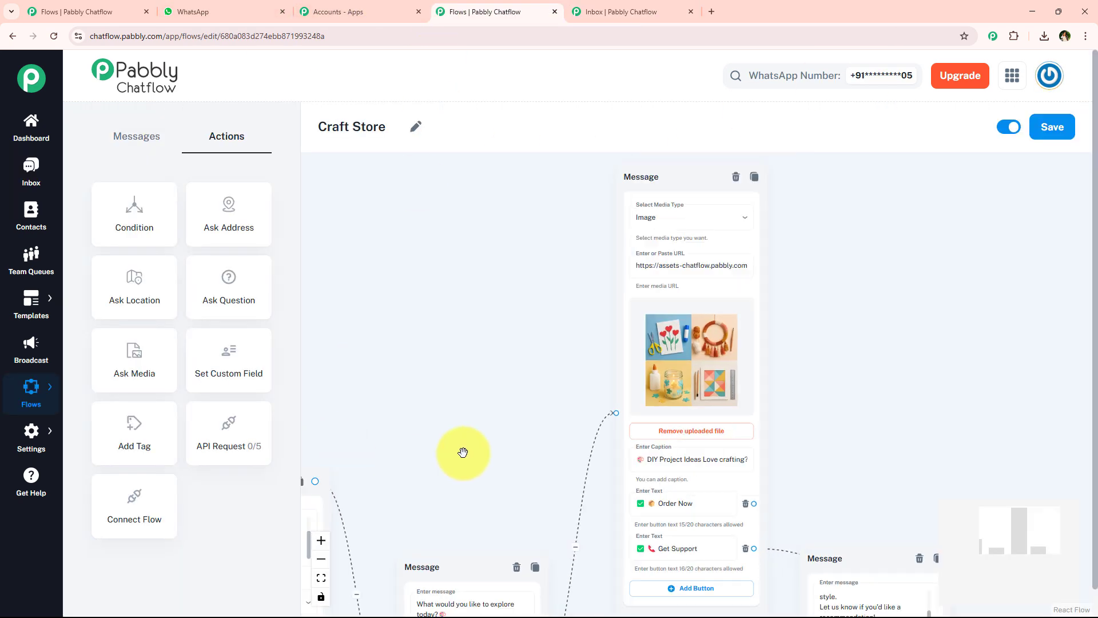
pyautogui.scroll(-2, 608, 312)
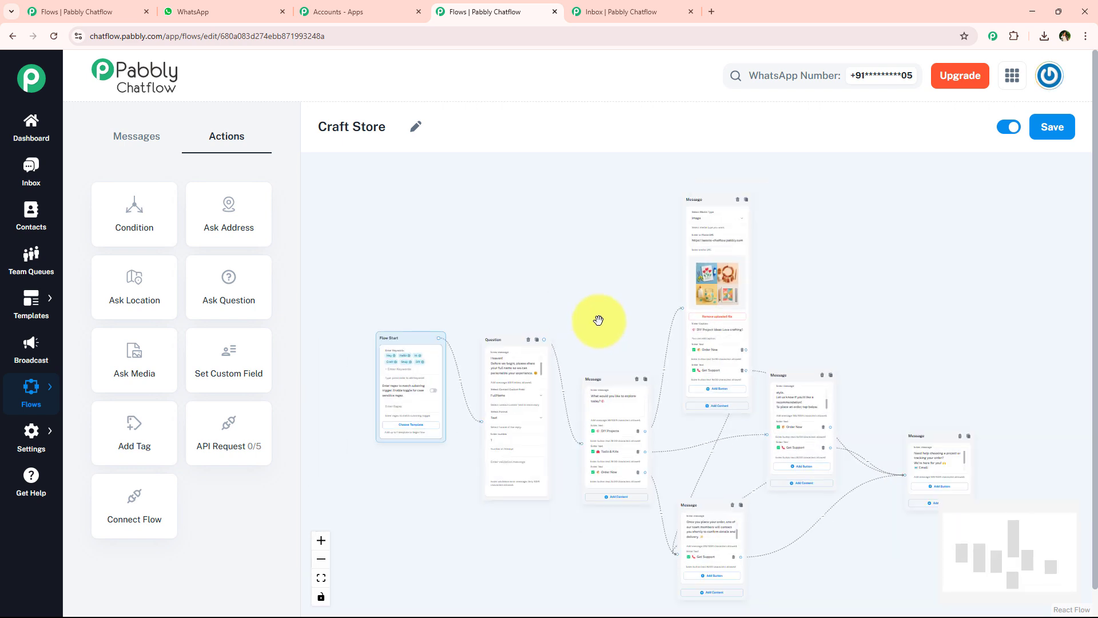